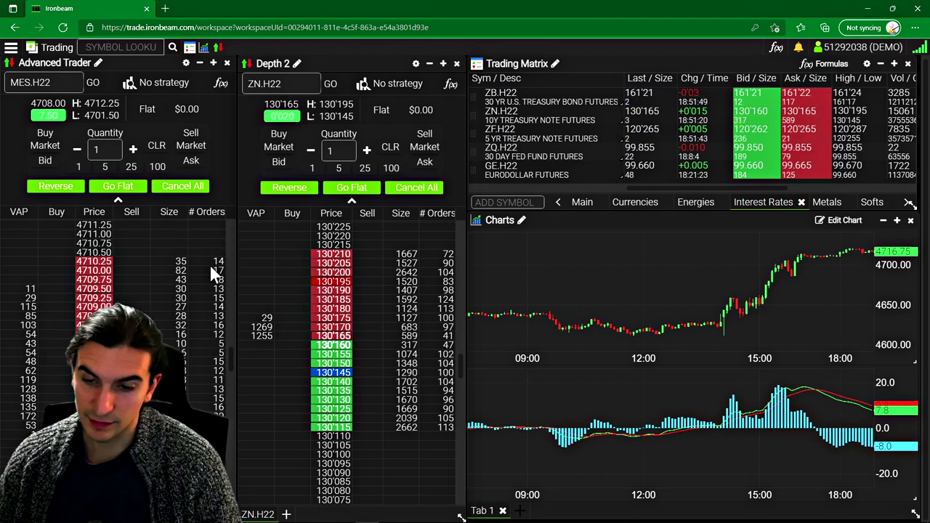
# Step: Nudge the Depth 2 panel and slightly resize the Advanced Trader panel in the old layout
pyautogui.moveTo(182, 520)
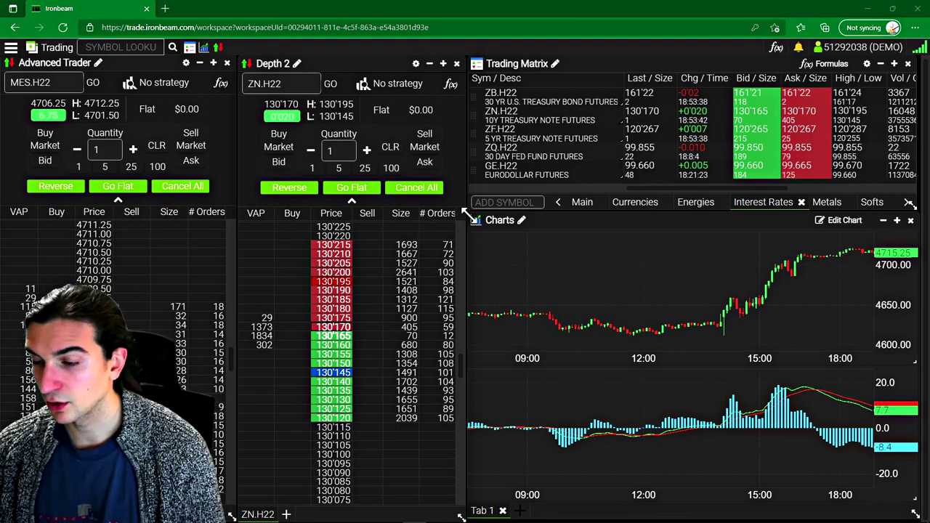
pyautogui.click(12, 51)
pyautogui.click(11, 51)
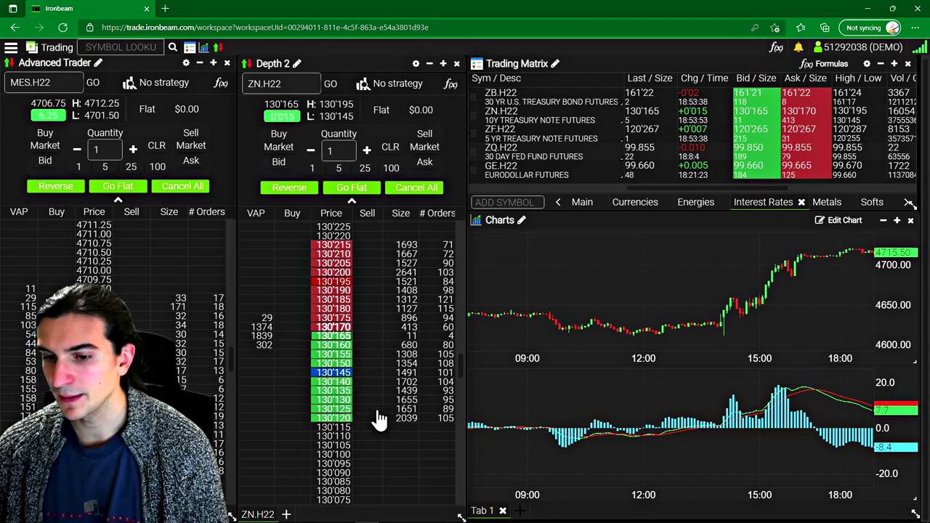
pyautogui.moveTo(414, 513)
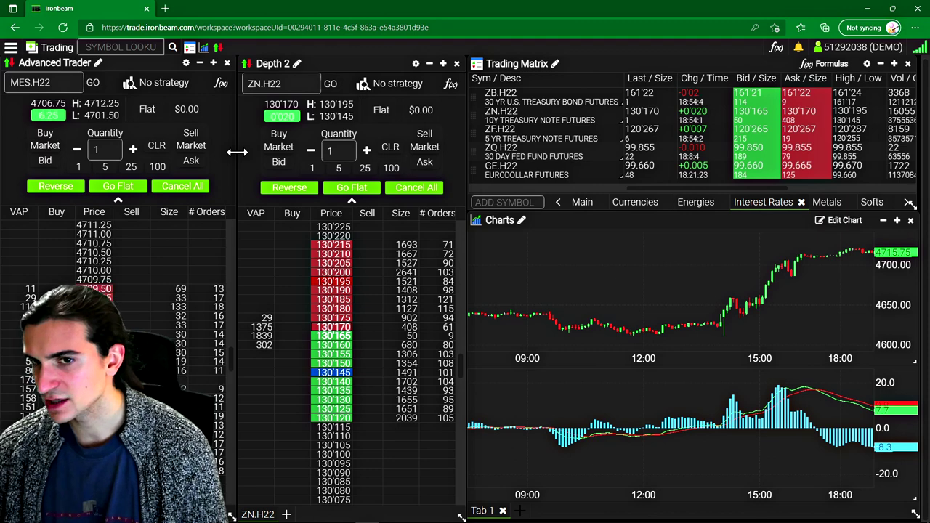
pyautogui.click(10, 49)
pyautogui.click(10, 50)
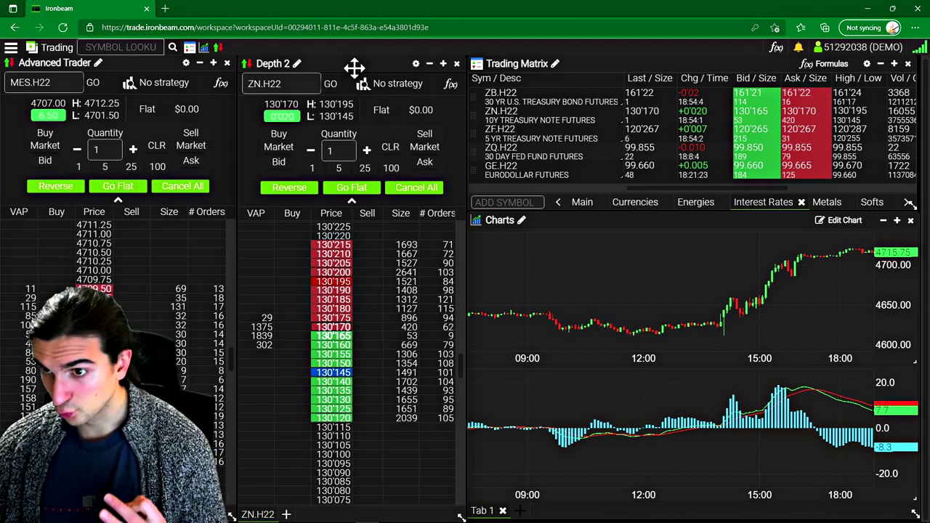
pyautogui.moveTo(354, 68); pyautogui.dragTo(357, 66)
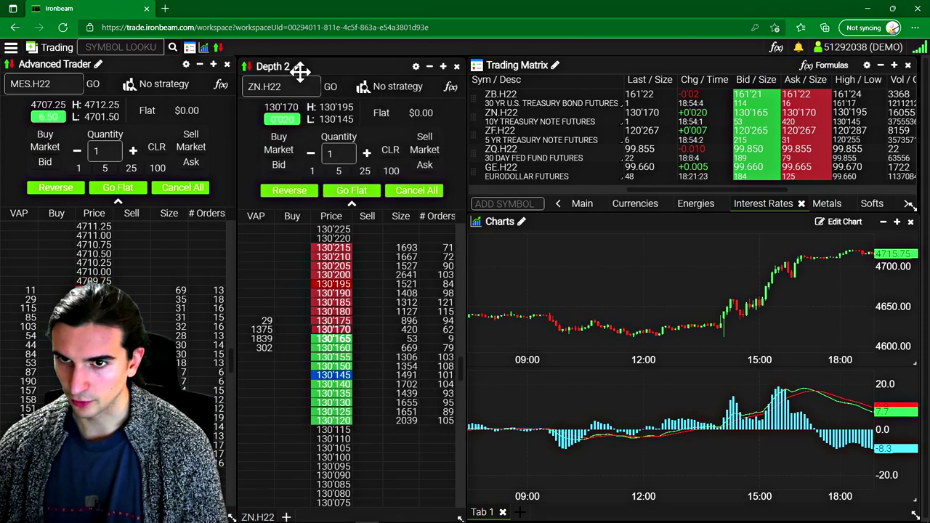
pyautogui.moveTo(300, 71); pyautogui.dragTo(343, 66)
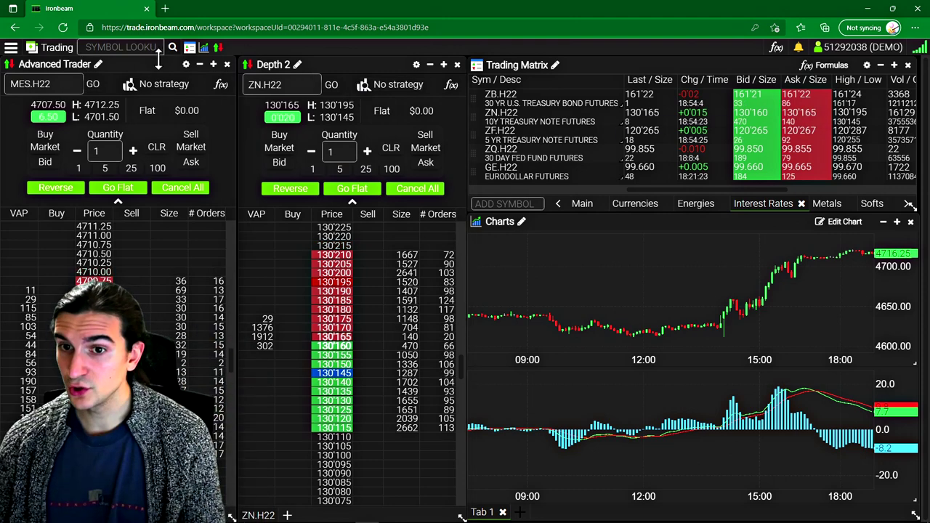
pyautogui.moveTo(156, 58); pyautogui.dragTo(156, 61)
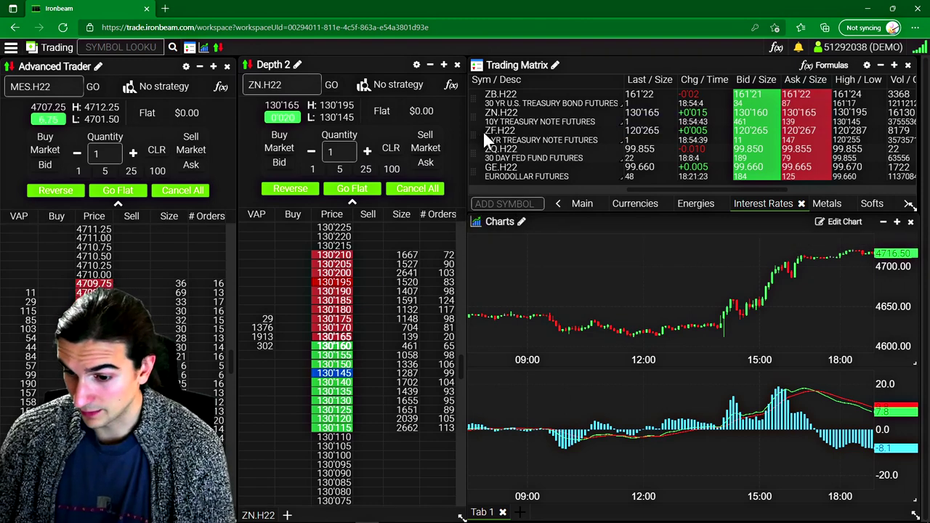
# Step: Create a new freeform workspace named 'Test' from the workspace menu
pyautogui.moveTo(510, 232)
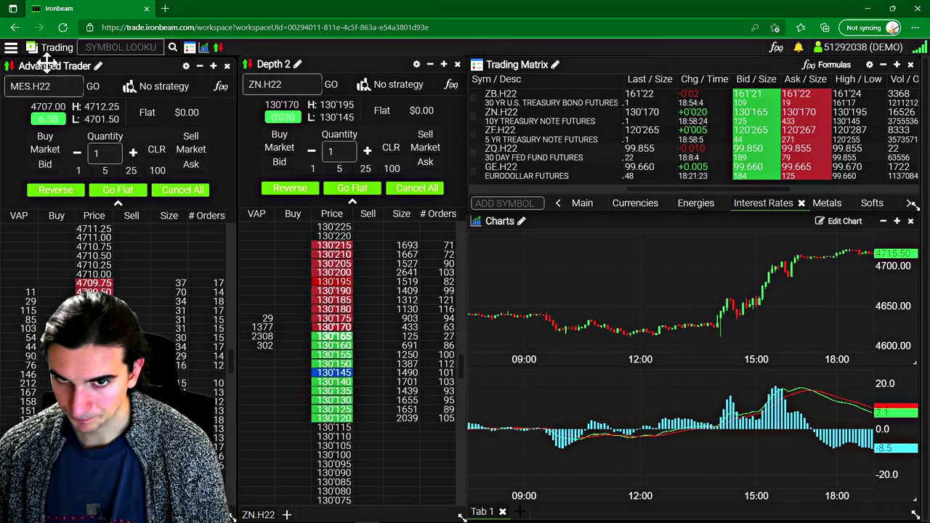
pyautogui.click(11, 51)
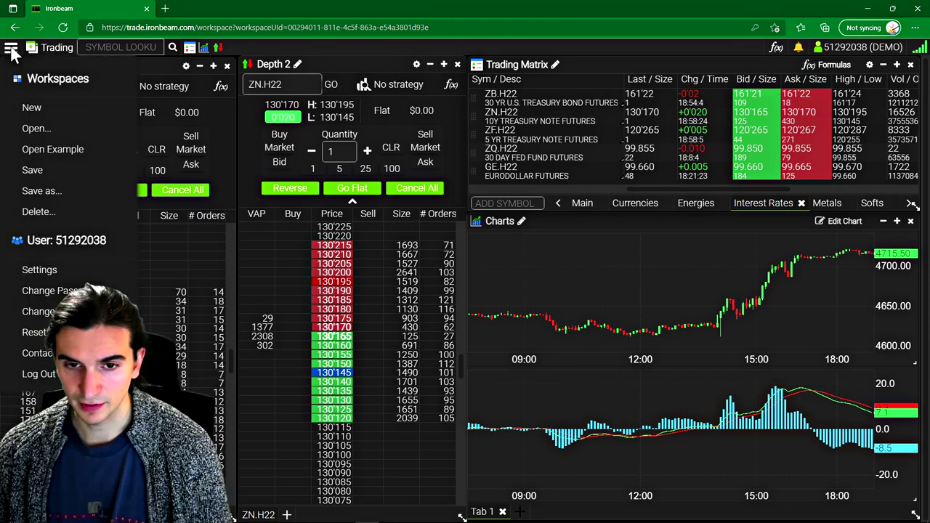
pyautogui.click(12, 48)
pyautogui.click(13, 51)
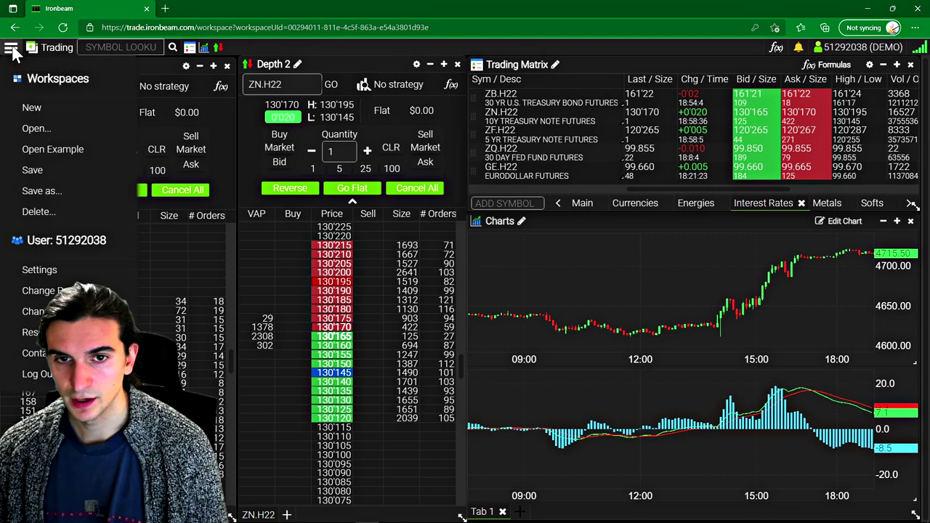
pyautogui.click(32, 108)
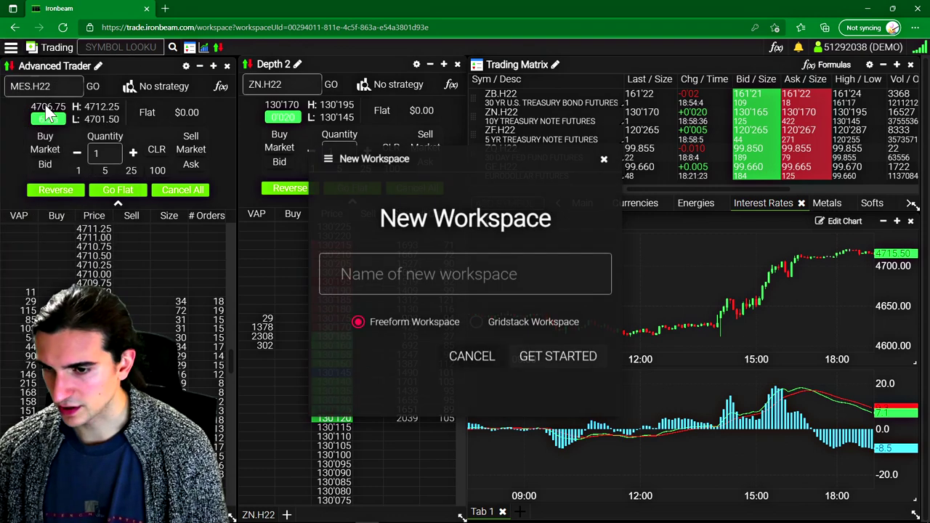
pyautogui.click(392, 280)
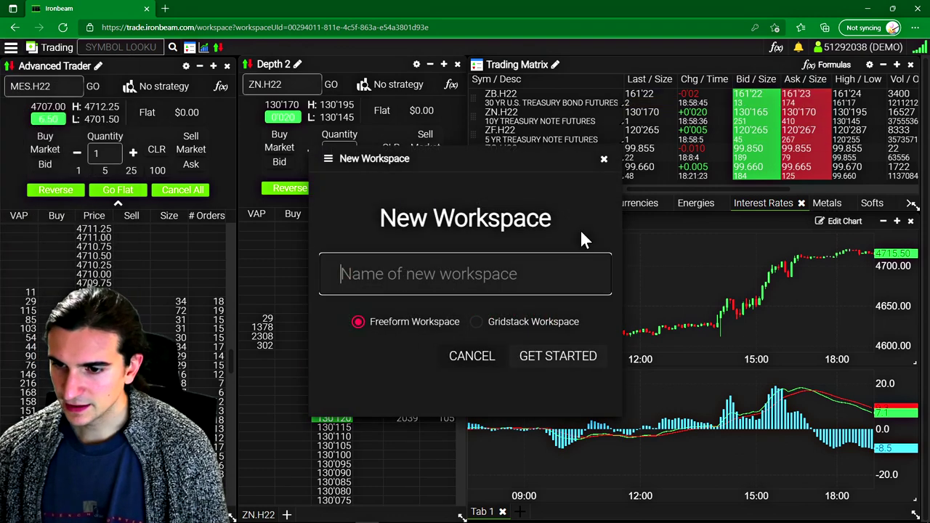
pyautogui.write('Test')
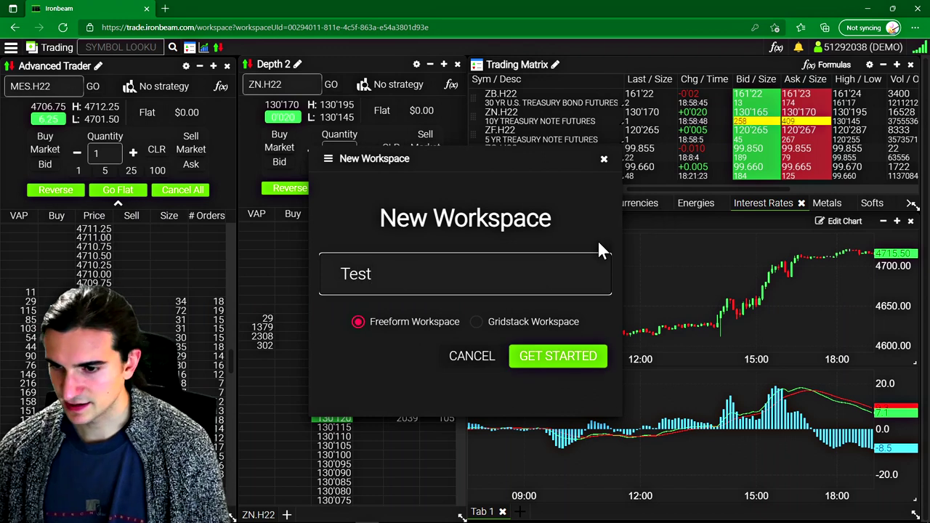
pyautogui.click(569, 356)
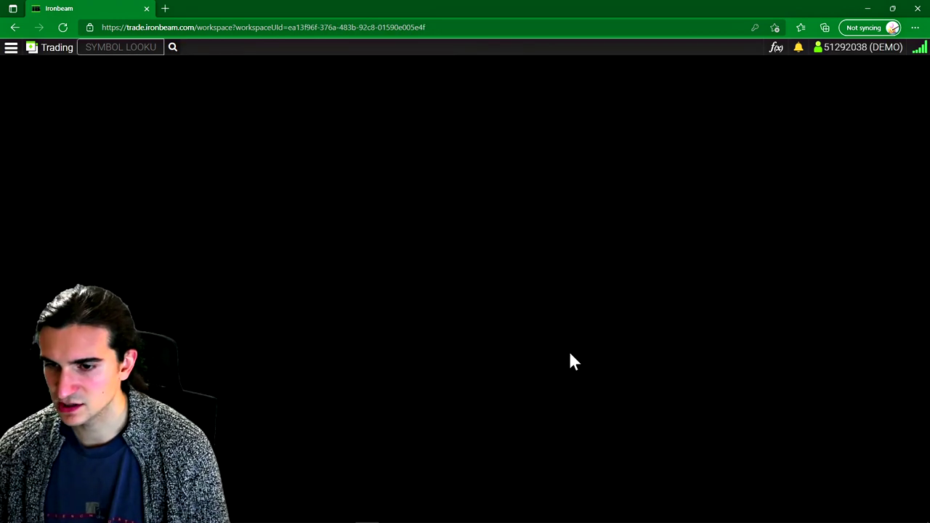
# Step: Add a Quotes widget from the Trading menu and drag it to the workspace centre
pyautogui.click(45, 51)
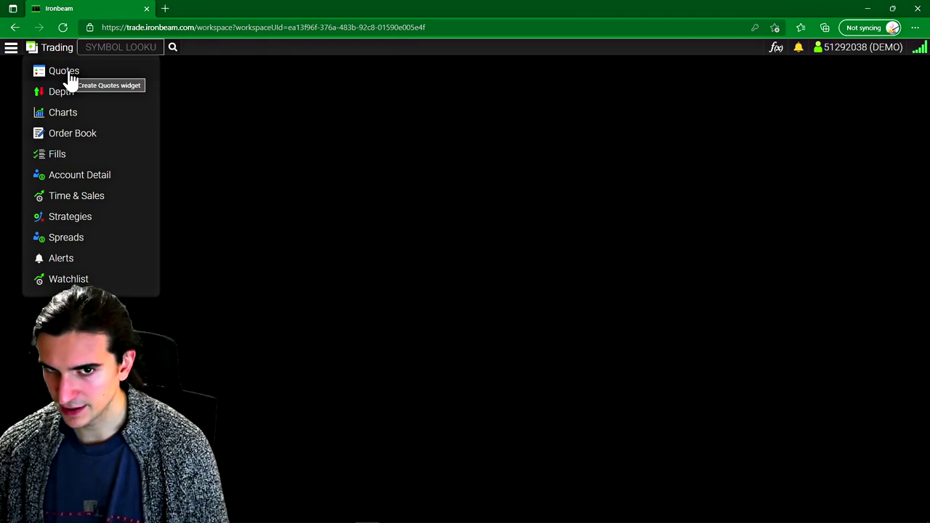
pyautogui.click(64, 71)
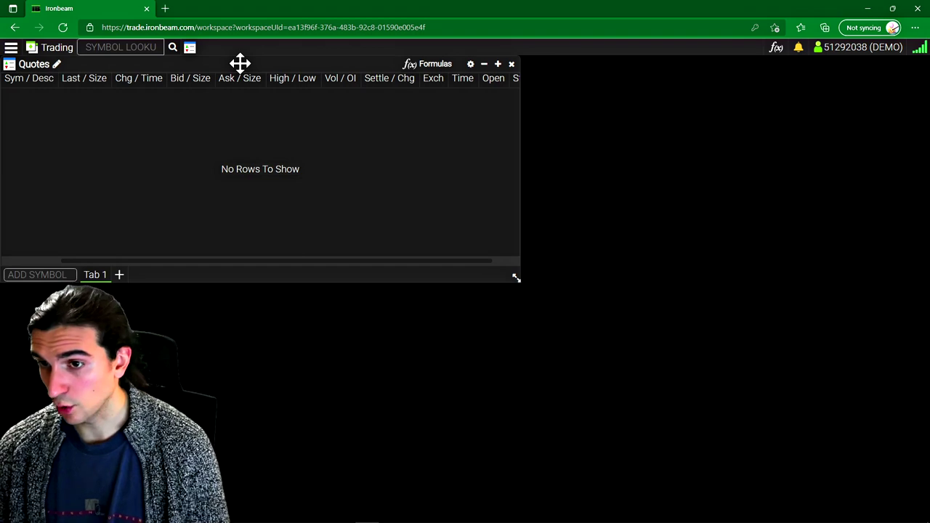
pyautogui.moveTo(239, 63); pyautogui.dragTo(452, 66)
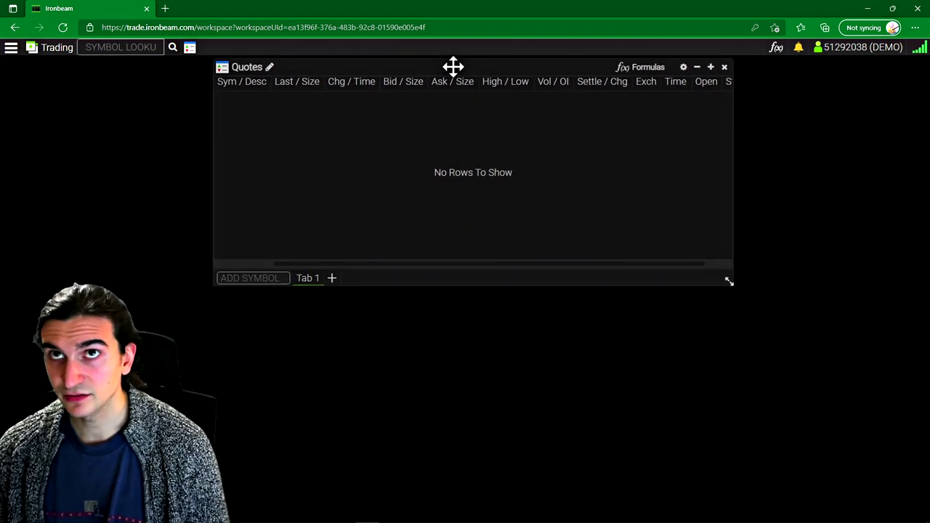
# Step: Add the ES.H22, RTY.H22 and NQ.H22 contracts to Quotes and open its settings
pyautogui.click(254, 275)
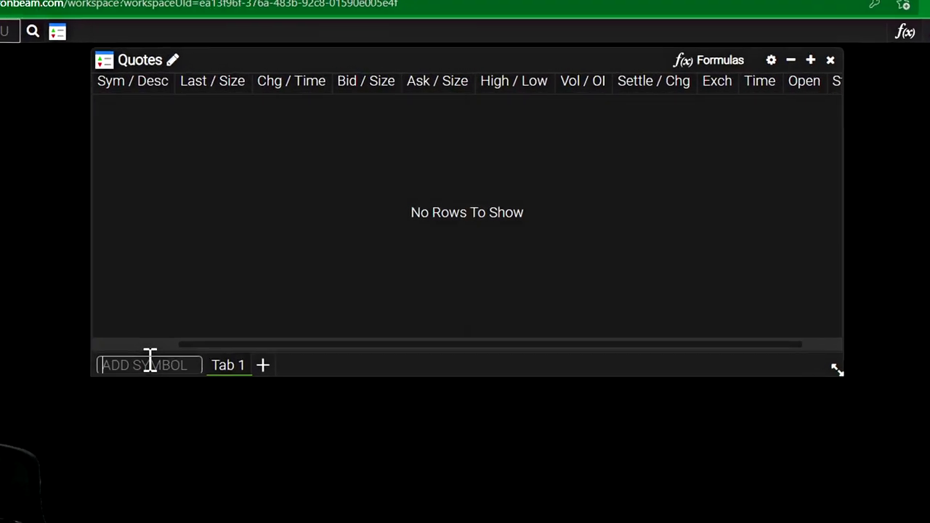
pyautogui.write('ES')
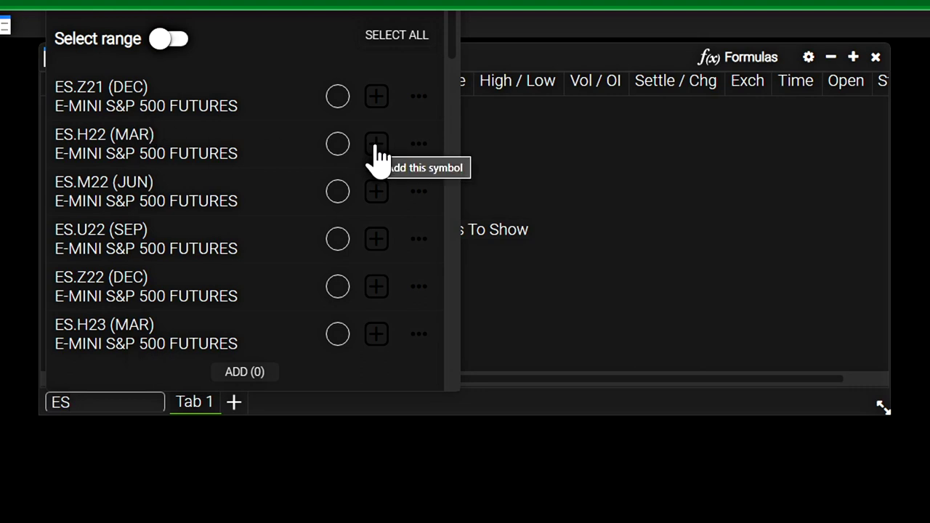
pyautogui.click(376, 143)
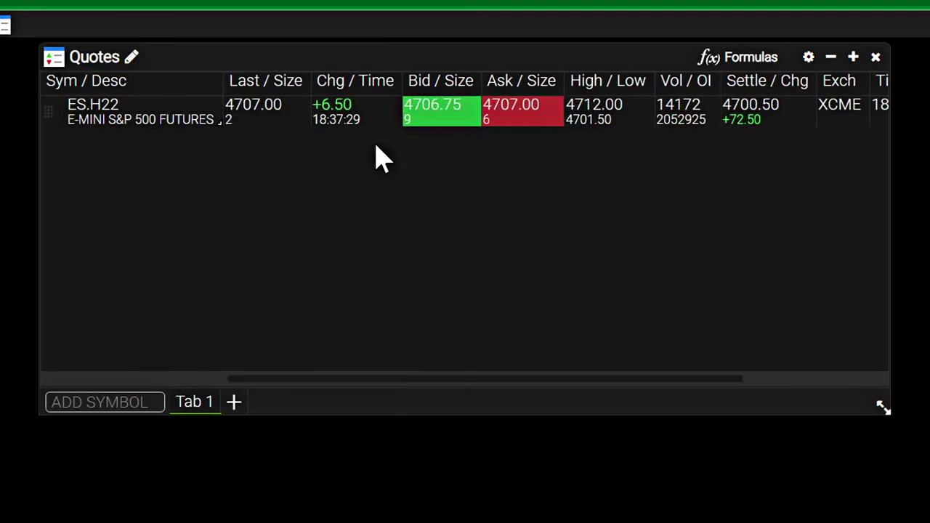
pyautogui.click(105, 402)
pyautogui.write('RTY')
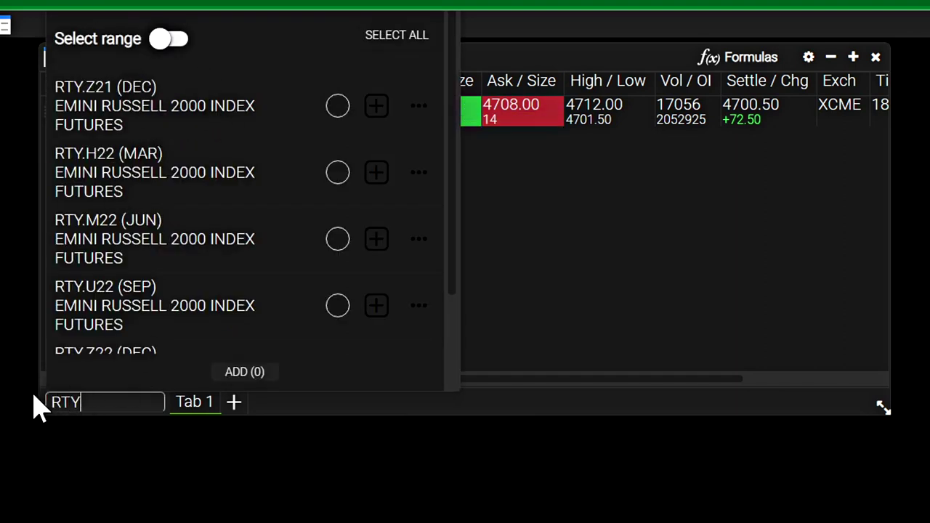
pyautogui.click(372, 174)
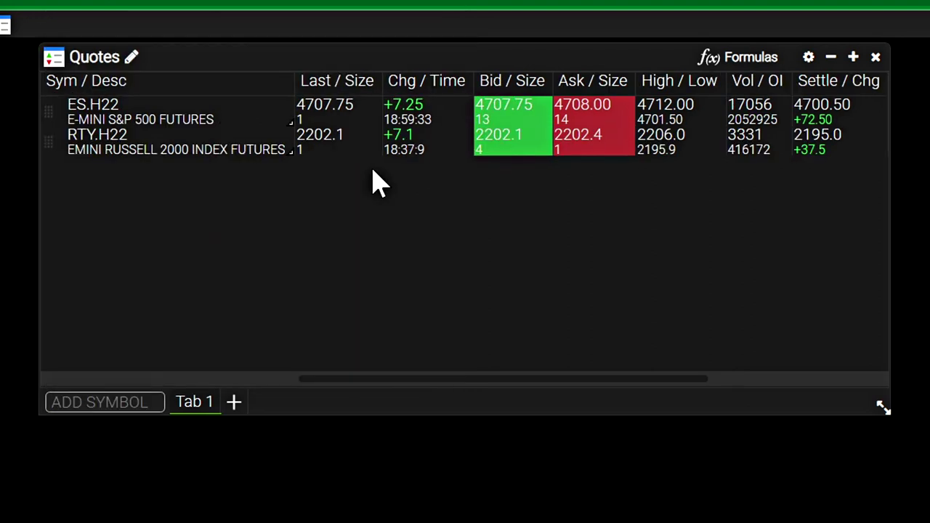
pyautogui.click(73, 407)
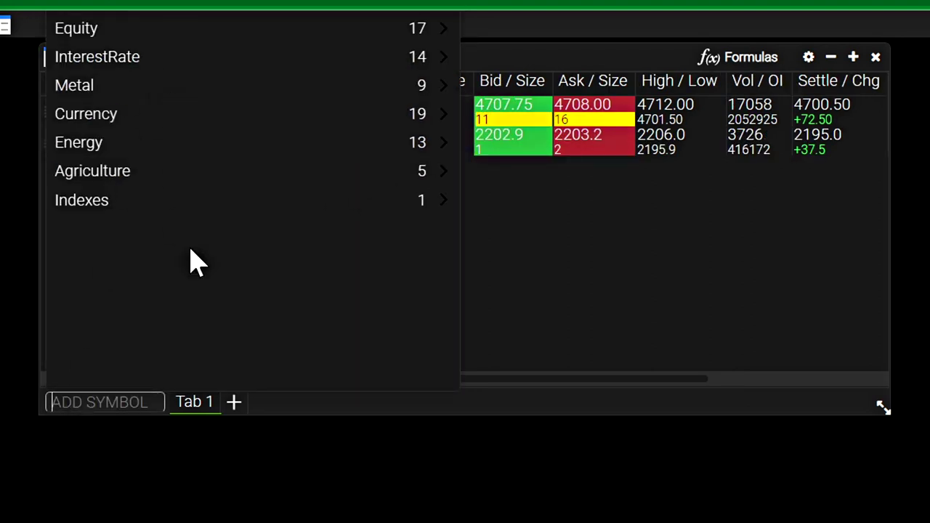
pyautogui.write('NQ')
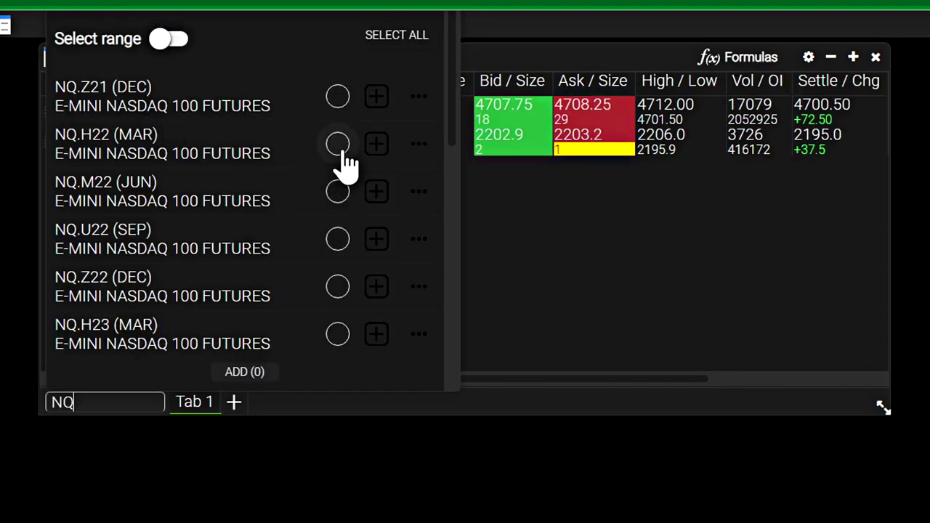
pyautogui.click(371, 142)
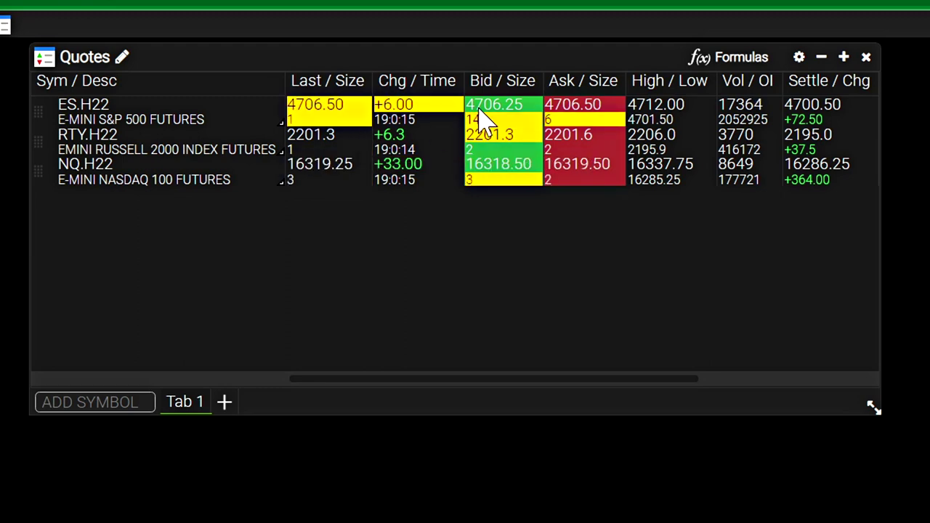
pyautogui.click(799, 58)
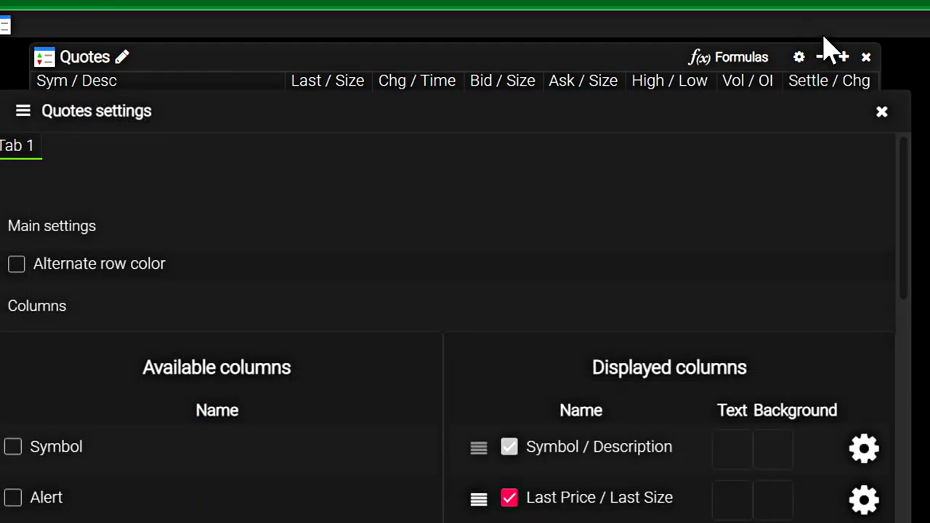
# Step: Remove the Ask / Ask Size and Bid / Bid Size columns from the Quotes table
pyautogui.scroll(-5, 668, 457)
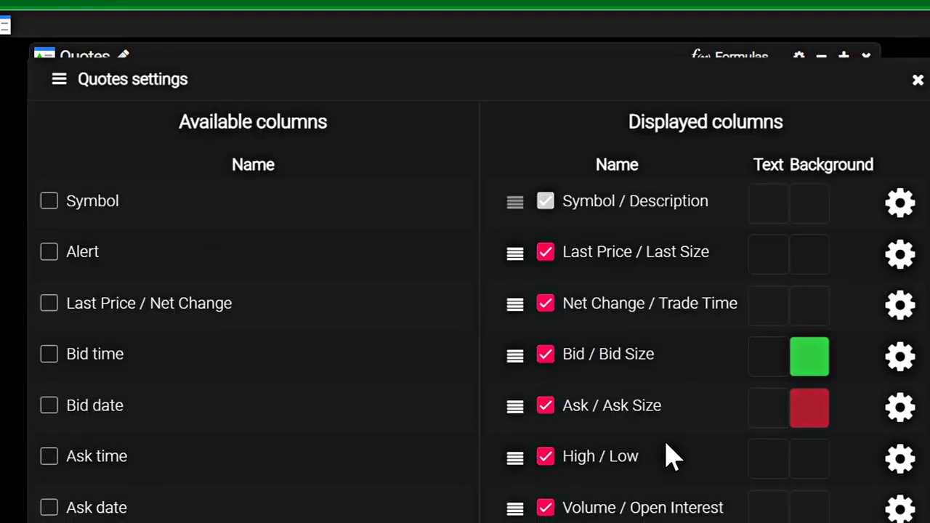
pyautogui.scroll(2, 559, 374)
pyautogui.click(544, 404)
pyautogui.click(545, 353)
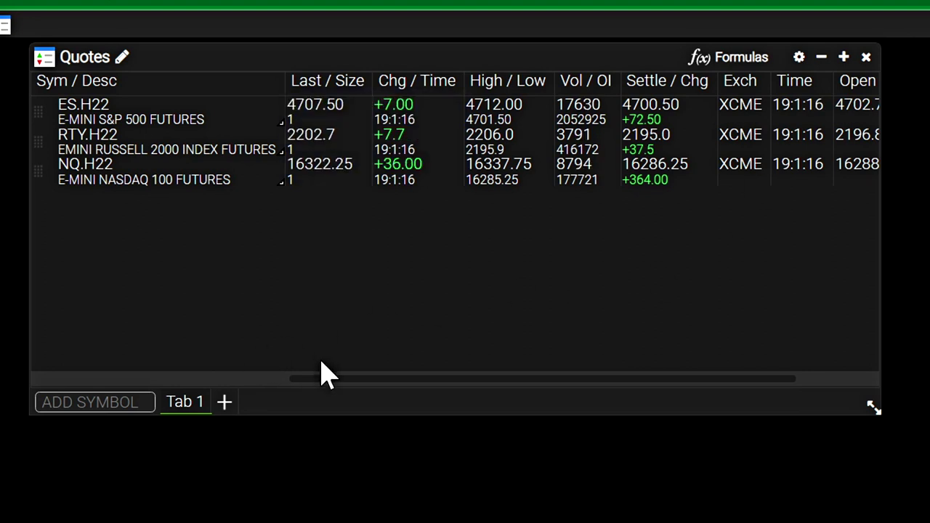
# Step: Scroll the Quotes table right and back to Last / Size, then shift the window right
pyautogui.moveTo(356, 385); pyautogui.dragTo(596, 394)
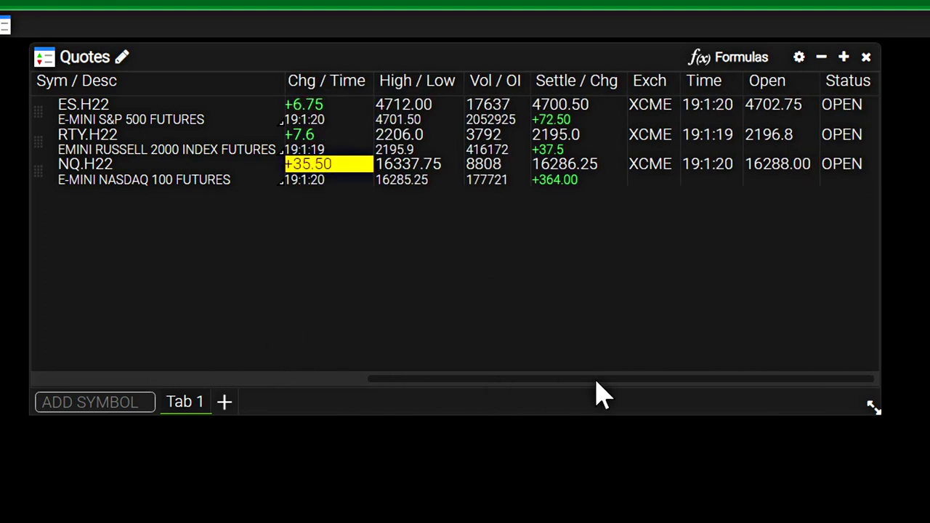
pyautogui.moveTo(598, 395); pyautogui.dragTo(520, 394)
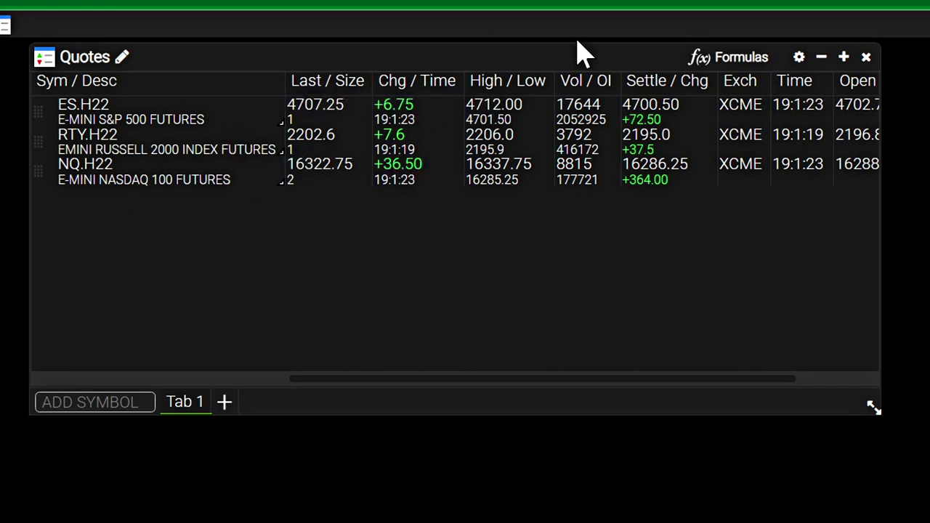
pyautogui.moveTo(591, 65); pyautogui.dragTo(701, 73)
# Step: Add a Depth widget from the Trading menu and place it beside the Quotes window
pyautogui.click(50, 47)
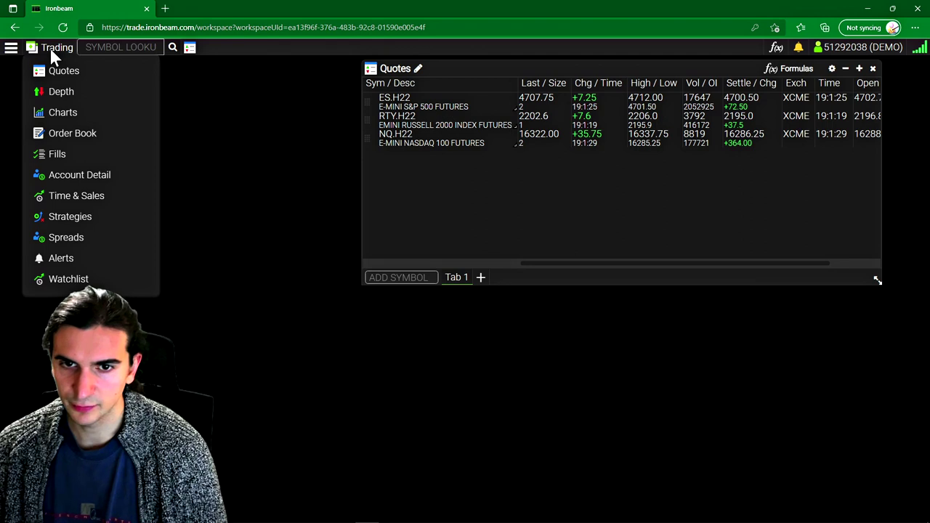
pyautogui.click(74, 93)
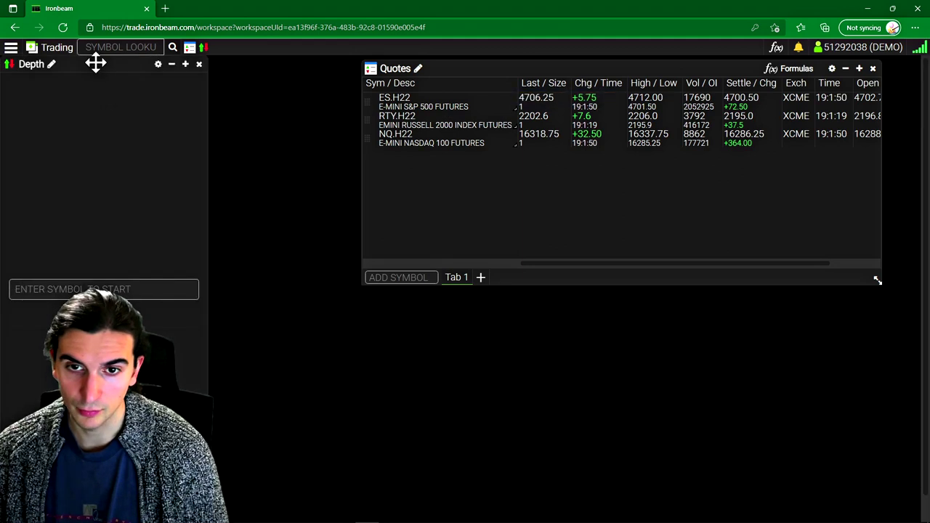
pyautogui.moveTo(95, 63); pyautogui.dragTo(246, 68)
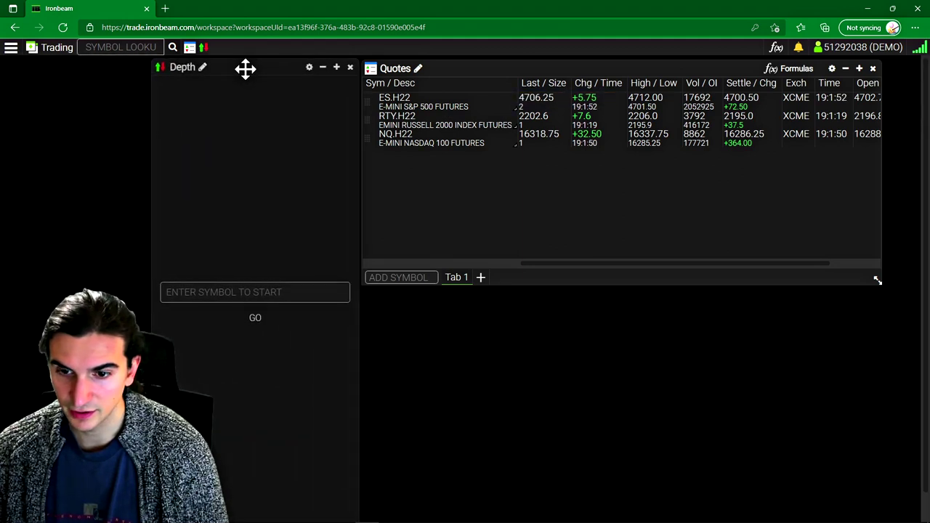
pyautogui.click(235, 293)
# Step: Load ES.H22 into the Depth widget, reposition it, and place a 1-lot buy at 4703.75
pyautogui.write('ES')
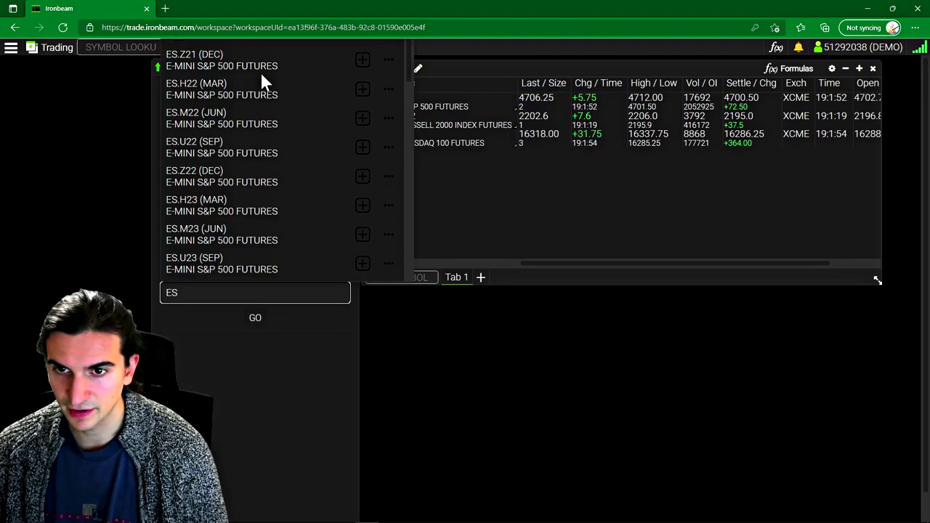
pyautogui.click(361, 89)
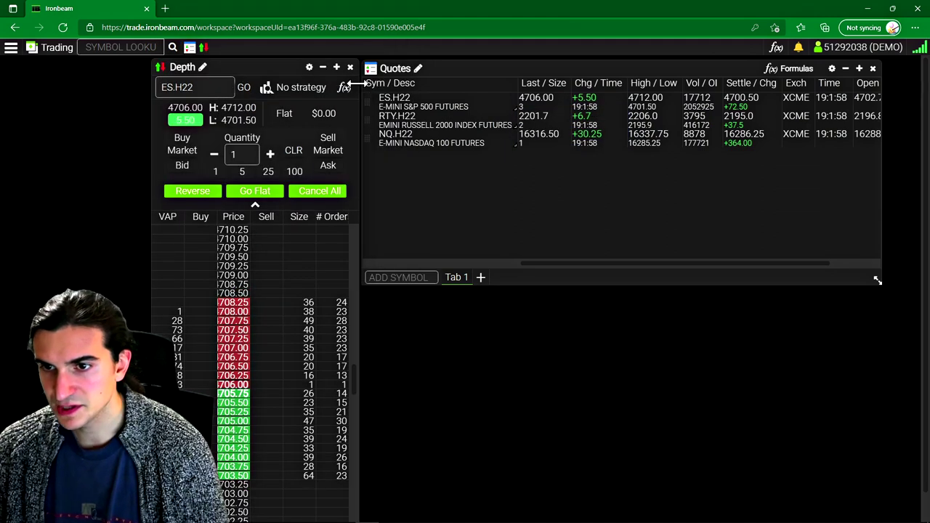
pyautogui.moveTo(358, 85); pyautogui.dragTo(390, 79)
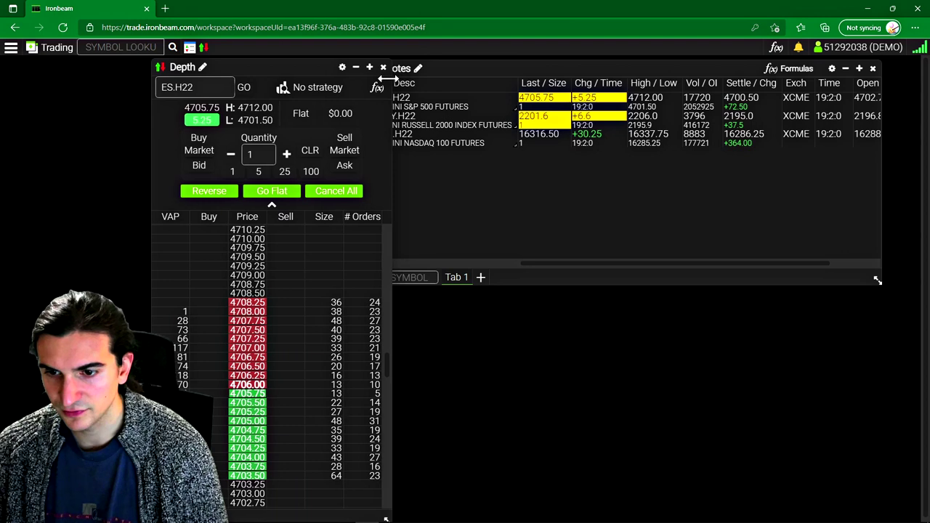
pyautogui.scroll(-1, 266, 374)
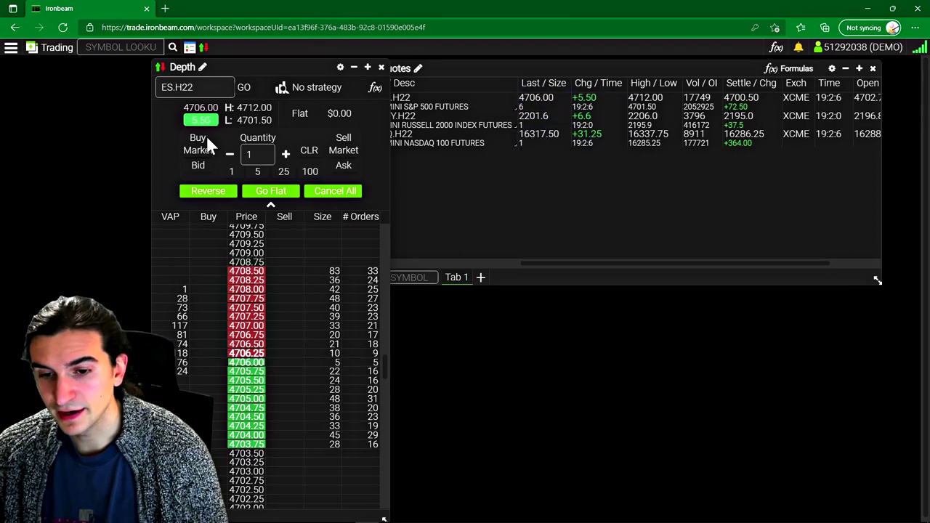
pyautogui.moveTo(274, 67); pyautogui.dragTo(376, 64)
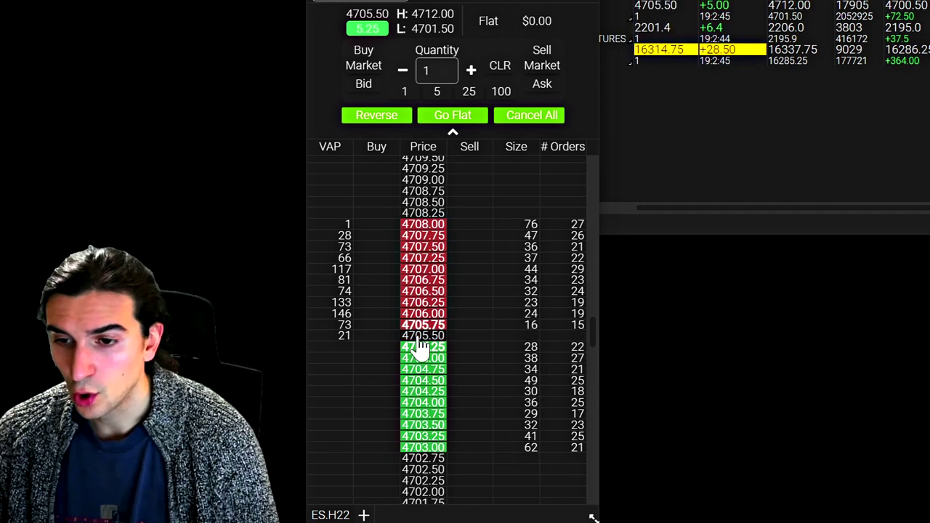
pyautogui.scroll(-7, 436, 312)
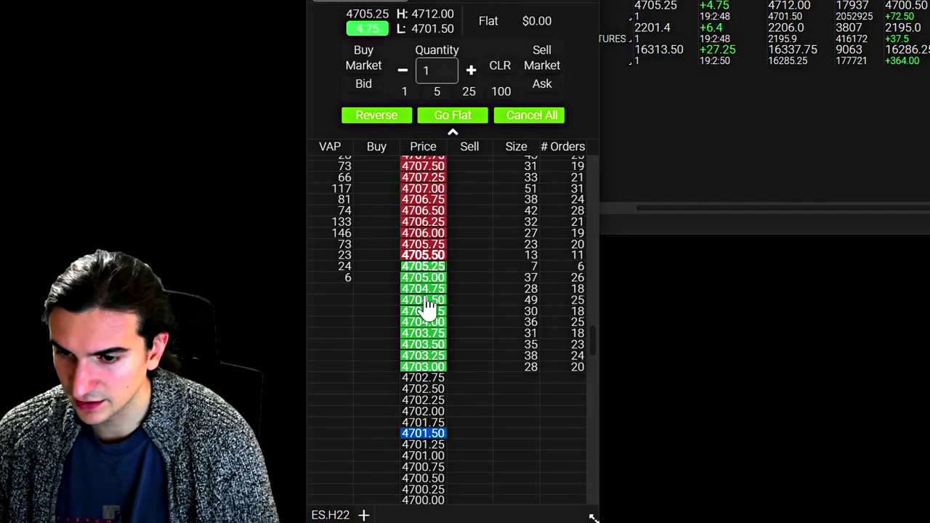
pyautogui.click(430, 334)
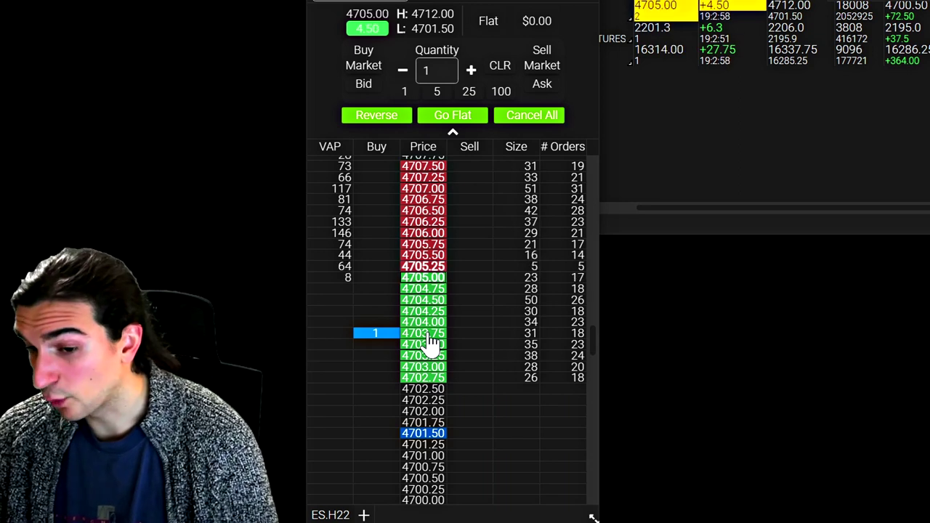
# Step: Place a 1-lot sell at 4706.75 and a buy at 4708.50, then cancel the sell
pyautogui.scroll(2, 426, 364)
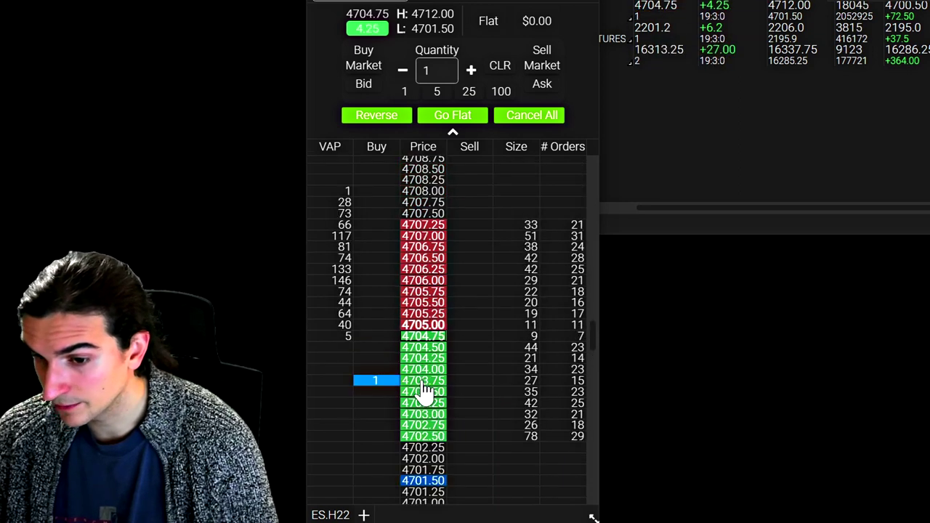
pyautogui.scroll(-1, 424, 435)
pyautogui.click(422, 430)
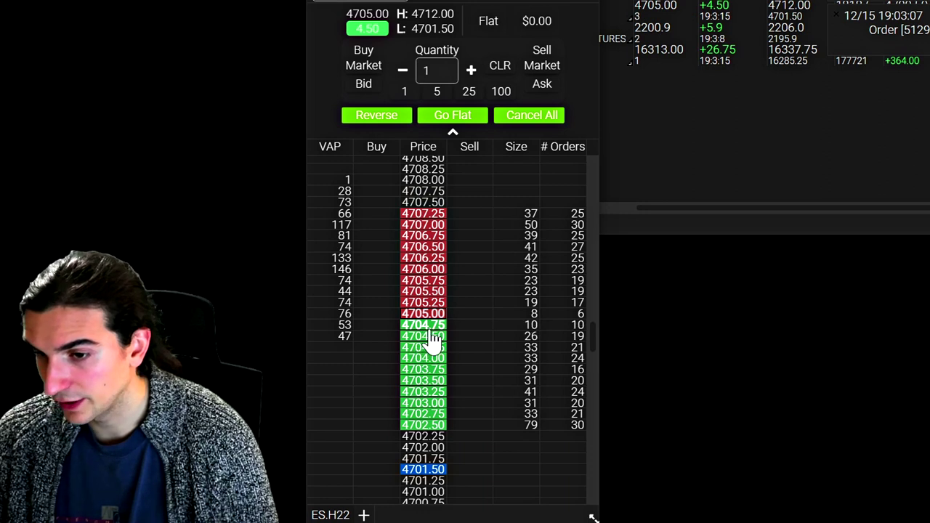
pyautogui.scroll(2, 426, 290)
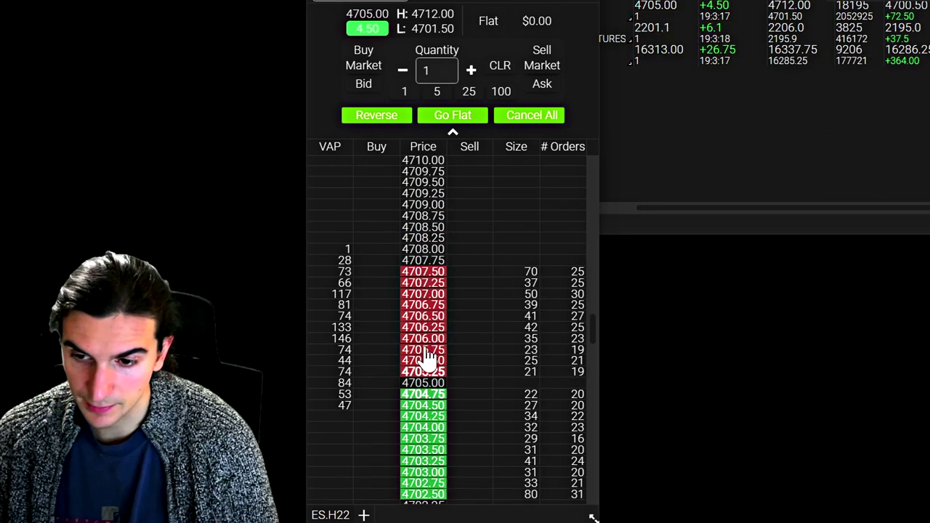
pyautogui.click(420, 228)
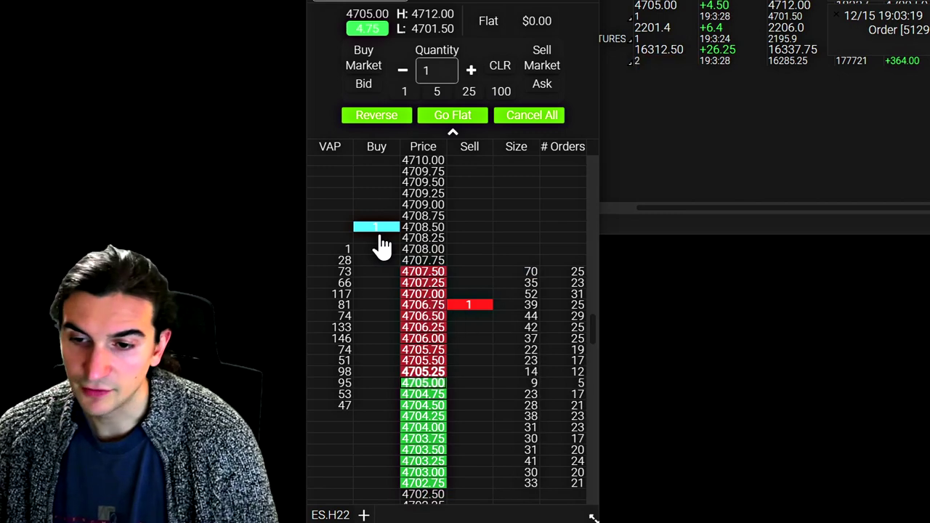
pyautogui.scroll(-2, 378, 242)
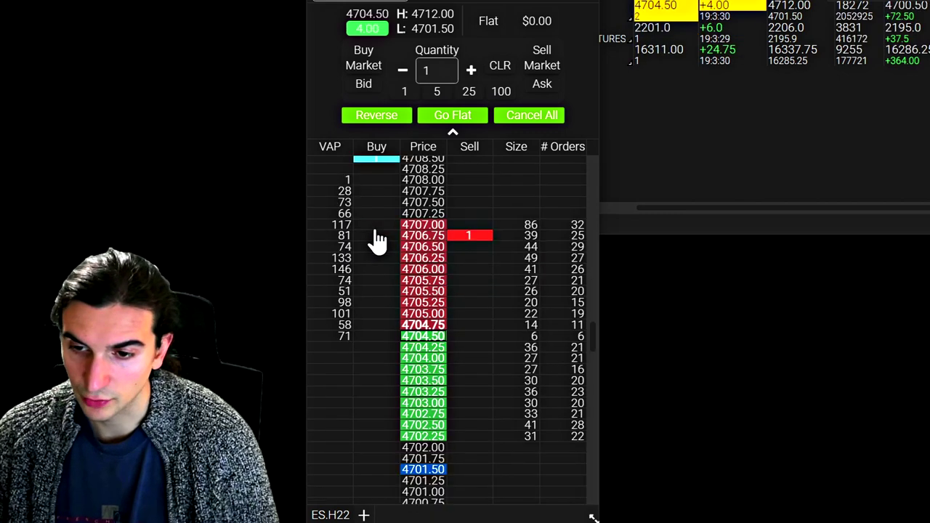
pyautogui.click(528, 114)
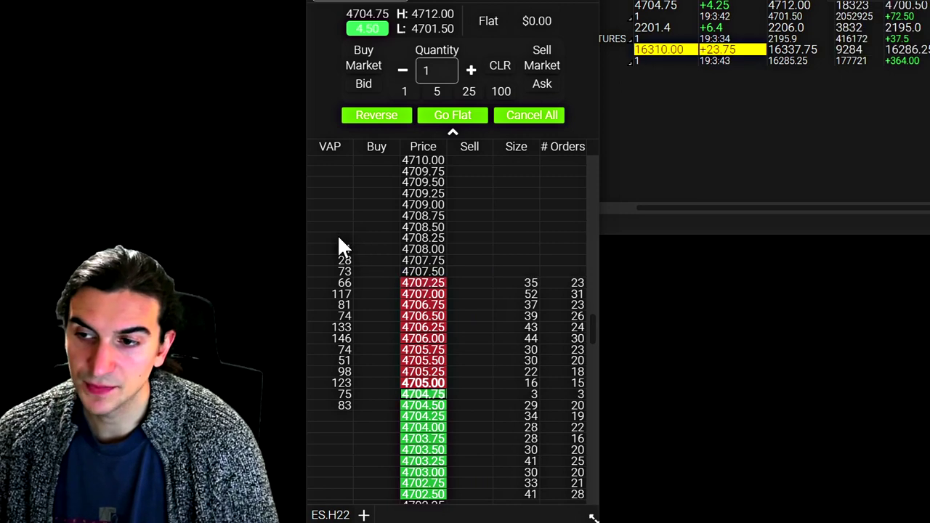
# Step: Place 1-lot buy limits at 4701.25 and 4700.00, then cancel both
pyautogui.scroll(-2, 337, 234)
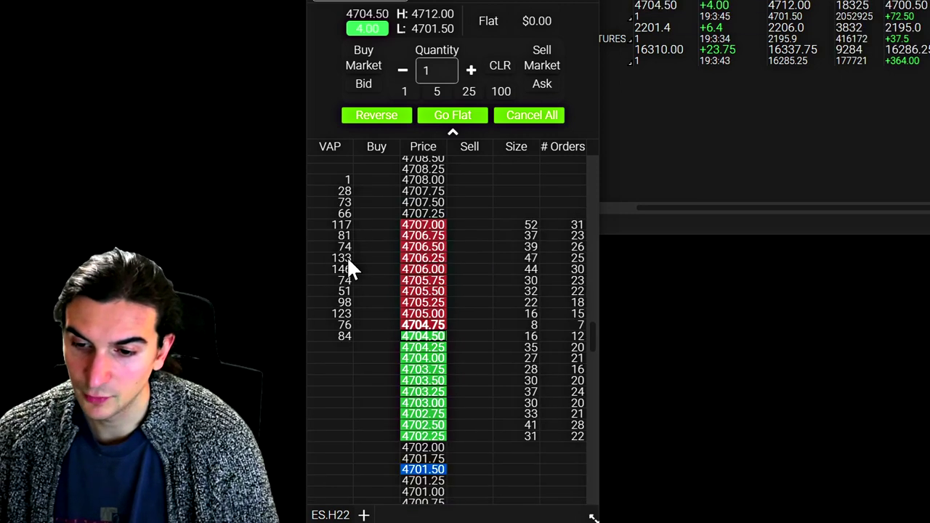
pyautogui.scroll(-4, 347, 257)
pyautogui.click(374, 342)
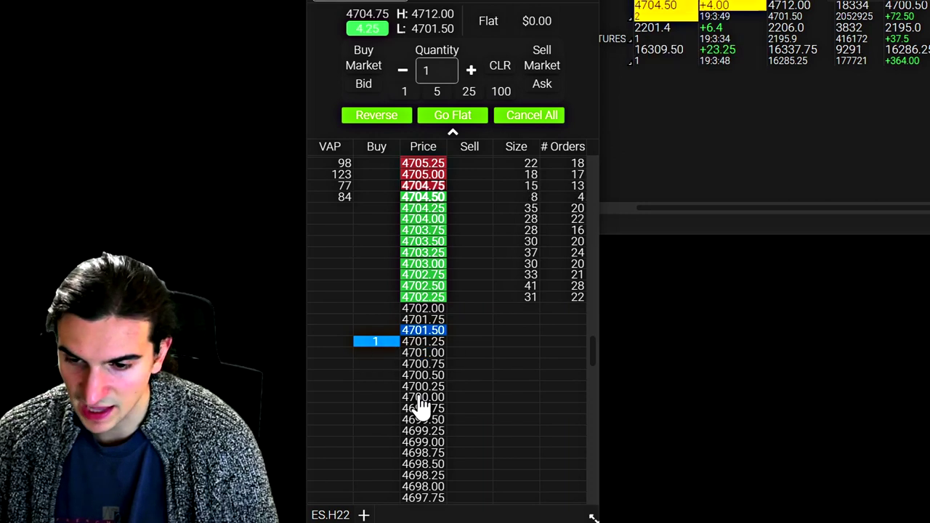
pyautogui.click(376, 397)
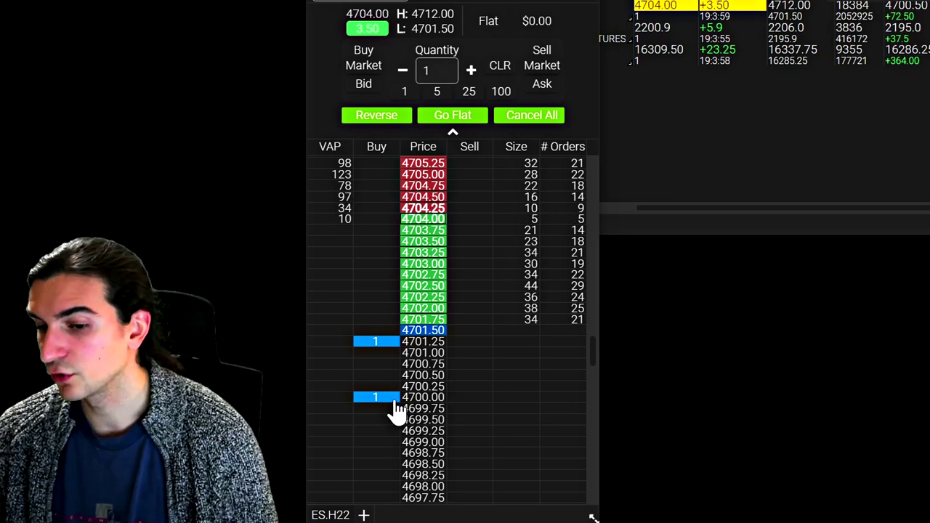
pyautogui.scroll(-2, 387, 379)
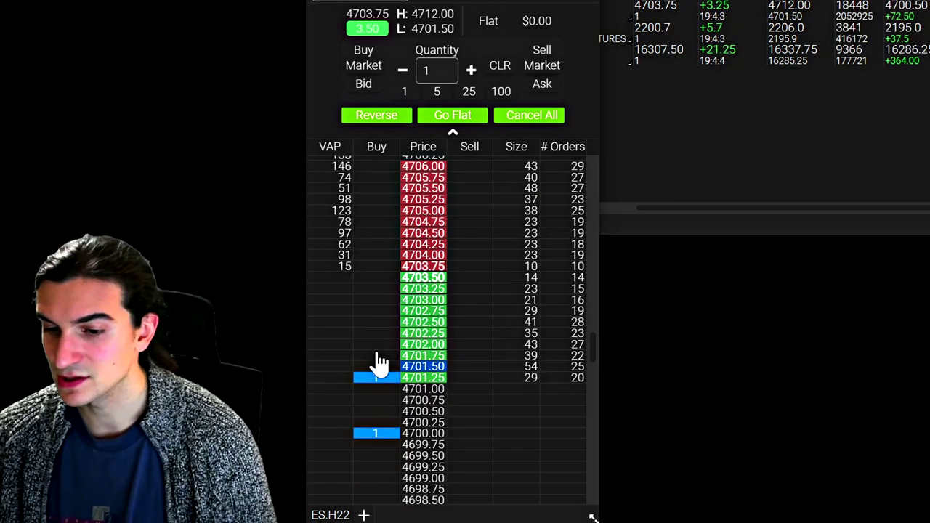
pyautogui.click(375, 378)
pyautogui.click(375, 434)
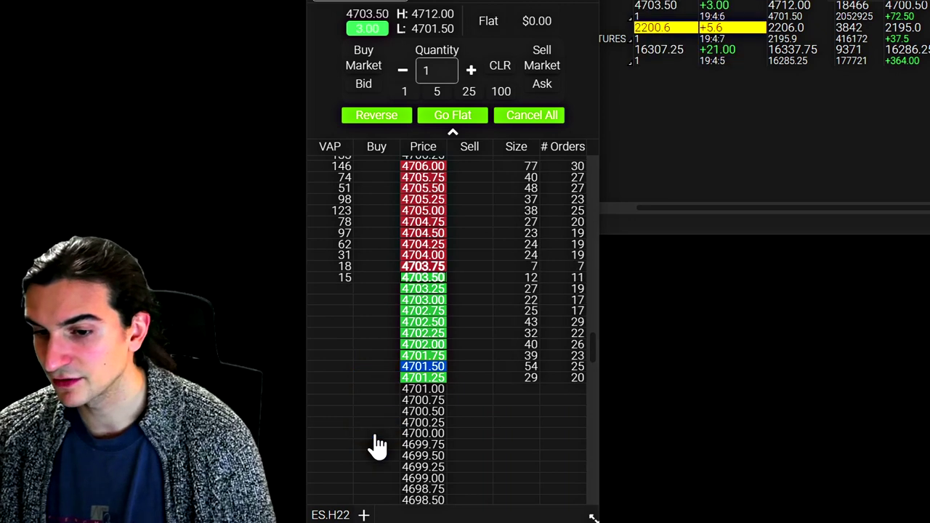
# Step: Place 1-lot buy limits at 4702.25 and 4701.00, then cancel both
pyautogui.click(375, 332)
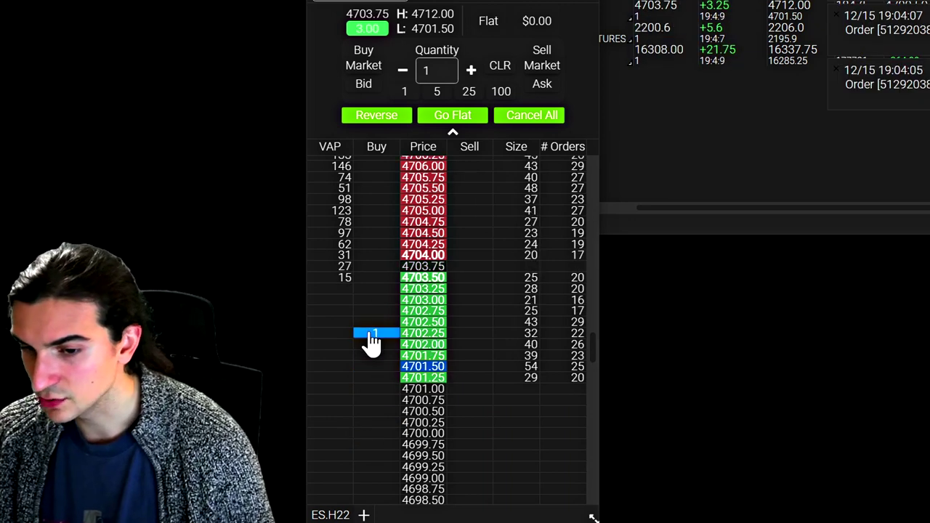
pyautogui.click(372, 389)
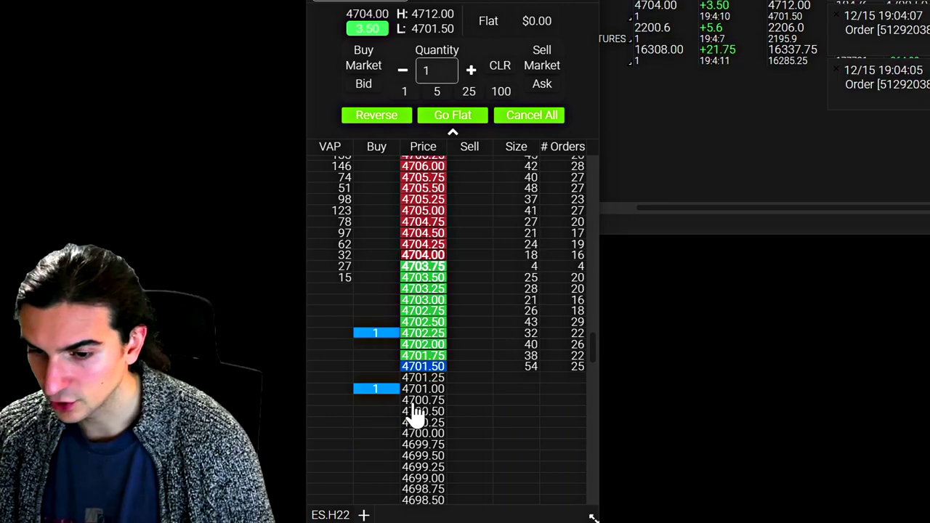
pyautogui.click(372, 390)
pyautogui.rightClick(392, 334)
pyautogui.press('Escape')
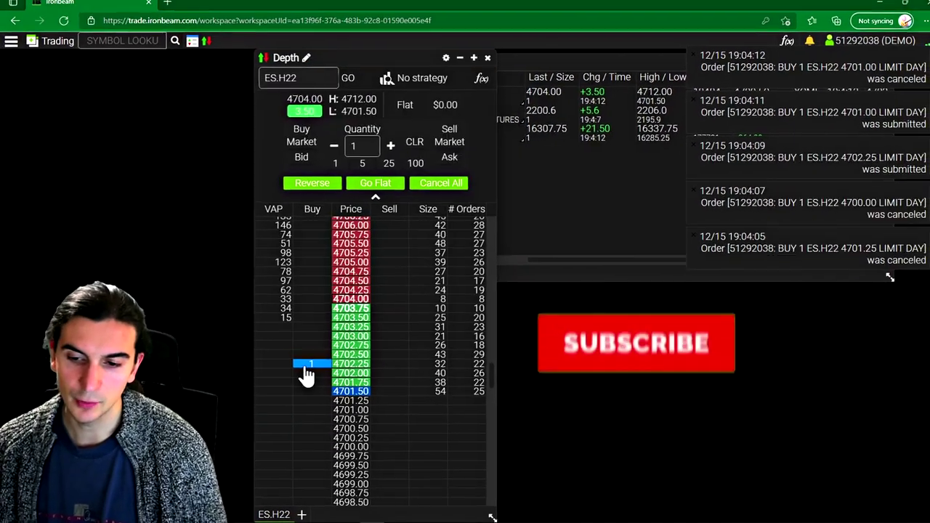
pyautogui.click(308, 364)
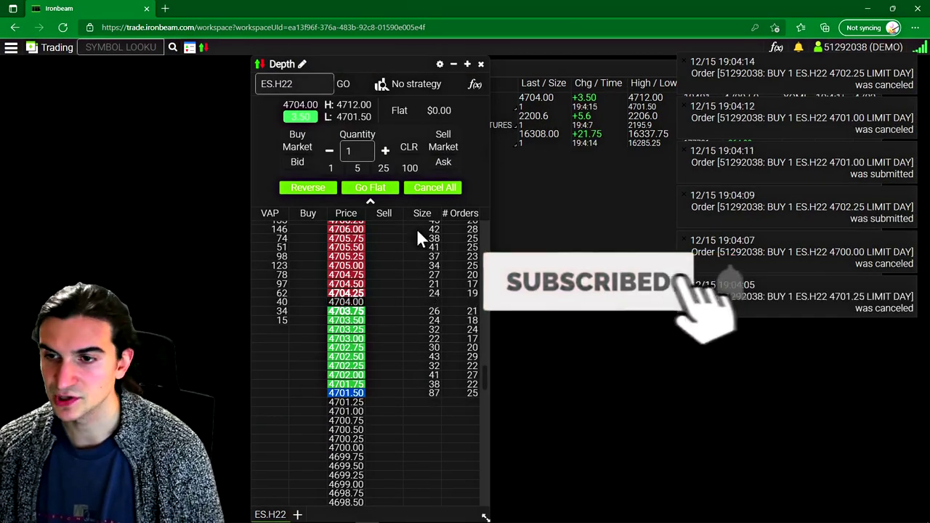
# Step: Turn on order strategies for the Depth ladder via the 'No strategy' dropdown
pyautogui.click(421, 85)
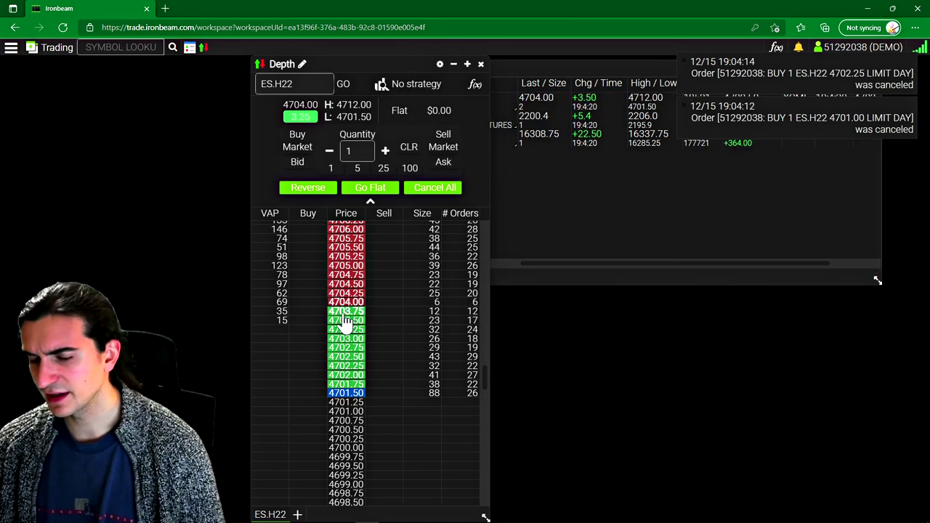
pyautogui.click(419, 85)
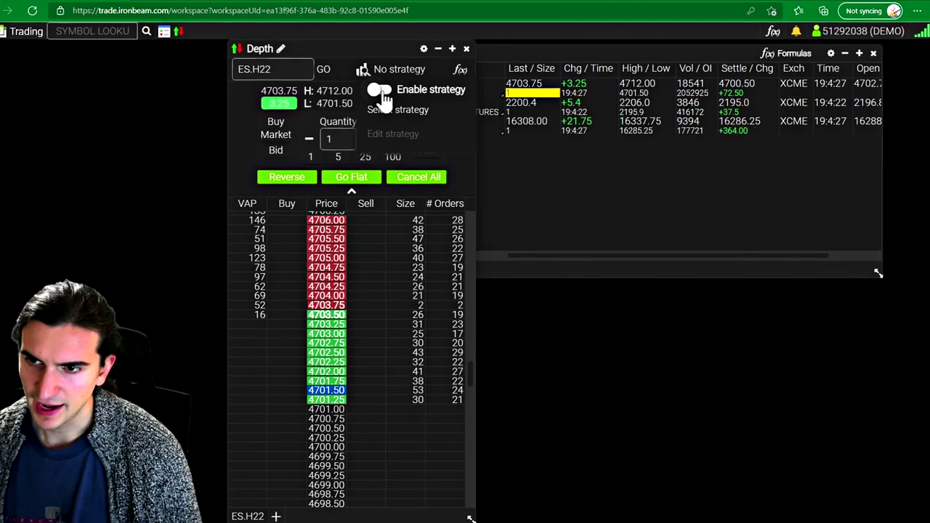
pyautogui.click(397, 103)
# Step: Create and save a new Bracket strategy with 8*INCR take-profit and 5*INCR stop-loss offsets
pyautogui.click(305, 40)
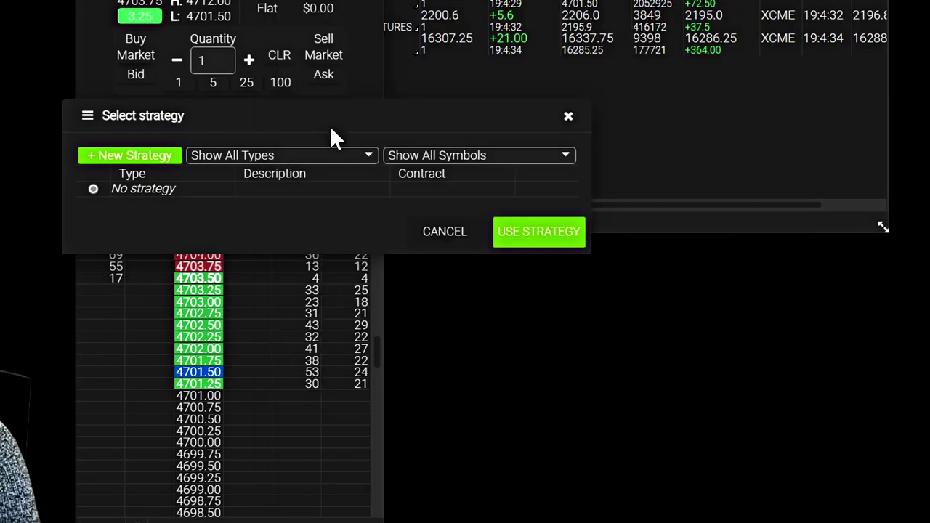
pyautogui.click(134, 155)
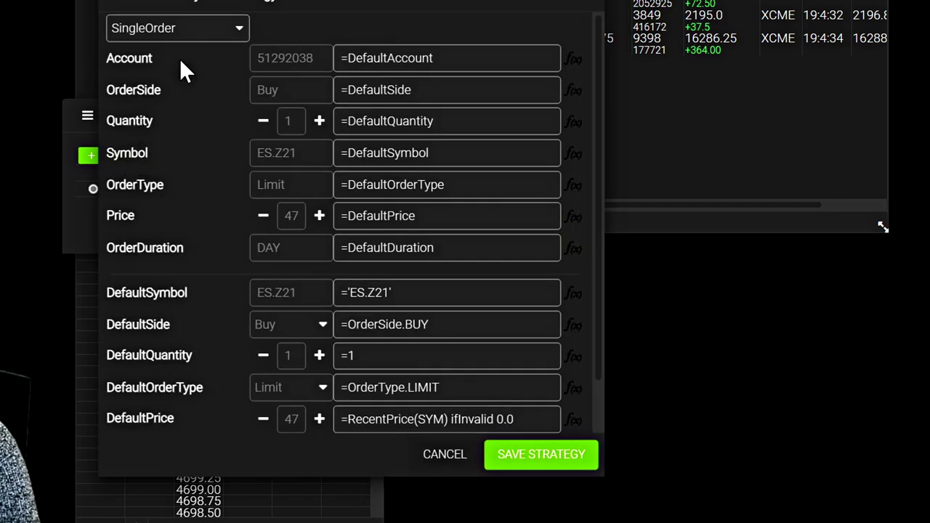
pyautogui.click(254, 62)
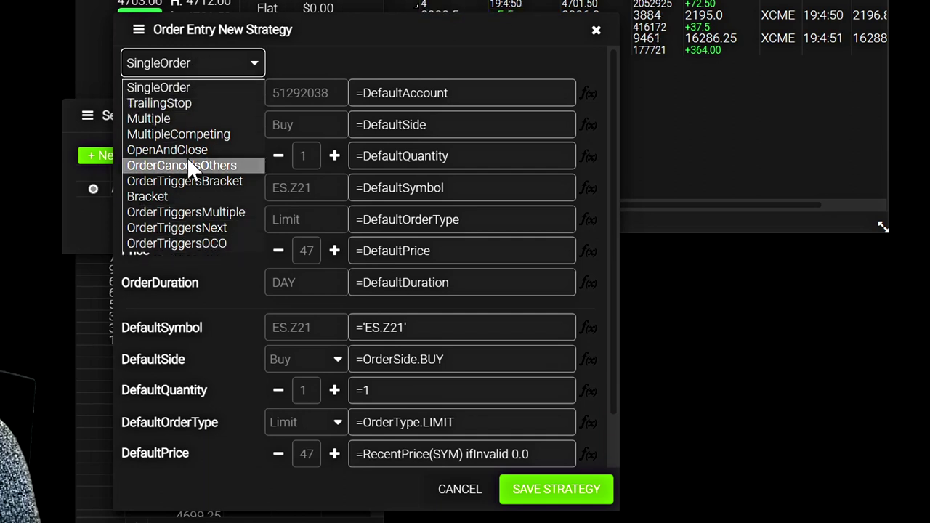
pyautogui.click(159, 196)
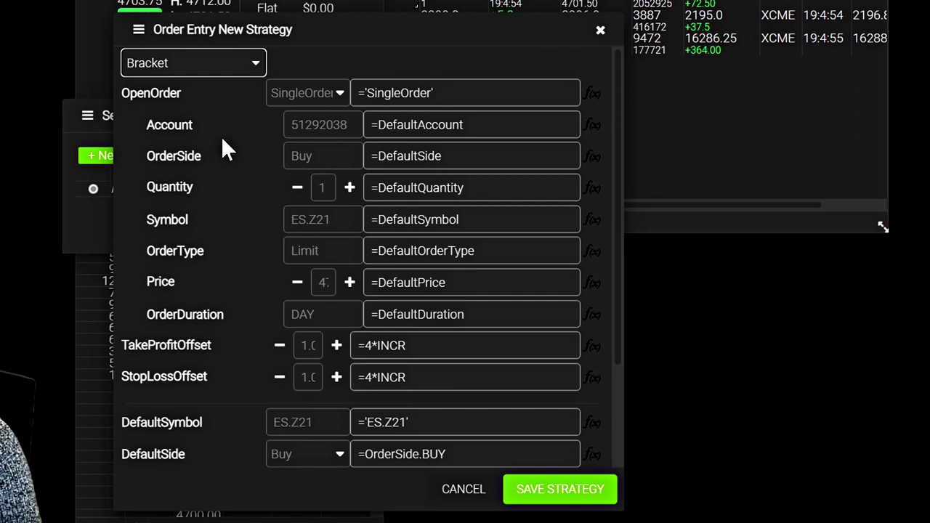
pyautogui.scroll(-3, 229, 160)
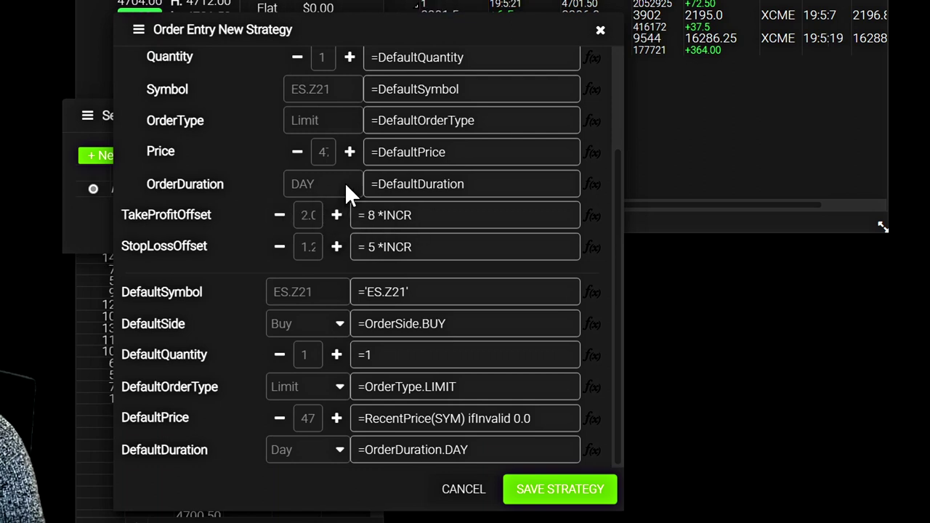
pyautogui.click(535, 494)
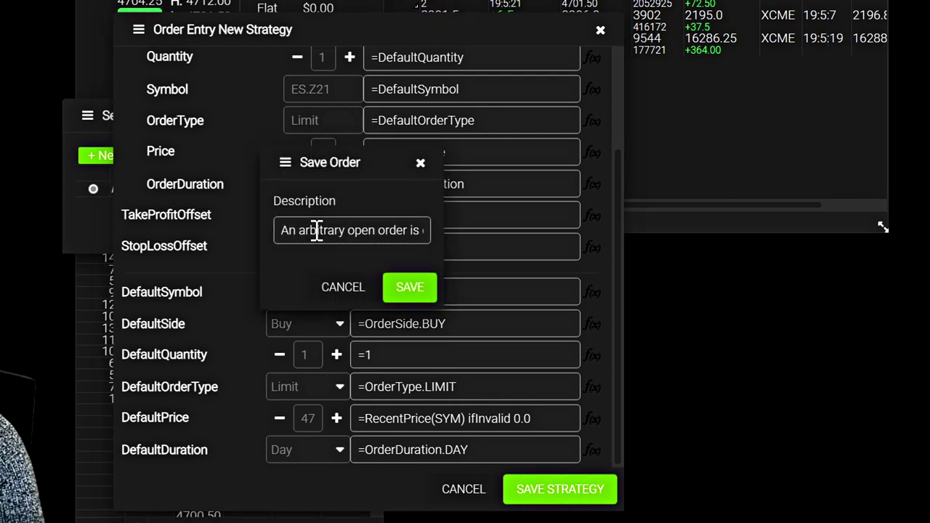
pyautogui.click(406, 285)
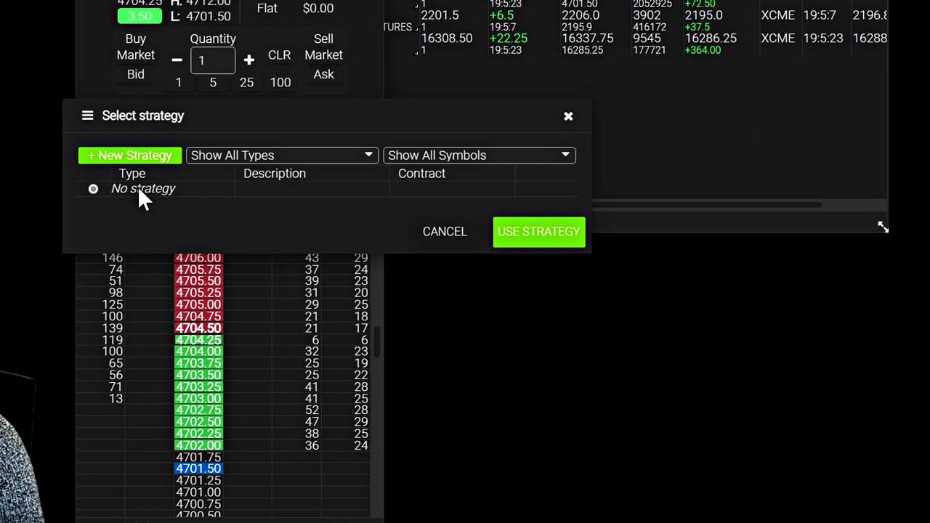
# Step: Apply the Bracket Order strategy, place a bracketed 1-lot buy, move it to 4701.00, then cancel it
pyautogui.click(84, 199)
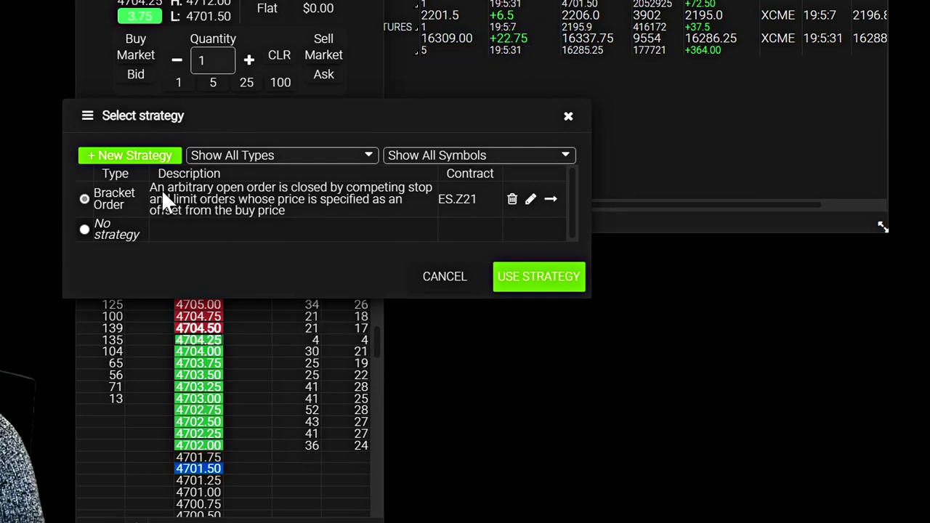
pyautogui.doubleClick(207, 197)
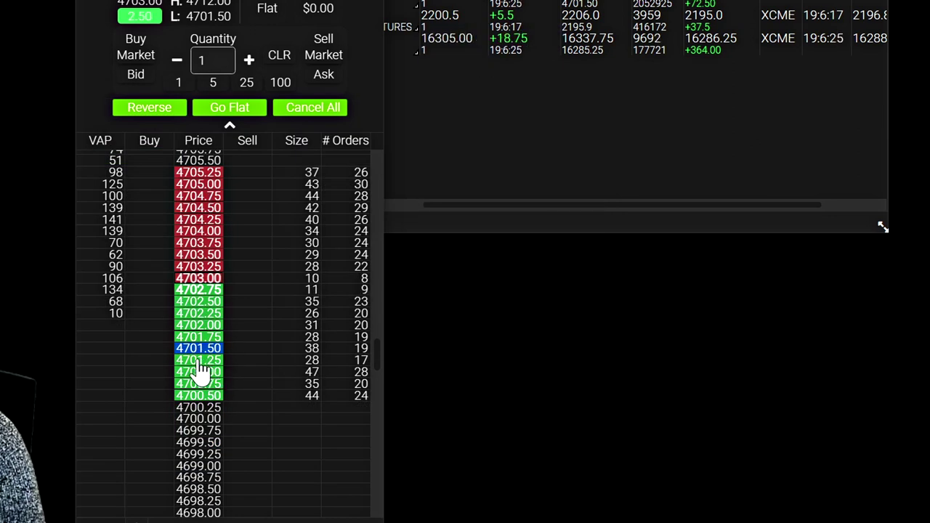
pyautogui.click(199, 362)
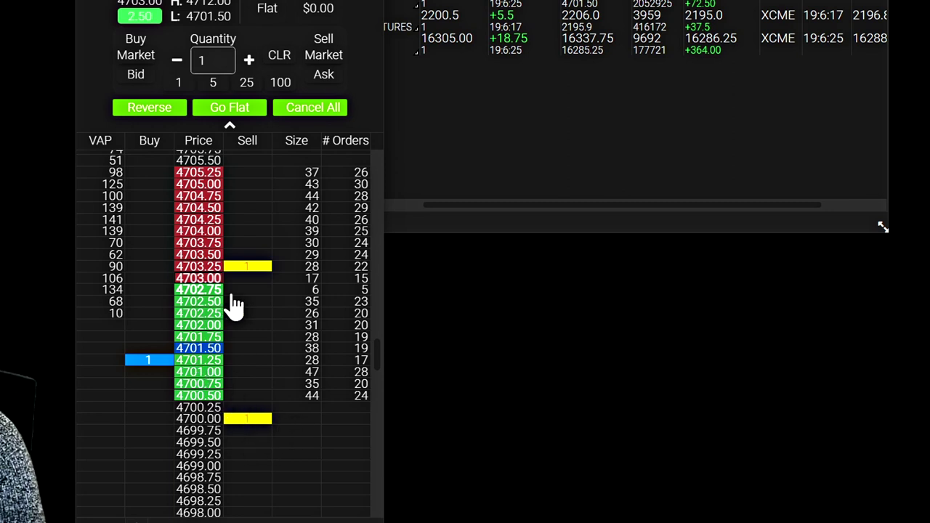
pyautogui.moveTo(149, 361); pyautogui.dragTo(149, 356)
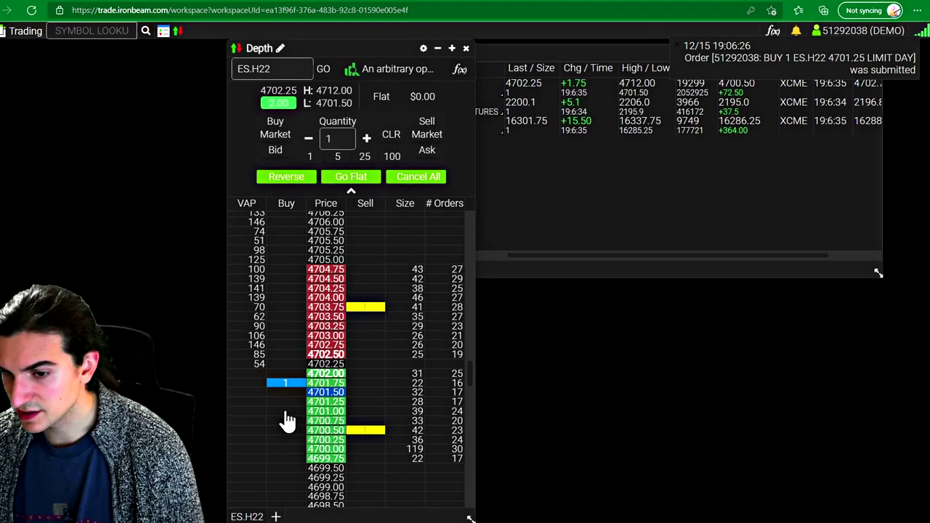
pyautogui.click(286, 411)
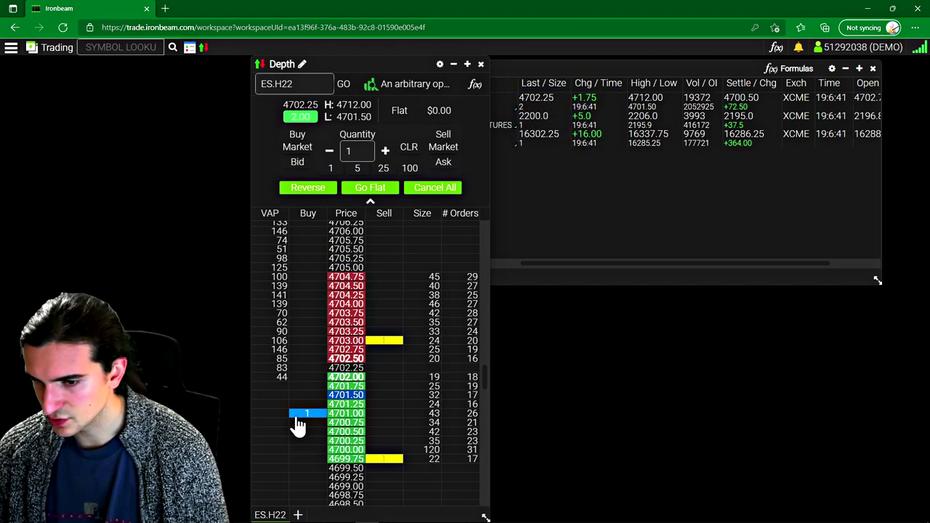
pyautogui.click(307, 414)
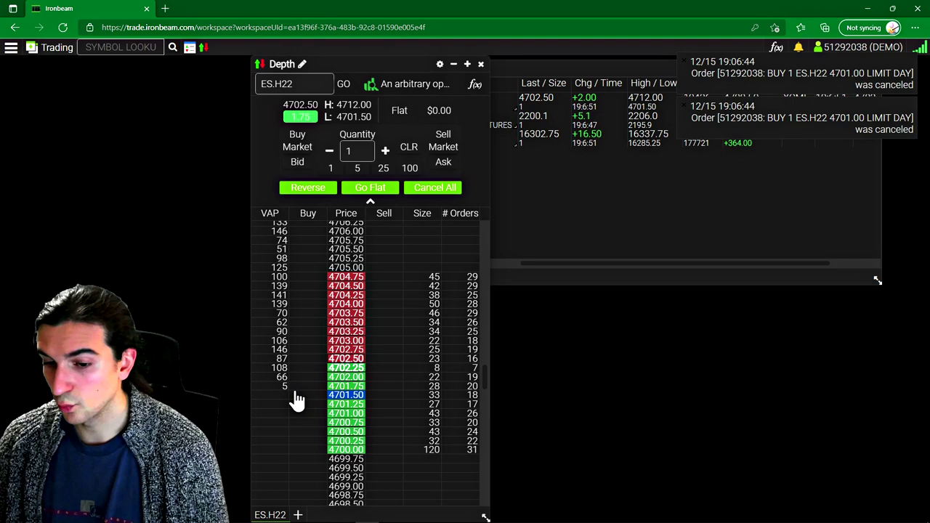
# Step: Add a Charts panel plotting NQ.H22 (MAR) and drag it to the right of the Depth ladder
pyautogui.click(11, 50)
pyautogui.click(45, 44)
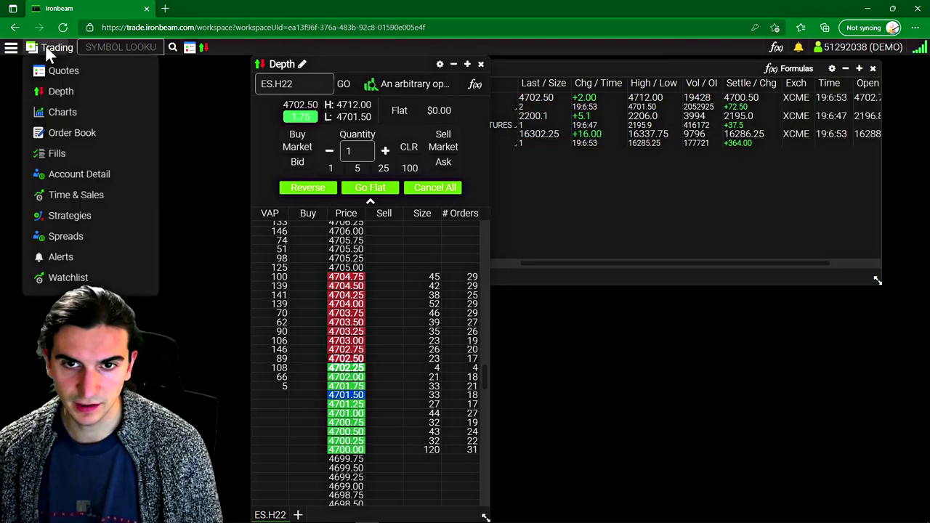
pyautogui.click(68, 116)
pyautogui.click(212, 166)
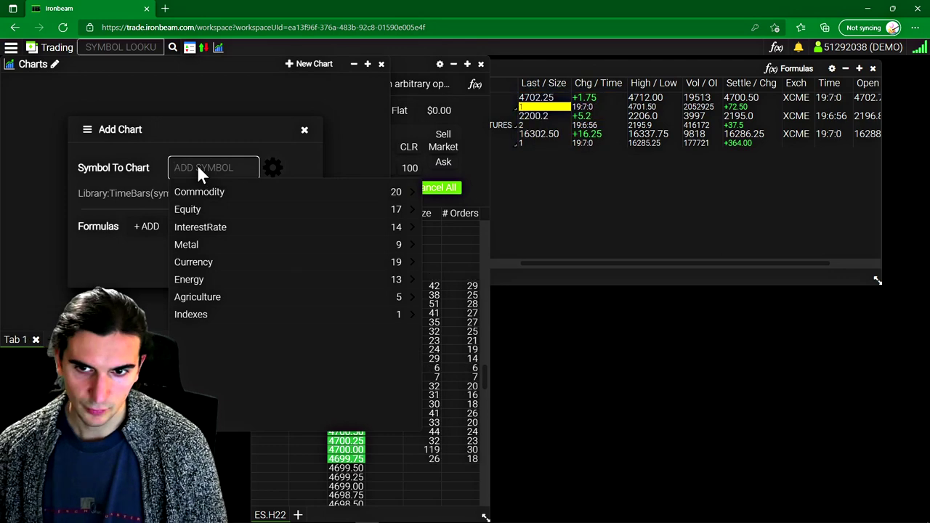
pyautogui.write('NQ')
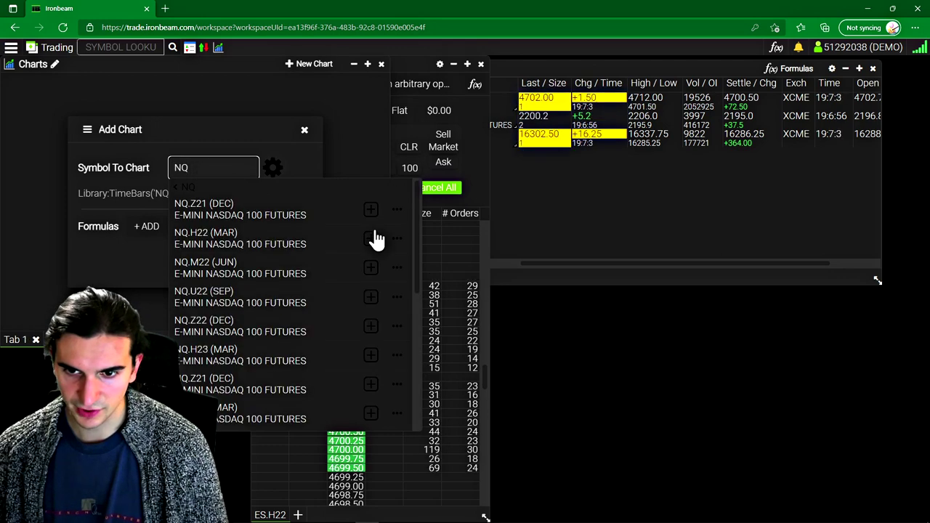
pyautogui.click(373, 239)
pyautogui.click(303, 271)
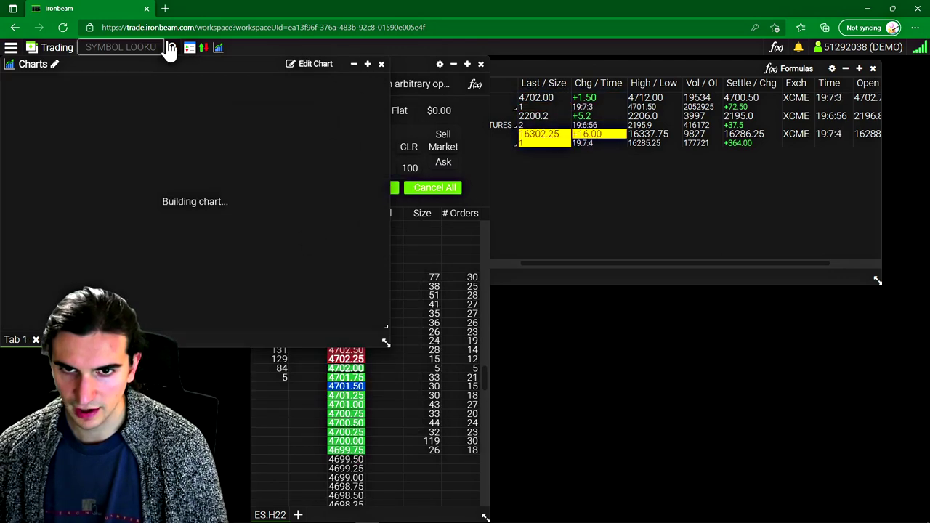
pyautogui.moveTo(179, 67); pyautogui.dragTo(799, 80)
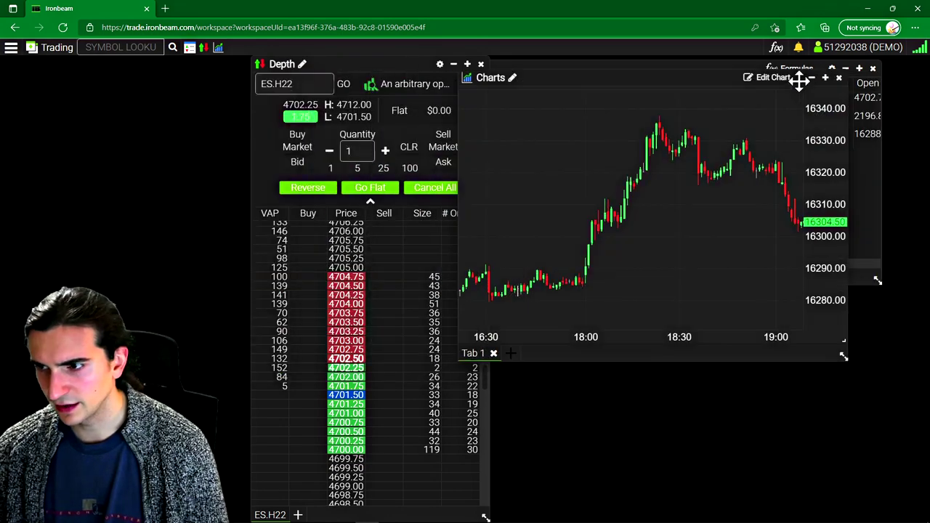
pyautogui.moveTo(736, 74); pyautogui.dragTo(809, 230)
# Step: Dock the NQ.H22 chart under Quotes, stretch its price scale to 16290–16330, and pick 5-minute bars
pyautogui.moveTo(532, 221); pyautogui.dragTo(481, 233)
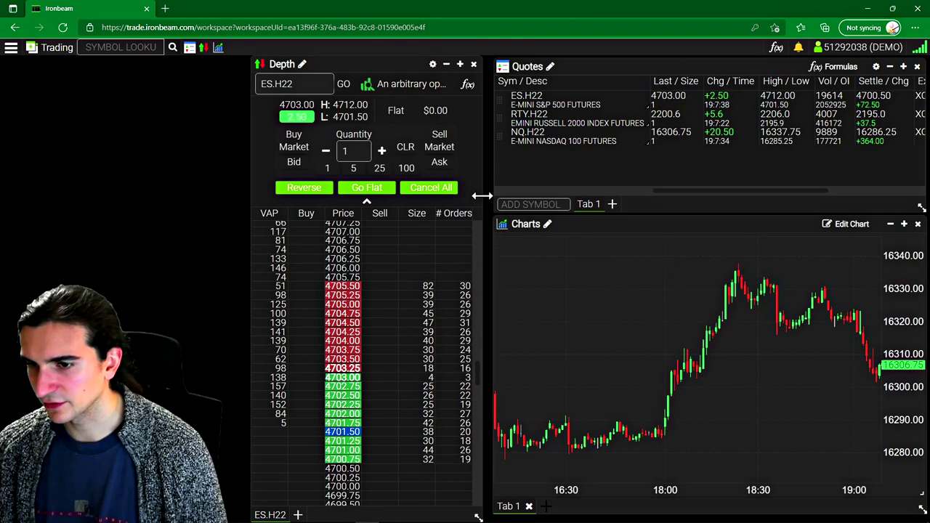
pyautogui.moveTo(623, 228); pyautogui.dragTo(594, 210)
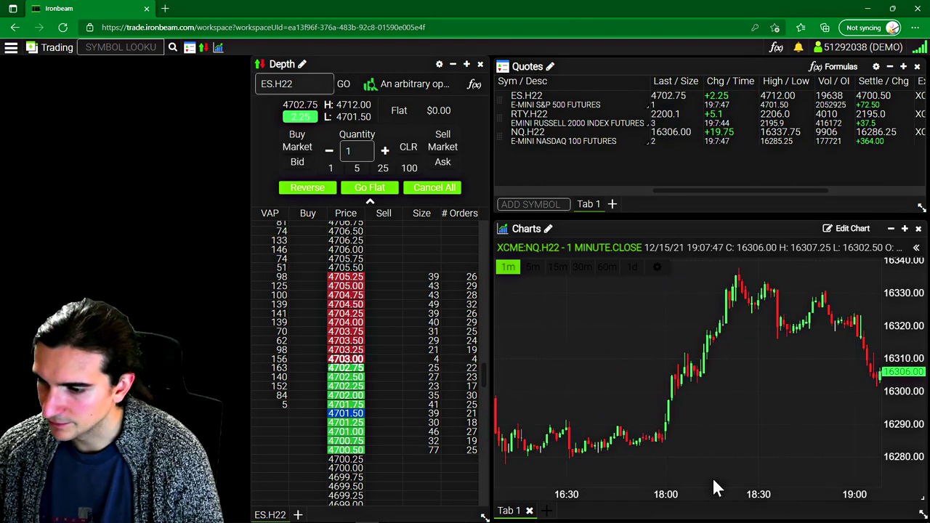
pyautogui.moveTo(714, 483); pyautogui.dragTo(733, 460)
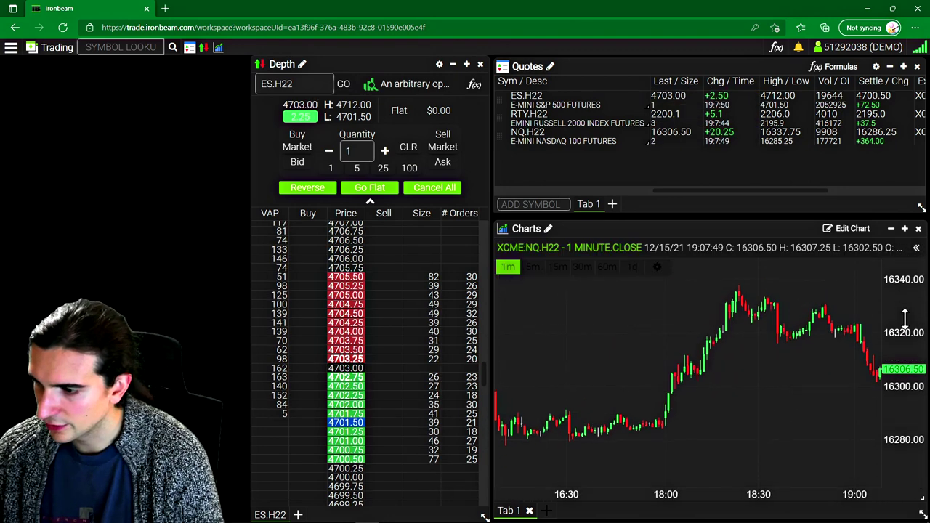
pyautogui.moveTo(904, 317)
pyautogui.mouseDown()
pyautogui.moveTo(892, 303)
pyautogui.moveTo(896, 276)
pyautogui.moveTo(901, 314)
pyautogui.mouseUp()
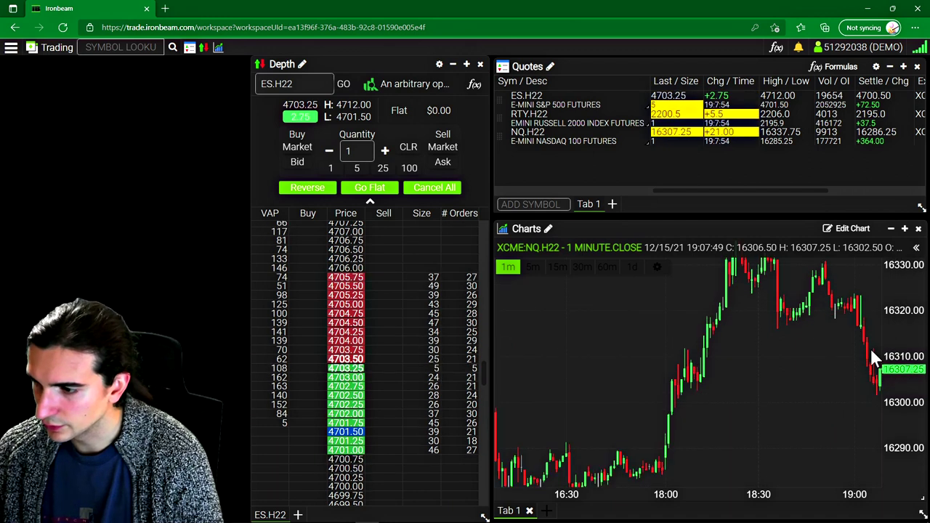
pyautogui.click(533, 268)
# Step: Try the 15-minute, daily and 30-minute intervals, settling on 15-minute NQ.H22 candles
pyautogui.click(556, 267)
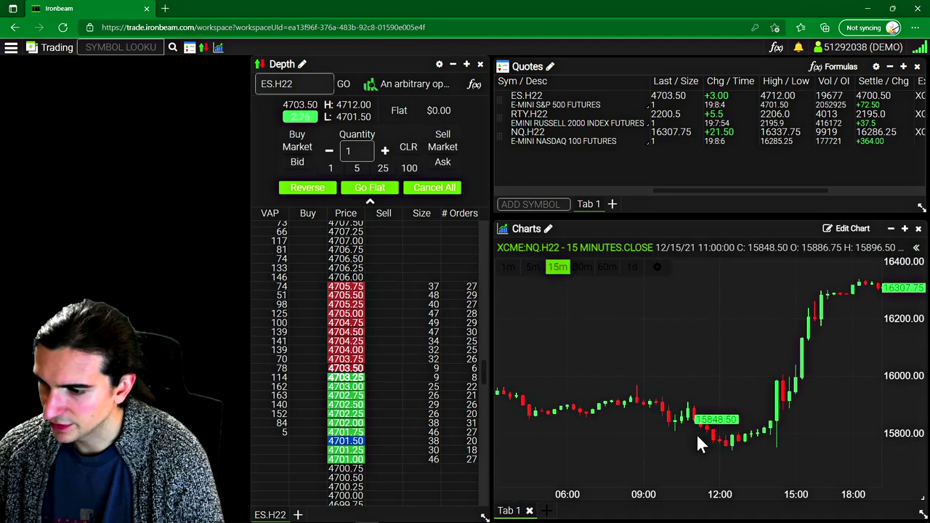
pyautogui.click(631, 267)
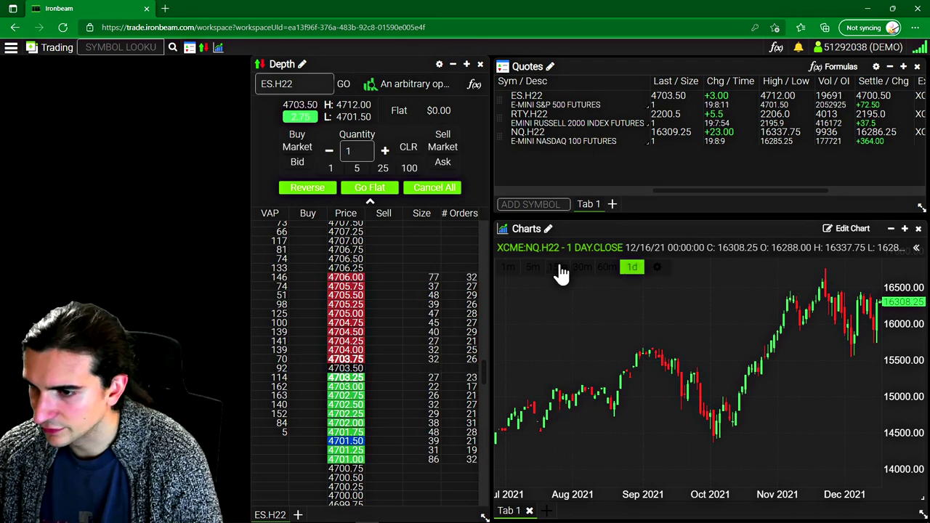
pyautogui.click(583, 270)
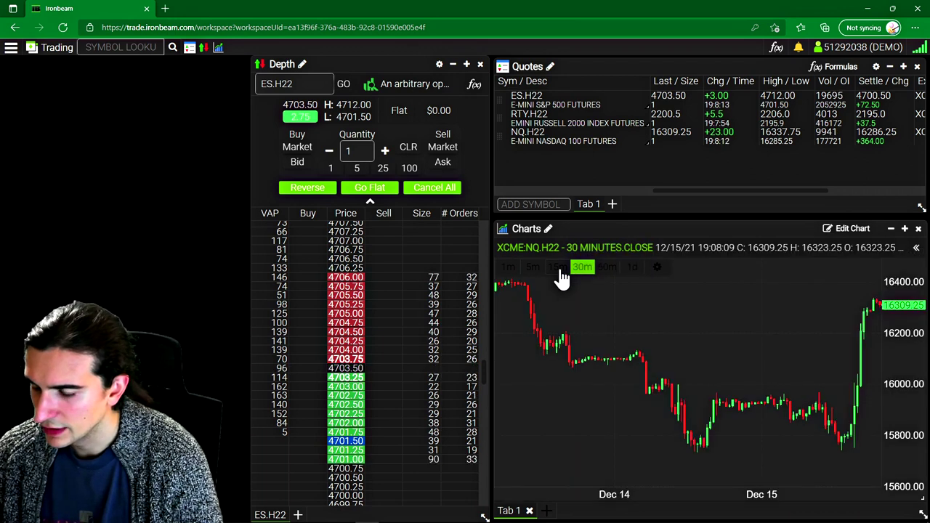
pyautogui.click(558, 270)
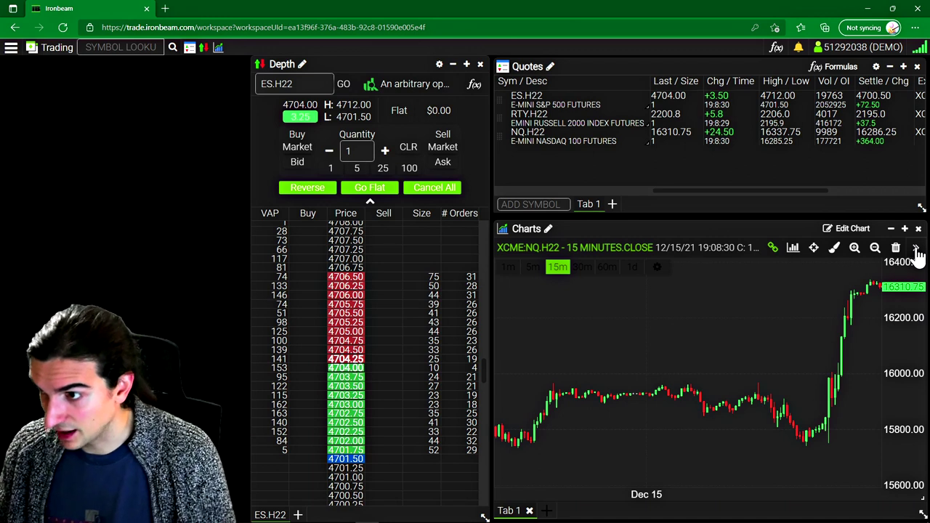
pyautogui.click(830, 71)
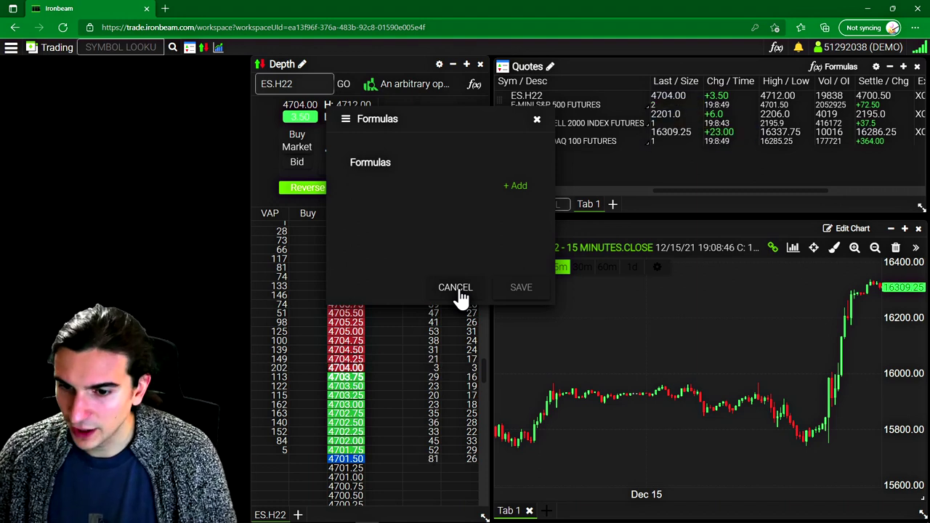
pyautogui.click(455, 287)
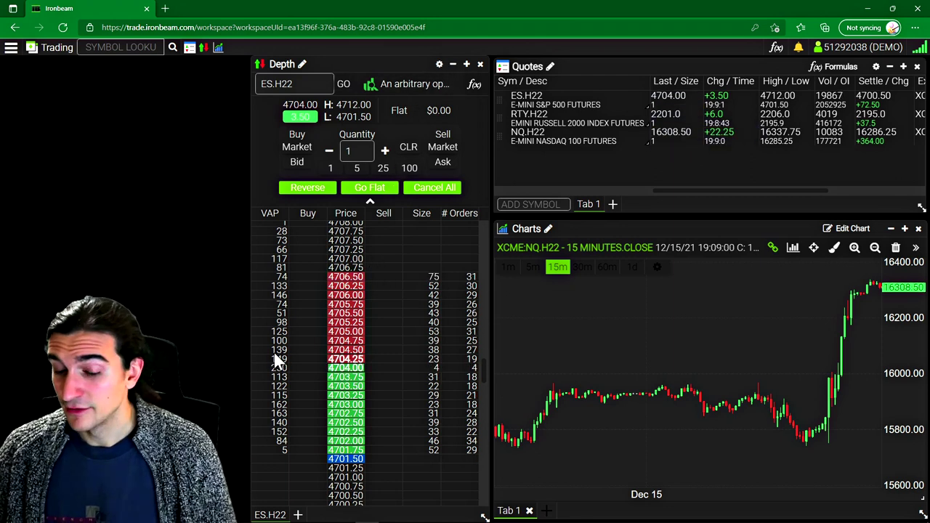
pyautogui.click(473, 89)
pyautogui.moveTo(461, 189); pyautogui.dragTo(348, 140)
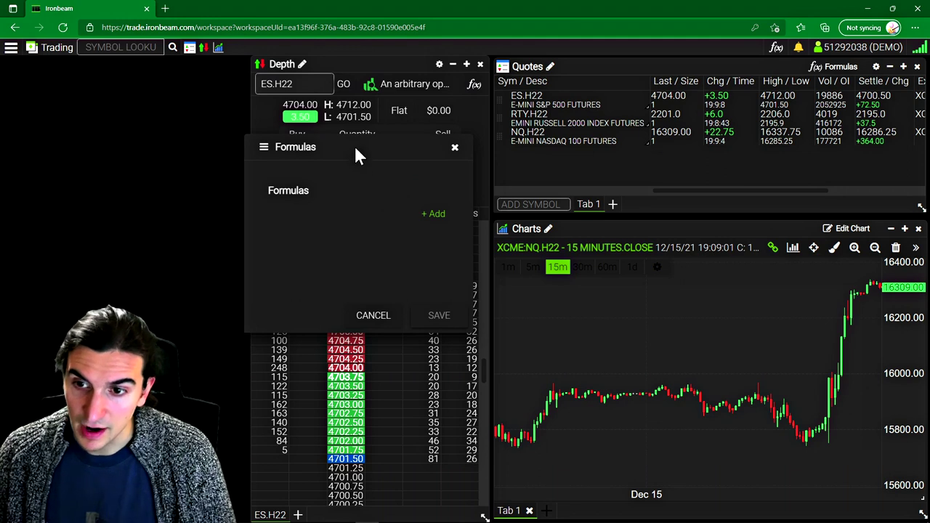
pyautogui.moveTo(336, 160); pyautogui.dragTo(229, 156)
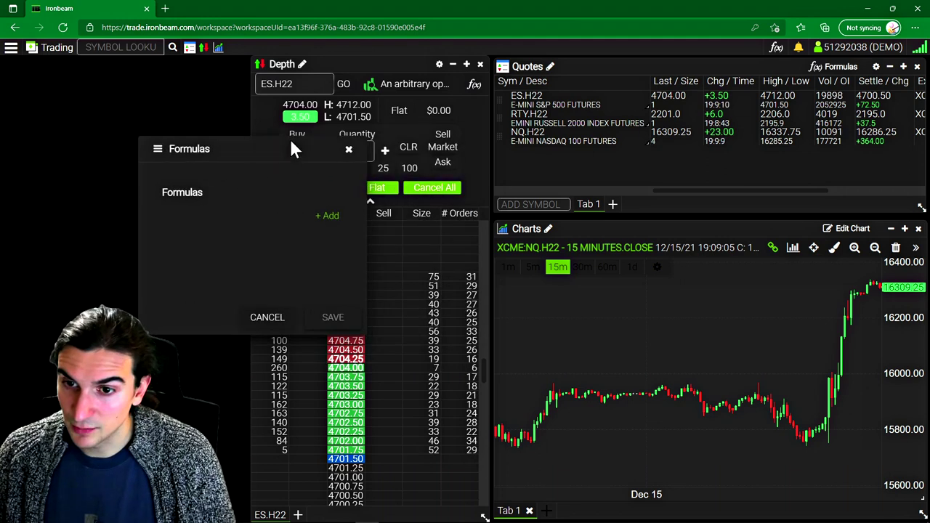
pyautogui.click(347, 148)
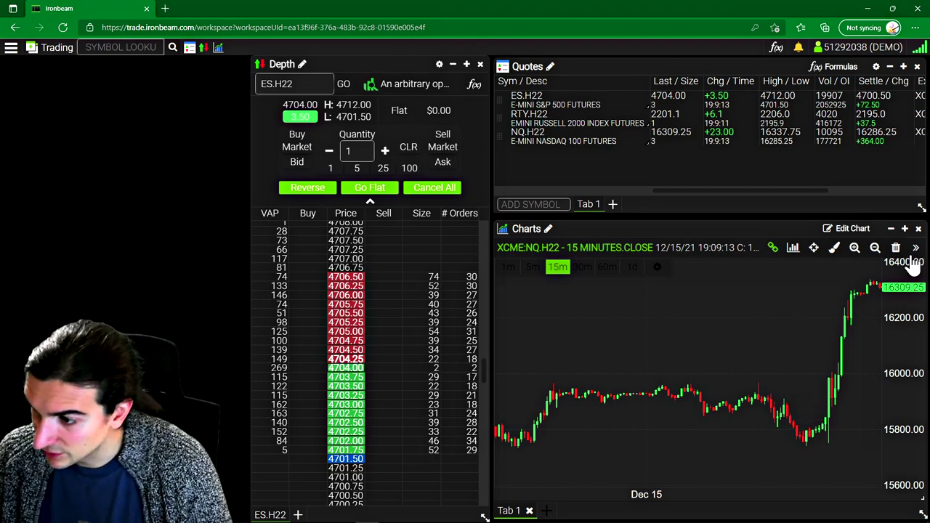
pyautogui.click(813, 248)
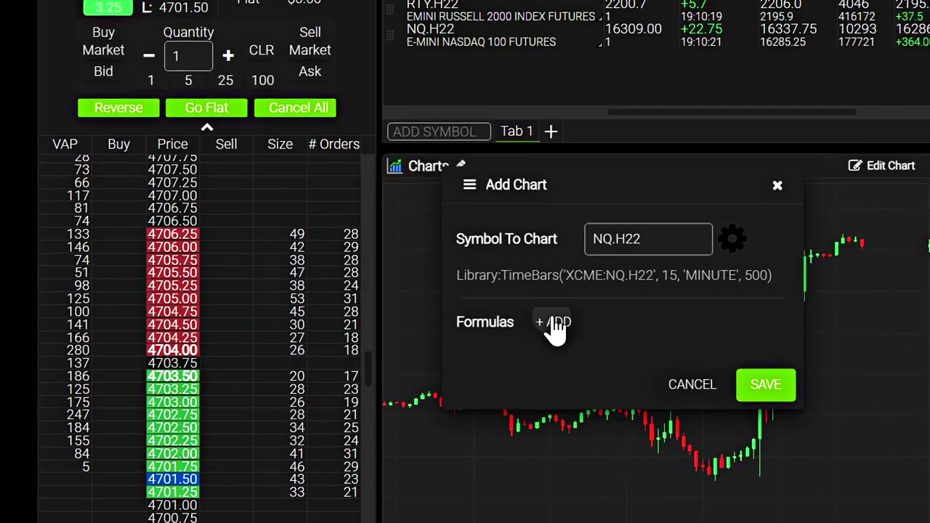
# Step: Add a new formula to the chart and pick SMA from the formula list
pyautogui.click(594, 333)
pyautogui.scroll(-20, 201, 170)
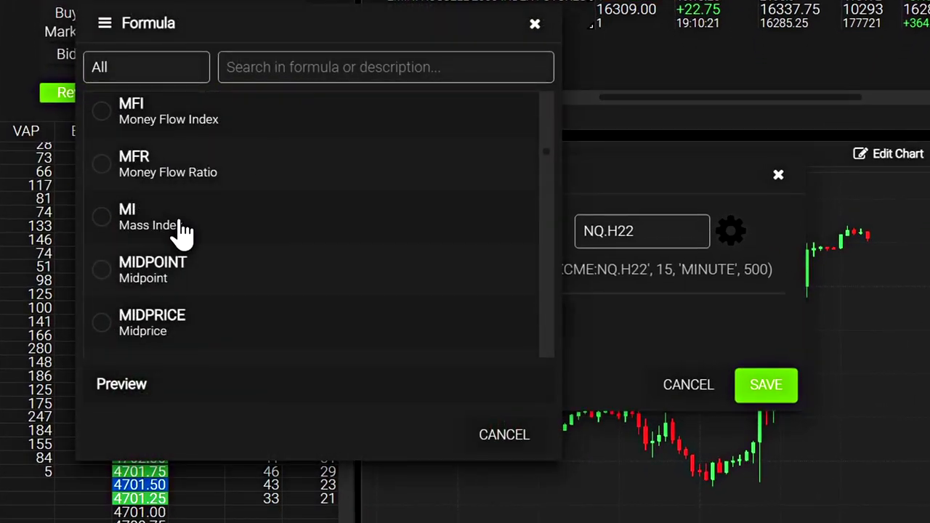
pyautogui.scroll(-8, 182, 204)
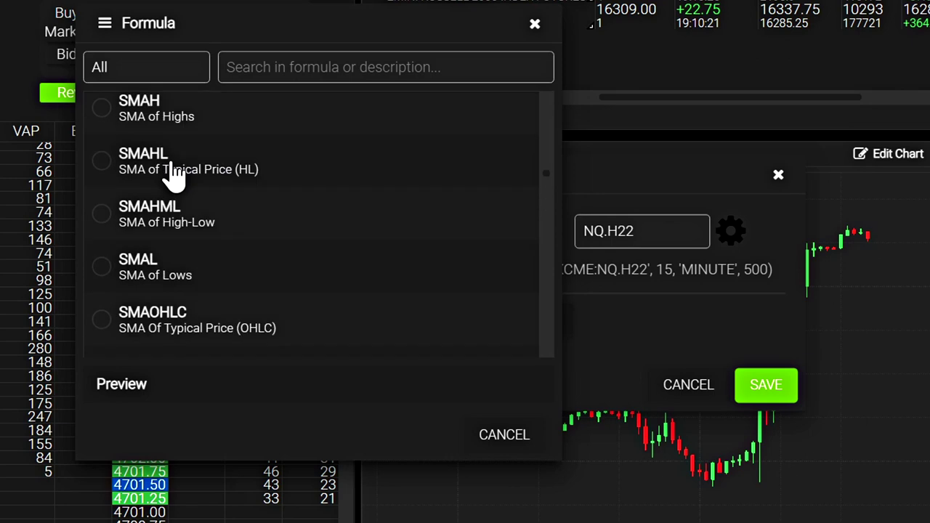
pyautogui.scroll(-5, 175, 174)
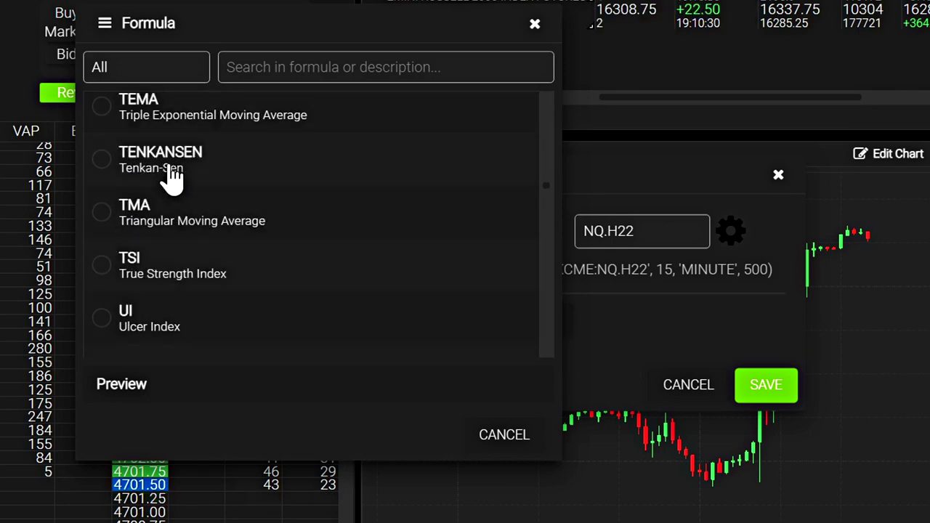
pyautogui.scroll(-6, 172, 174)
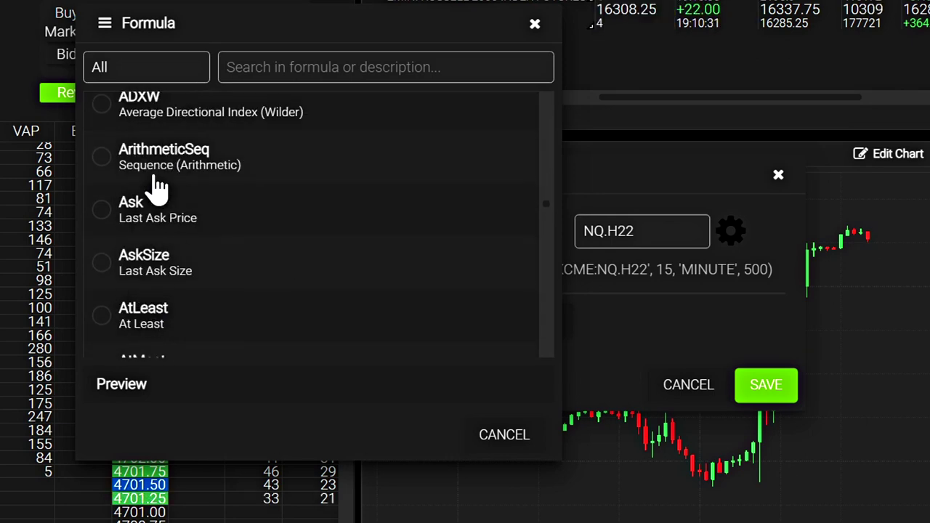
pyautogui.scroll(-10, 159, 188)
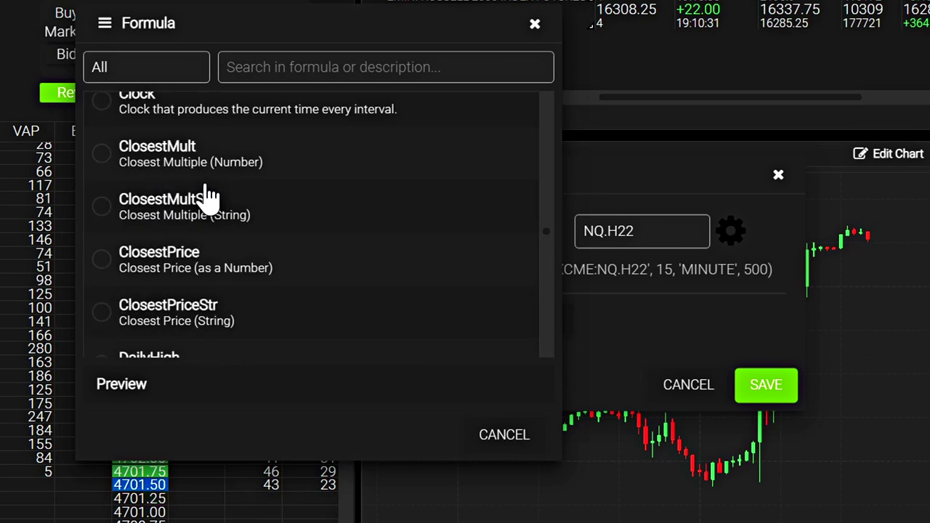
pyautogui.scroll(-10, 209, 210)
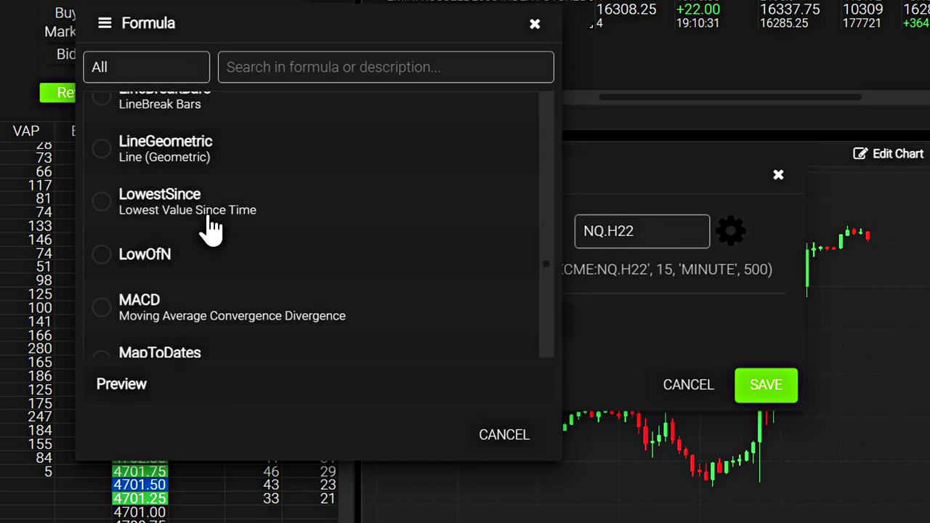
pyautogui.scroll(-10, 211, 227)
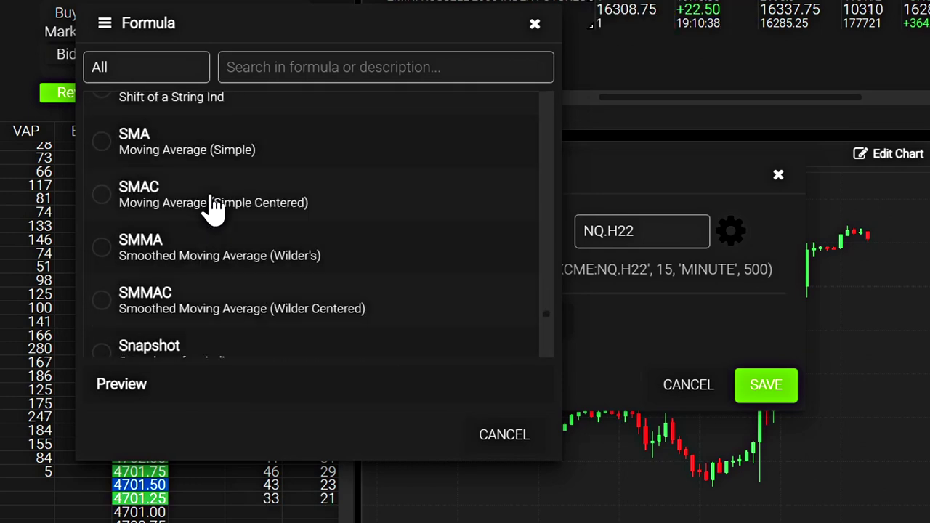
pyautogui.scroll(3, 211, 189)
pyautogui.scroll(-1, 167, 232)
pyautogui.click(116, 251)
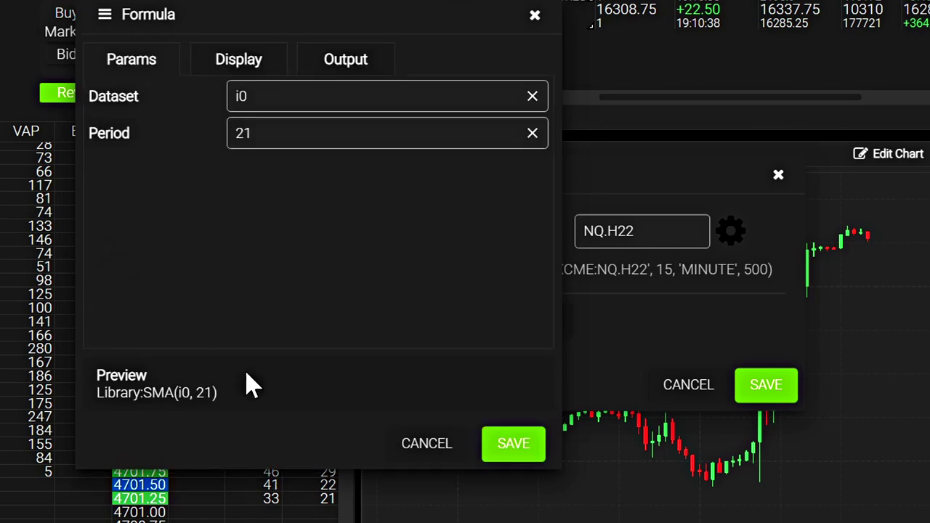
# Step: Keep Period 21, set the Dataset to i0, and save the SMA onto the chart
pyautogui.click(234, 134)
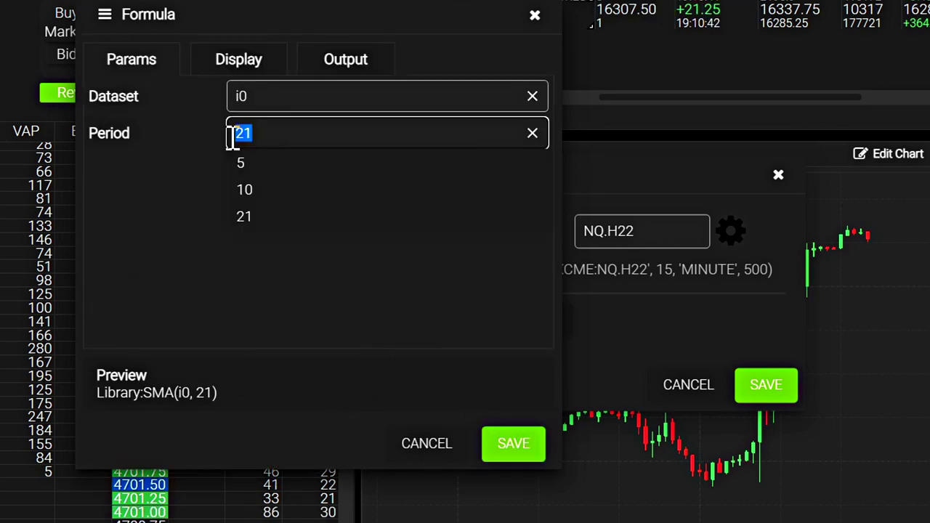
pyautogui.click(349, 99)
pyautogui.click(142, 195)
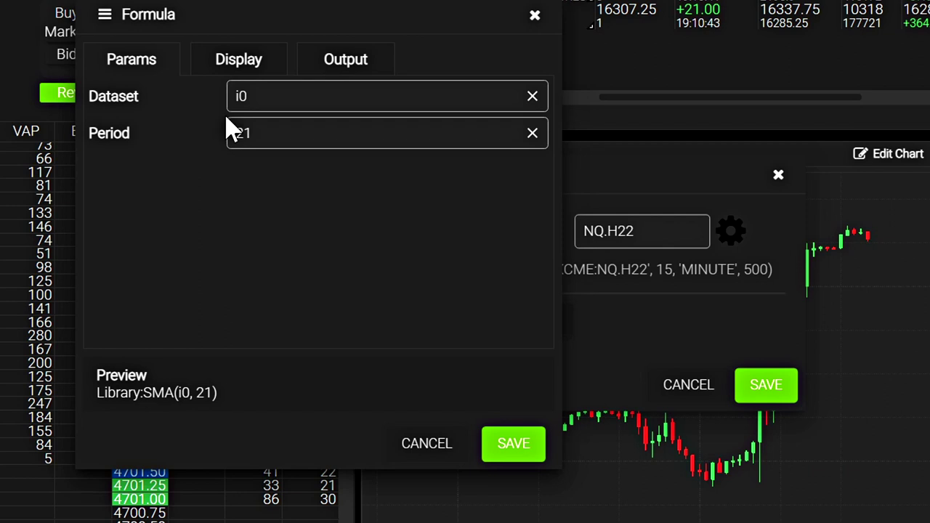
pyautogui.click(533, 97)
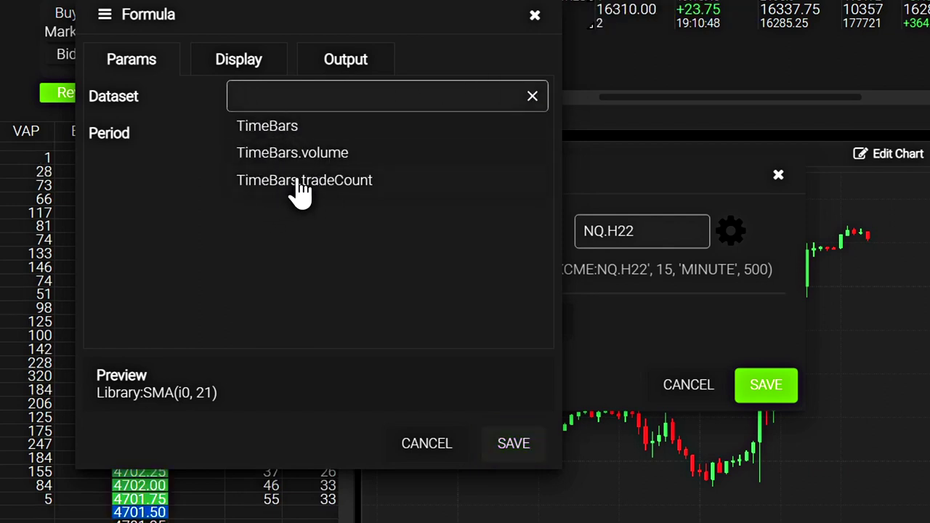
pyautogui.click(130, 233)
pyautogui.click(300, 92)
pyautogui.write('i0')
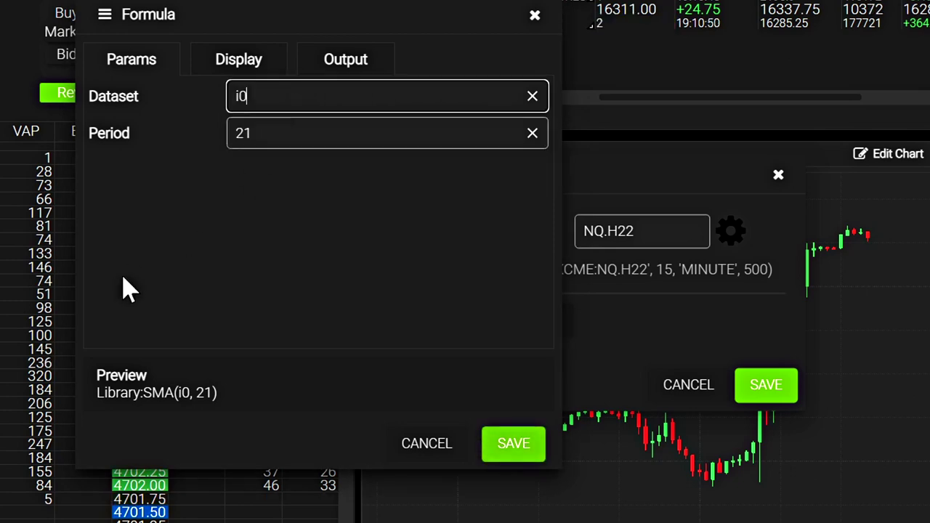
pyautogui.click(491, 415)
pyautogui.click(739, 403)
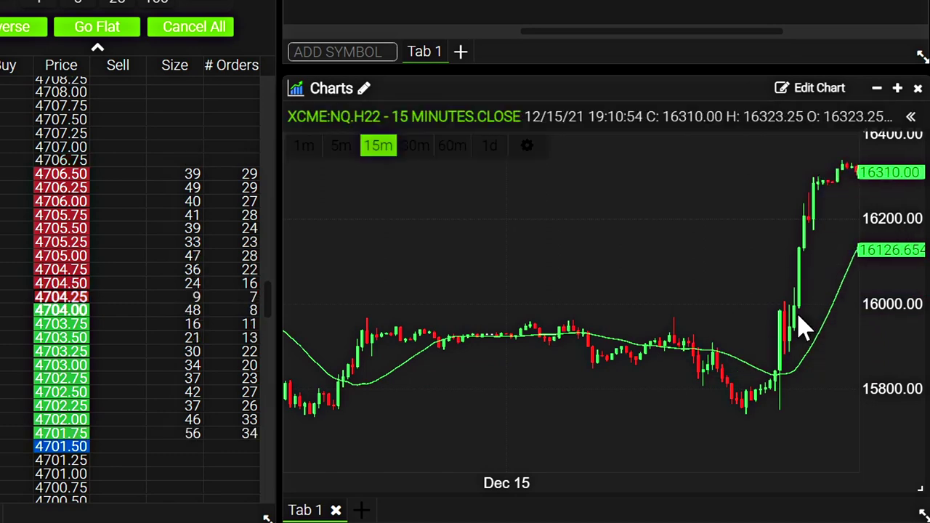
pyautogui.click(814, 88)
# Step: Open the SMA formula's display settings and keep it drawn as a line
pyautogui.click(768, 166)
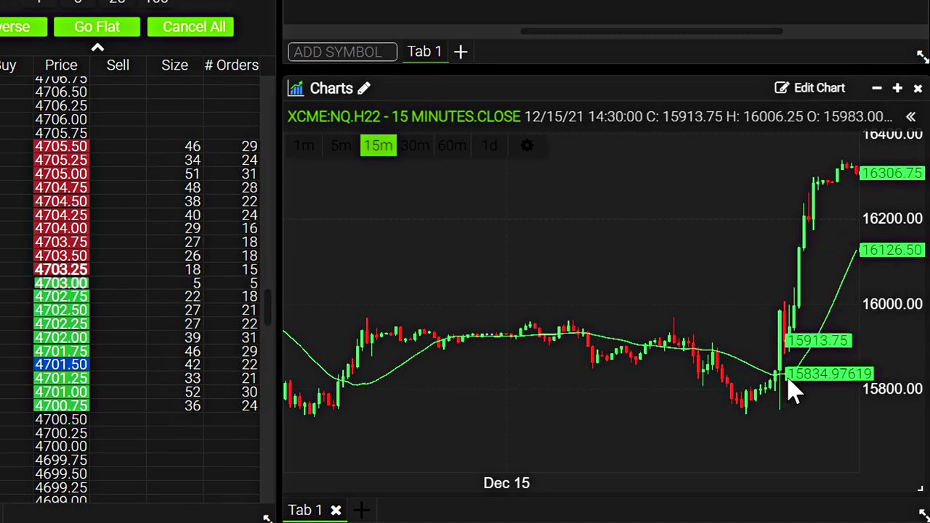
pyautogui.click(816, 90)
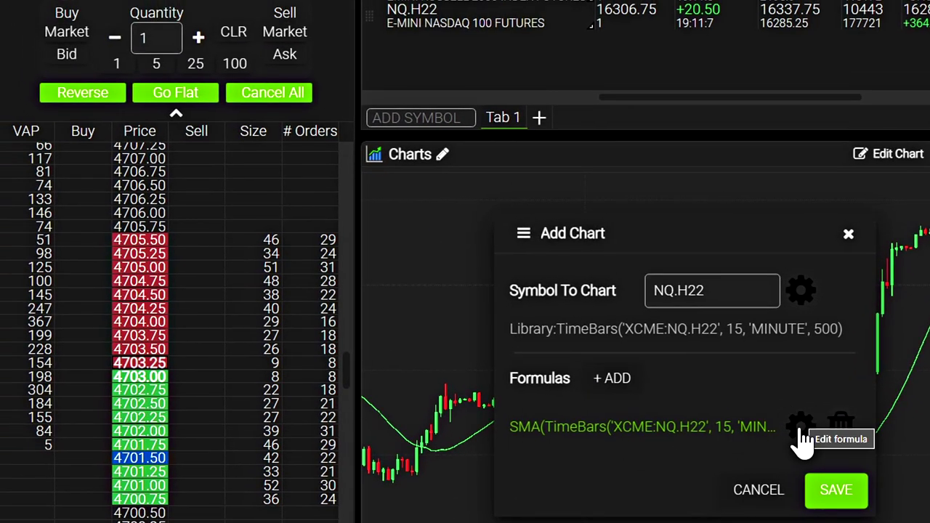
pyautogui.click(801, 427)
pyautogui.click(244, 65)
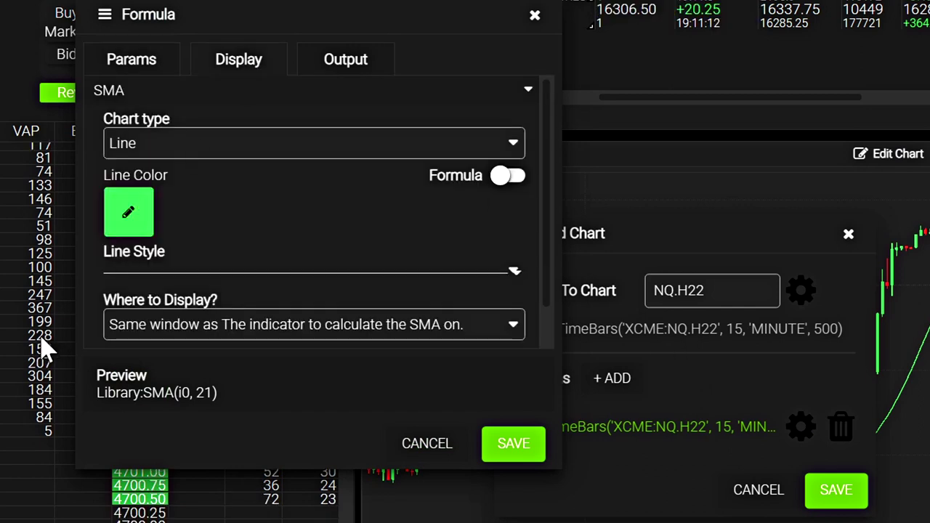
pyautogui.click(187, 149)
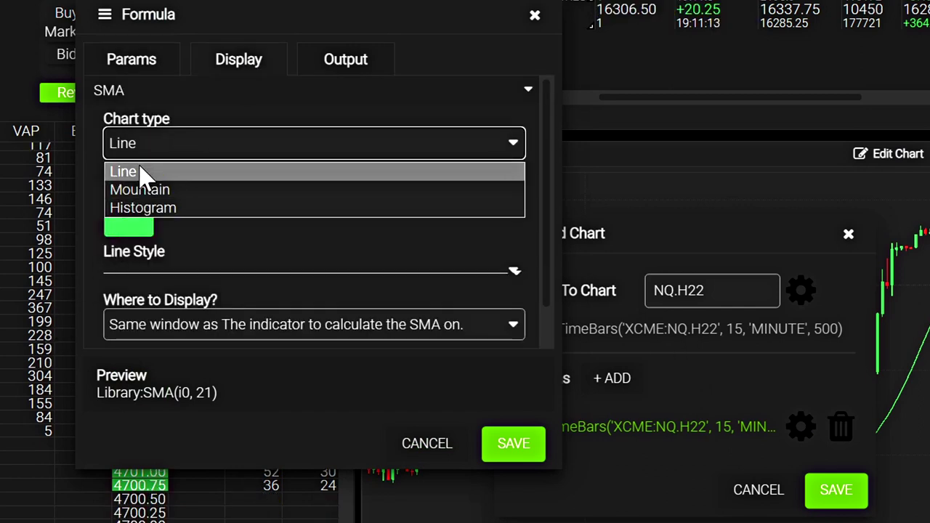
pyautogui.click(294, 246)
# Step: Make the SMA line pale yellow D5D5BE with a solid style, and save the chart
pyautogui.click(129, 222)
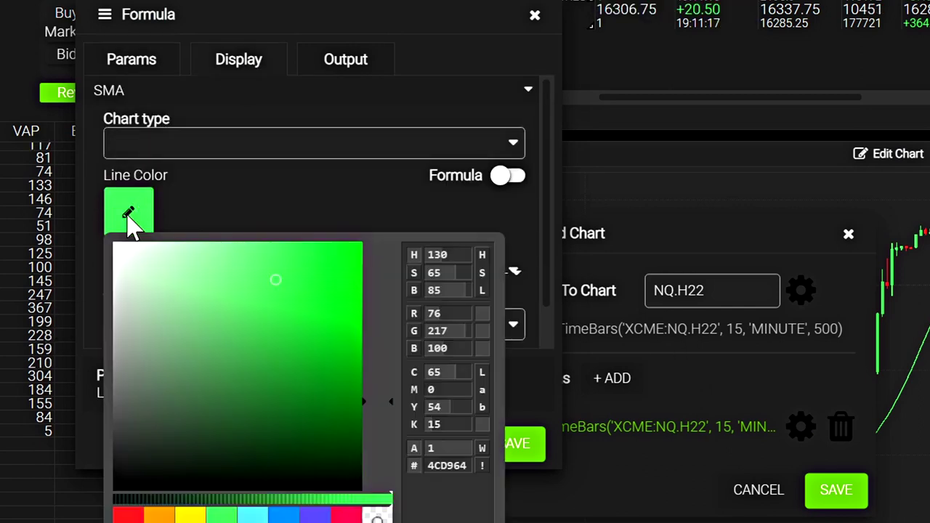
pyautogui.moveTo(184, 332)
pyautogui.mouseDown()
pyautogui.moveTo(176, 303)
pyautogui.moveTo(139, 282)
pyautogui.mouseUp()
pyautogui.click(378, 450)
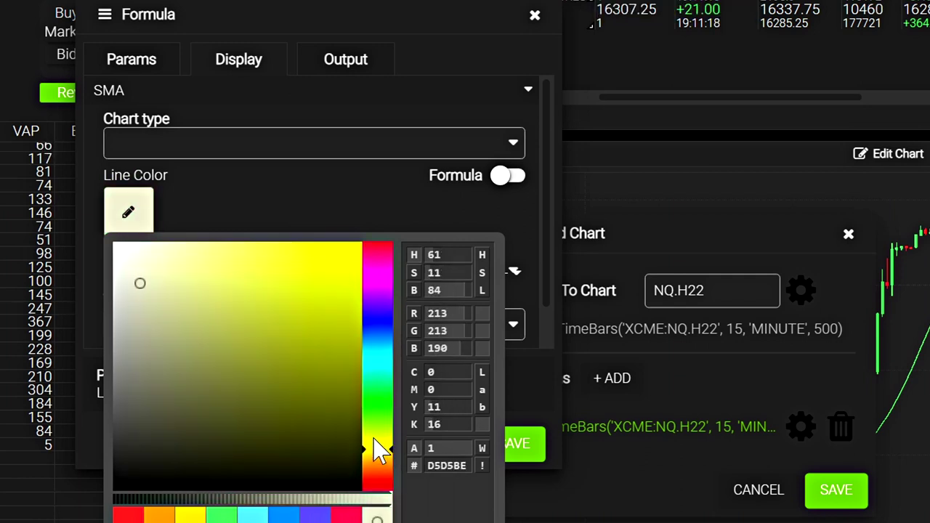
pyautogui.click(270, 225)
pyautogui.scroll(-1, 270, 243)
pyautogui.click(513, 231)
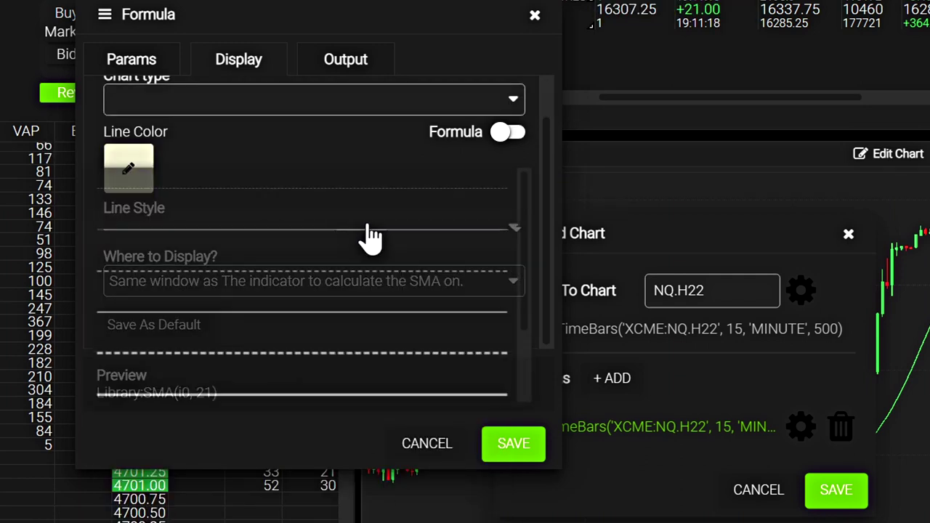
pyautogui.click(371, 245)
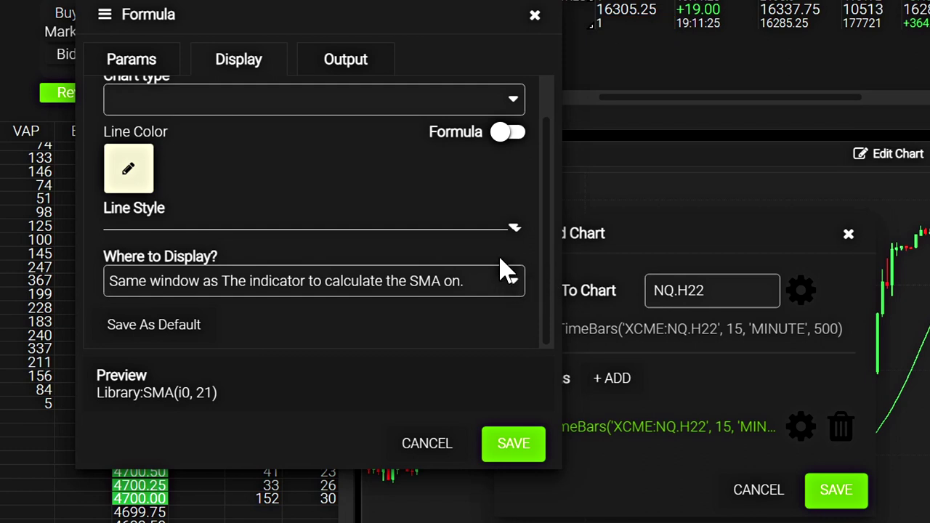
pyautogui.click(510, 443)
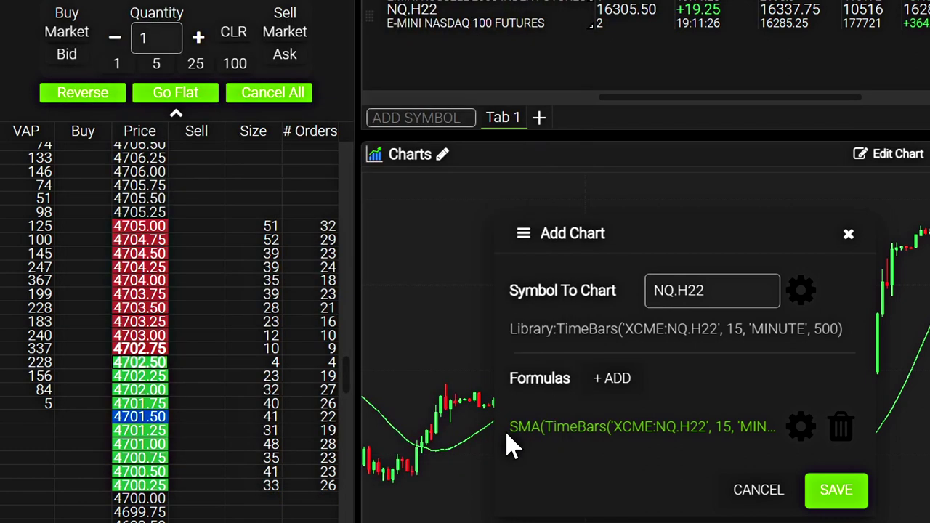
pyautogui.click(836, 488)
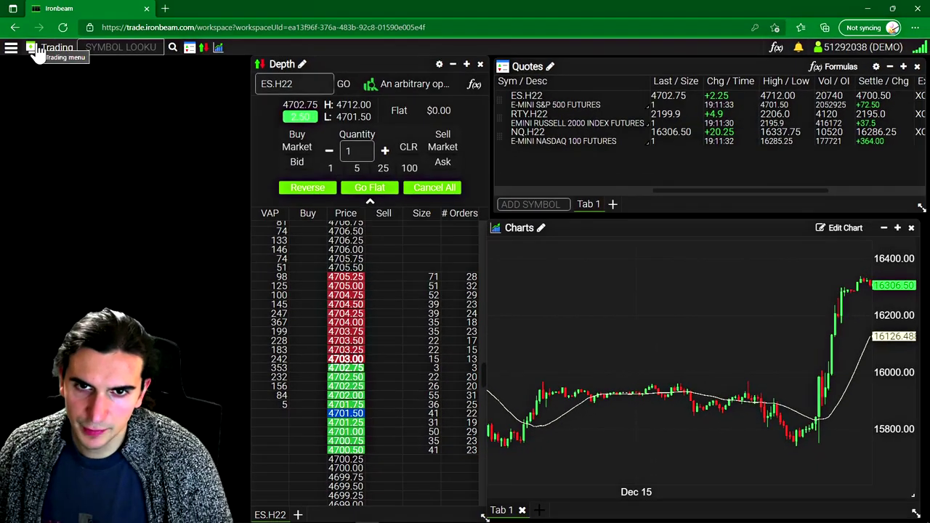
# Step: Widen the Depth panel by dragging its left edge further left
pyautogui.click(32, 50)
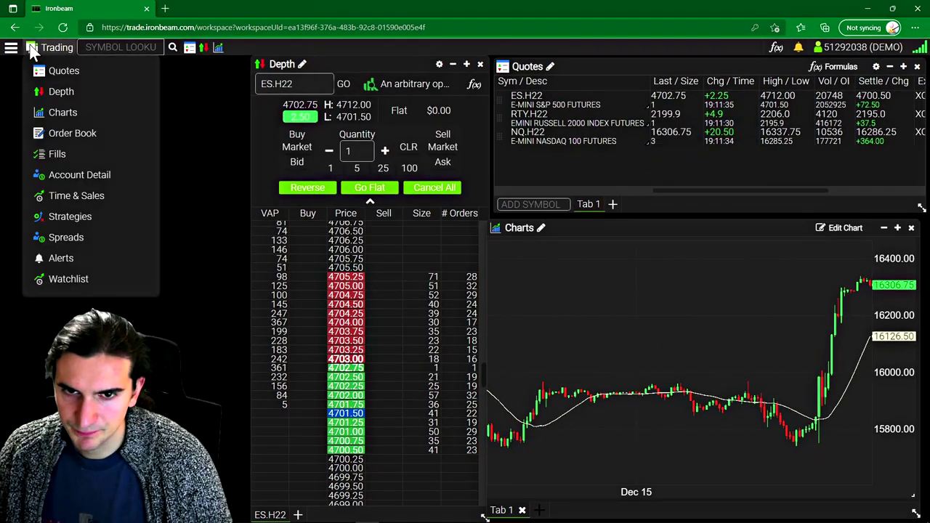
pyautogui.click(209, 166)
pyautogui.moveTo(252, 152); pyautogui.dragTo(257, 121)
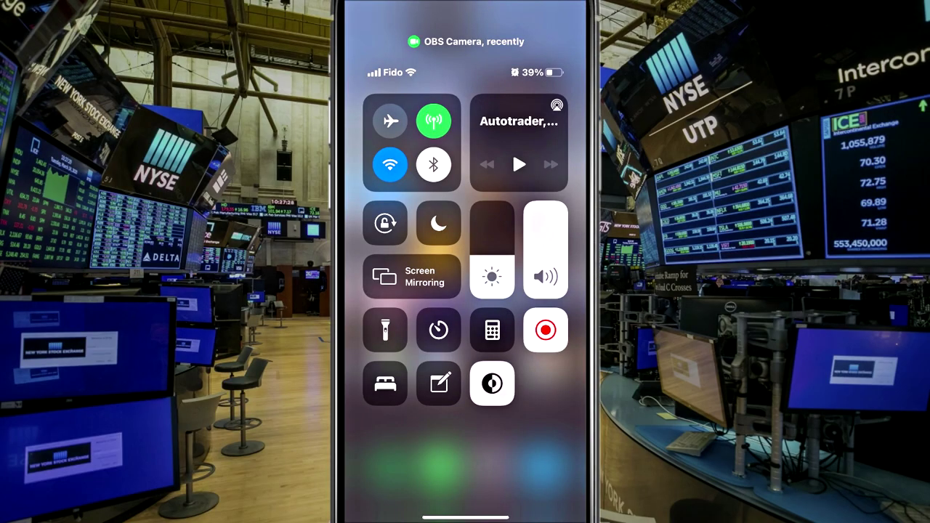
# Step: Launch the Ironbeam app from the iPhone's Business folder
pyautogui.click(436, 65)
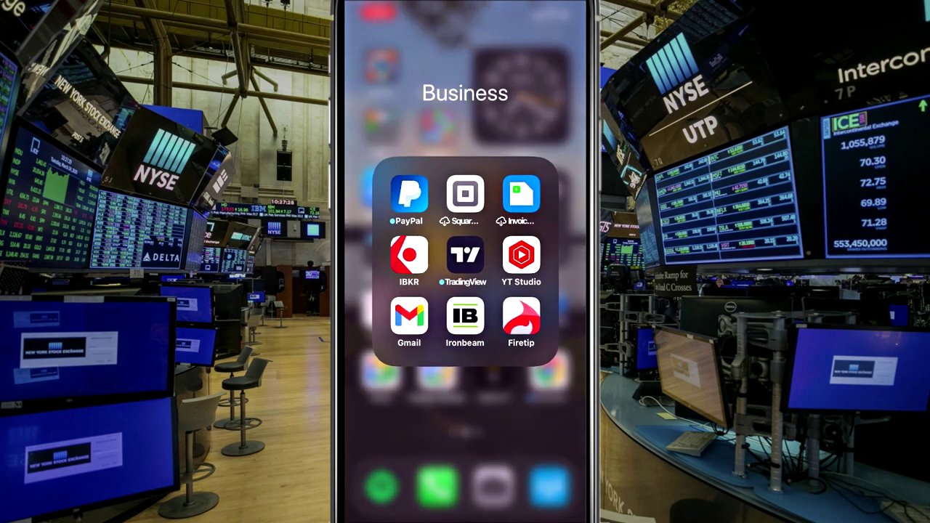
pyautogui.click(465, 316)
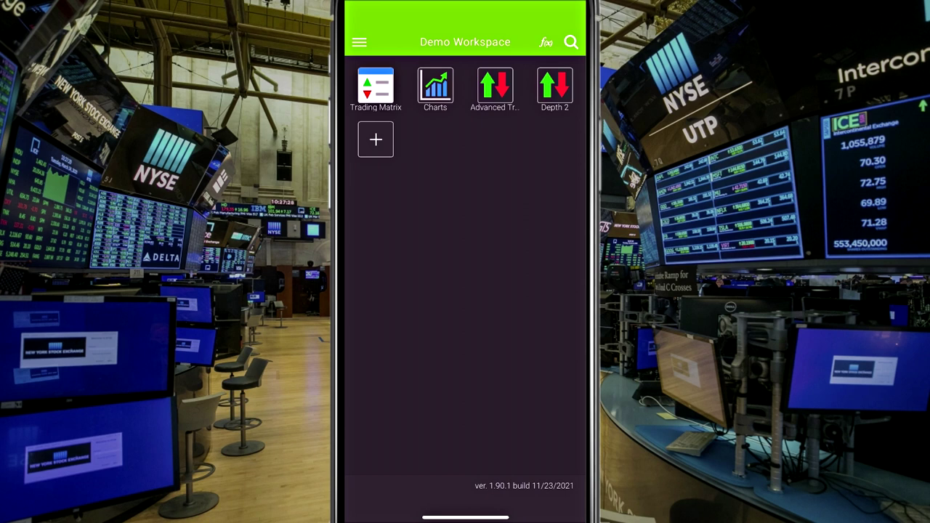
# Step: Browse the Trading Matrix quote table and return to the Demo Workspace
pyautogui.click(375, 85)
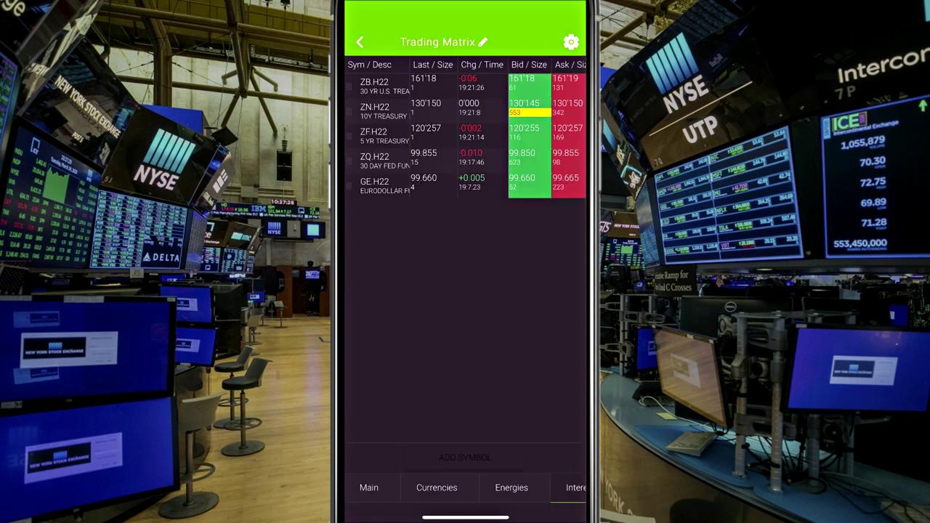
pyautogui.hscroll(3, 498, 129)
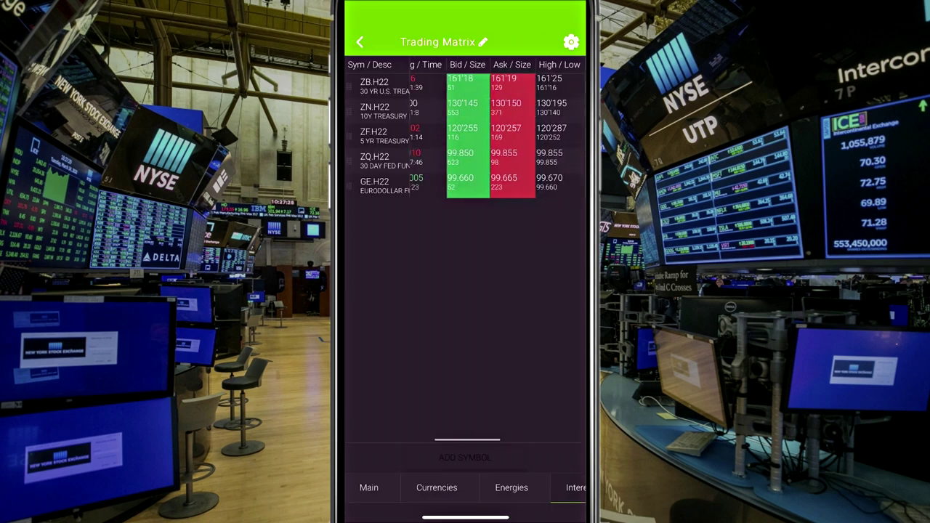
pyautogui.hscroll(-1, 498, 136)
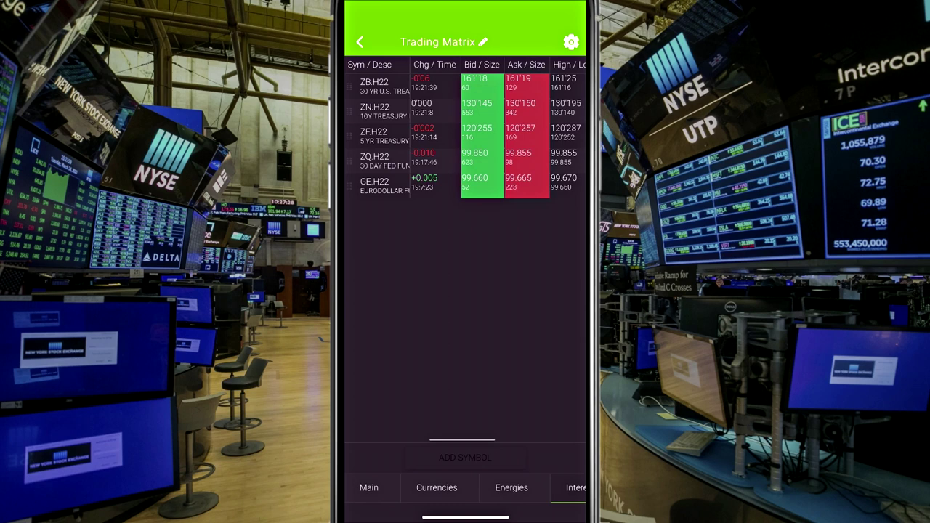
pyautogui.click(359, 43)
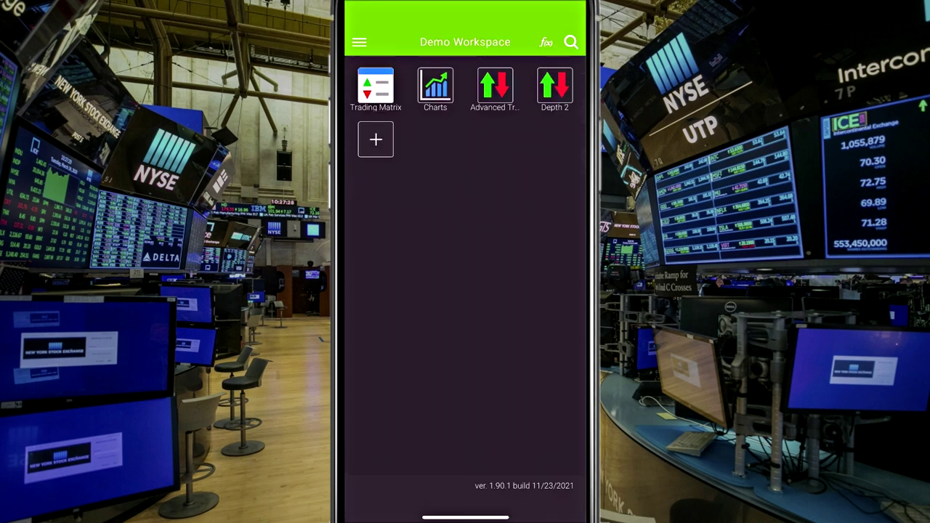
# Step: Open Advanced Trader and scroll the MES.H22 price ladder
pyautogui.click(495, 86)
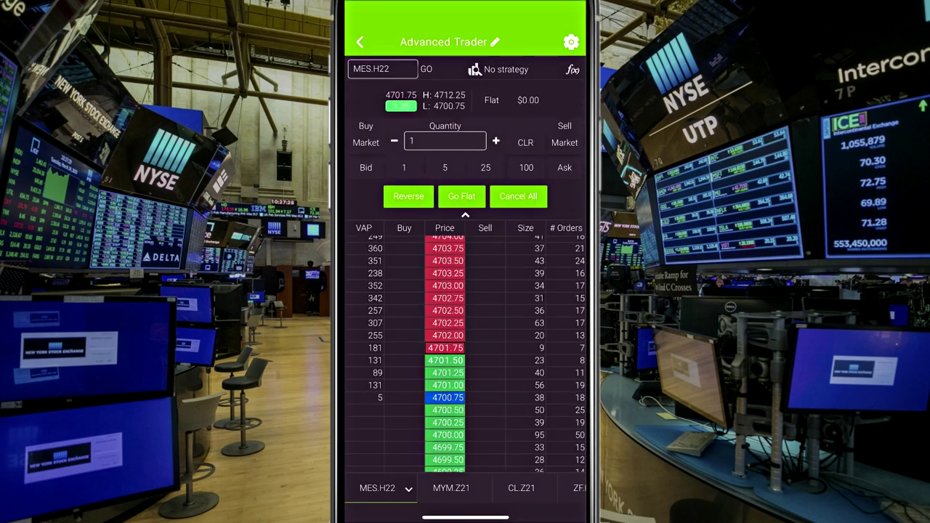
pyautogui.scroll(-1, 469, 355)
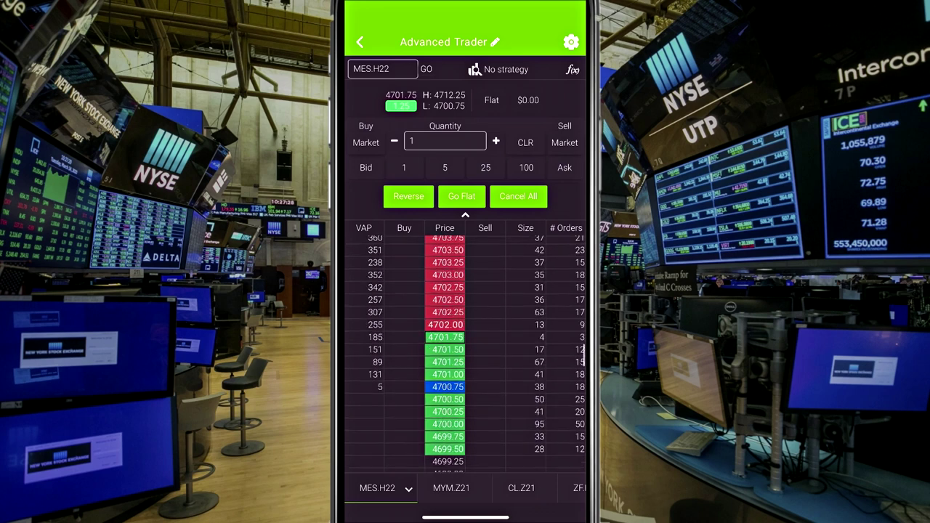
pyautogui.scroll(-2, 465, 354)
# Step: Place a buy 1 MES.H22 limit order at the 4700.50 bid
pyautogui.click(445, 376)
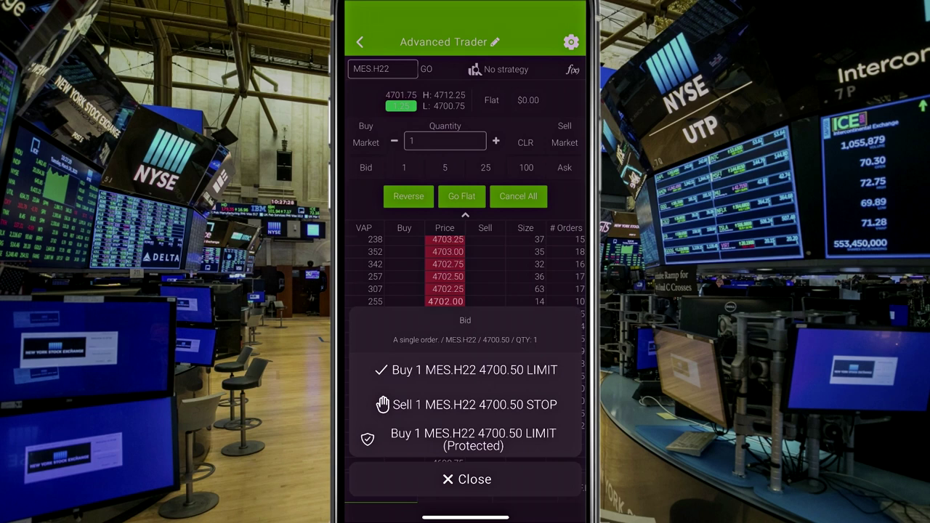
pyautogui.click(474, 369)
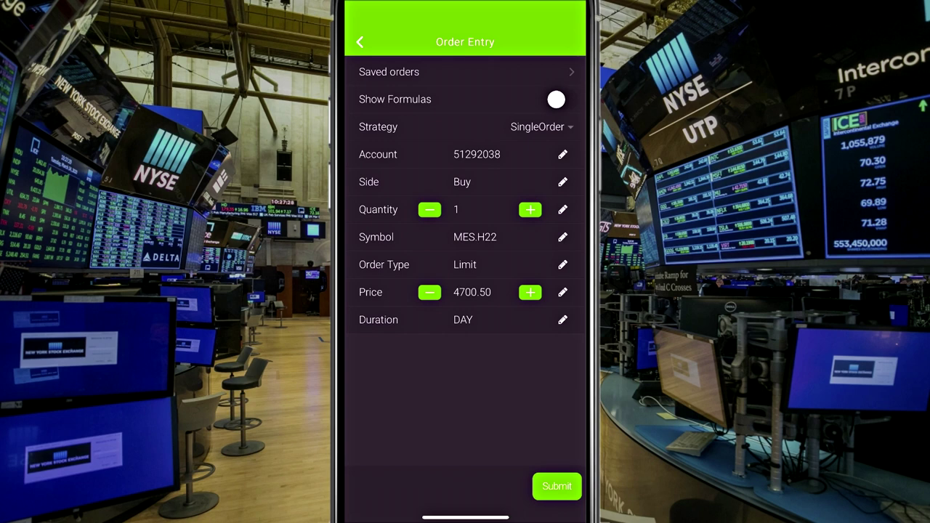
pyautogui.click(557, 486)
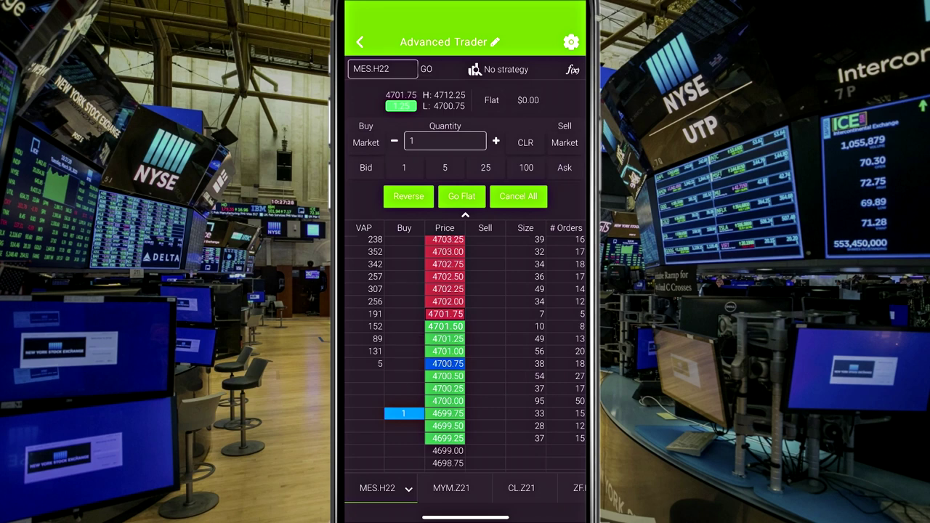
# Step: Move the buy order up to 4701.25, then cancel it
pyautogui.moveTo(404, 413); pyautogui.dragTo(403, 339)
pyautogui.click(404, 339)
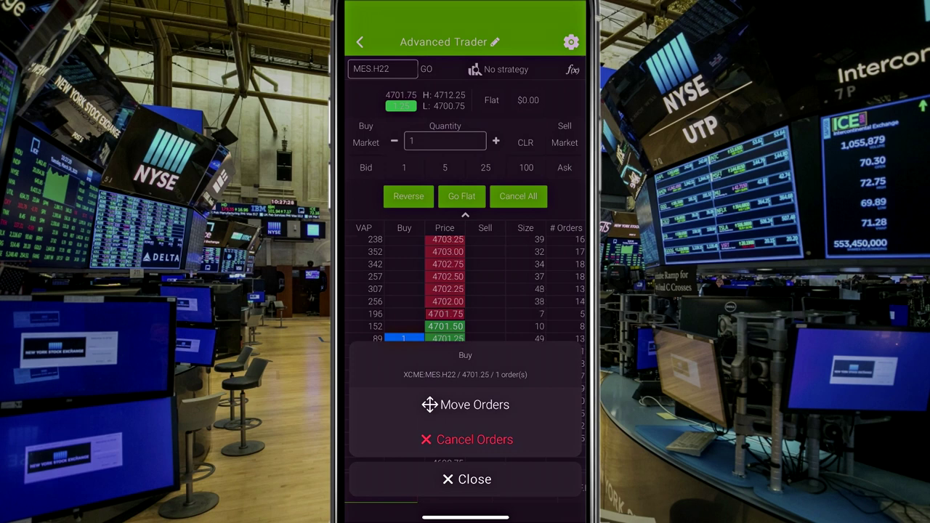
pyautogui.click(467, 439)
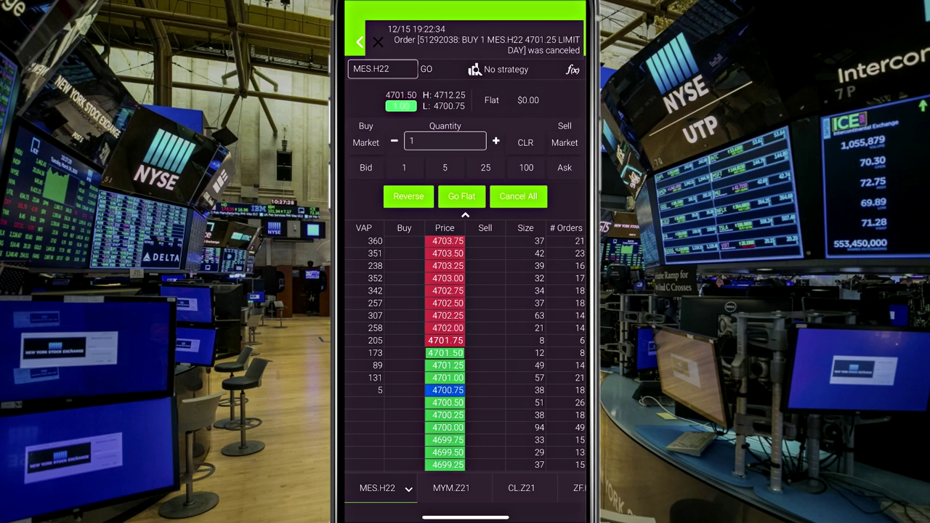
pyautogui.scroll(2, 465, 354)
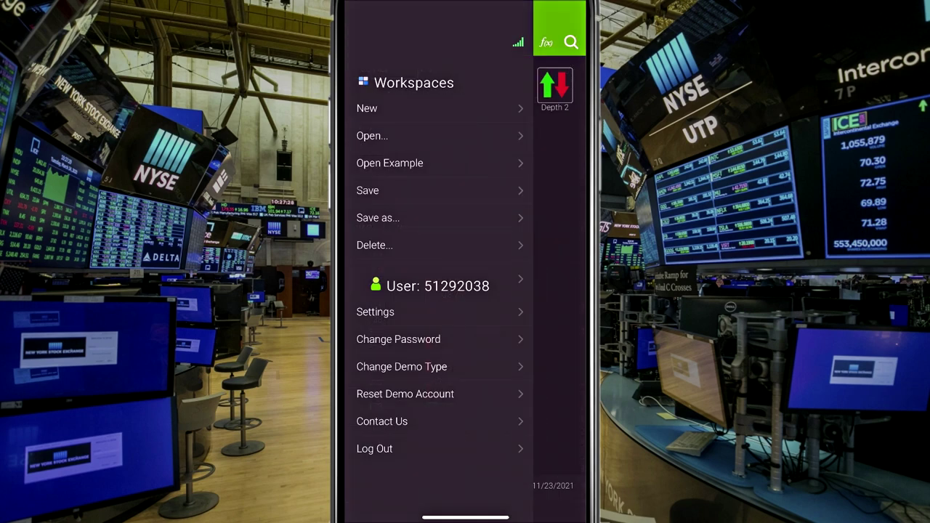
# Step: Open the saved 'chart' workspace and its NQ.H22 candlestick chart
pyautogui.click(375, 312)
pyautogui.click(372, 135)
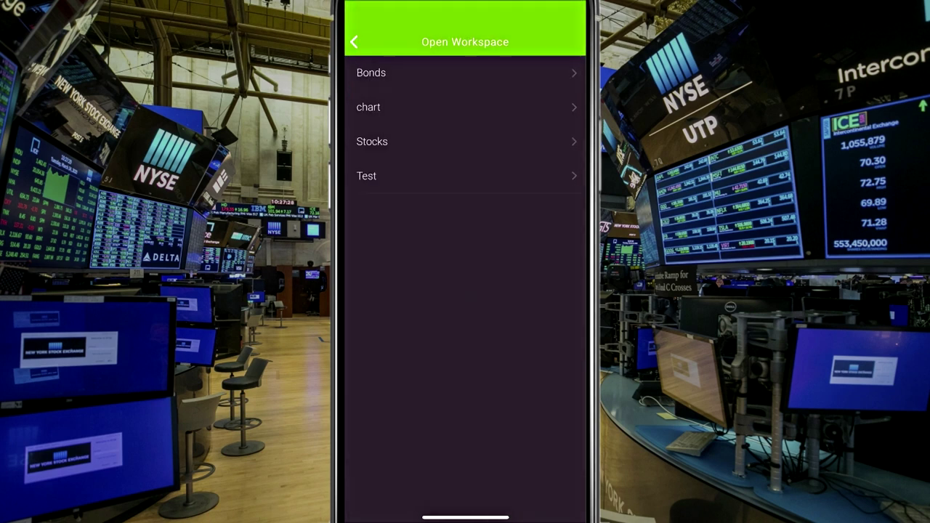
pyautogui.click(368, 107)
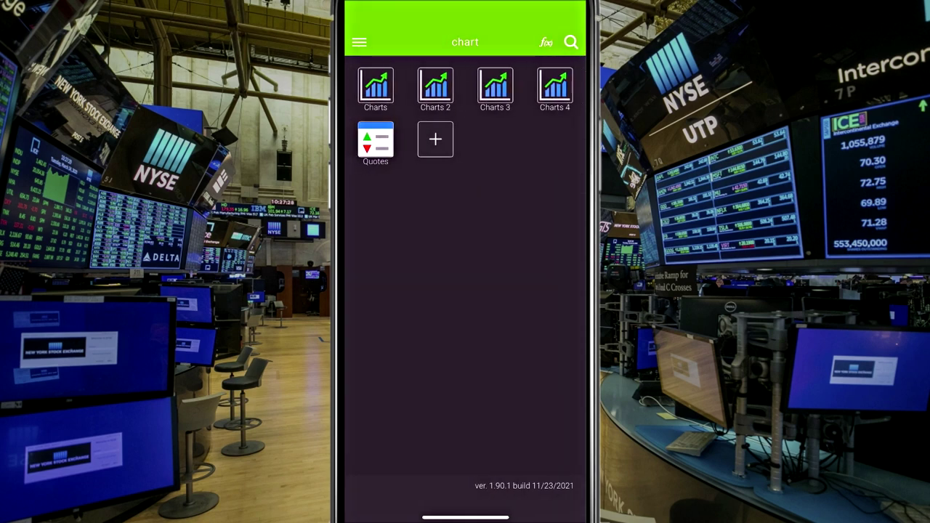
pyautogui.click(375, 87)
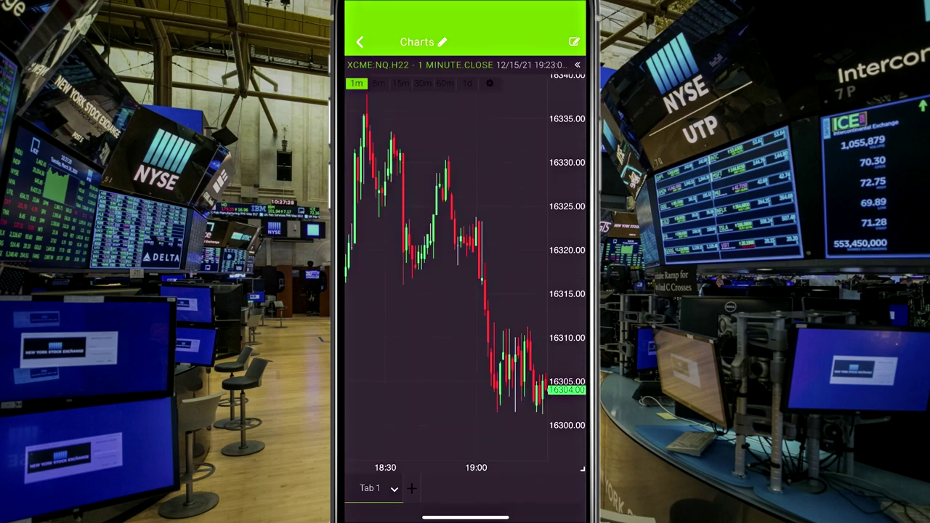
# Step: Cycle the NQ.H22 chart through daily and 30-minute to 15-minute candles, then open the workspace menu
pyautogui.moveTo(465, 290)
pyautogui.mouseDown()
pyautogui.moveTo(501, 291)
pyautogui.moveTo(425, 290)
pyautogui.moveTo(455, 290)
pyautogui.mouseUp()
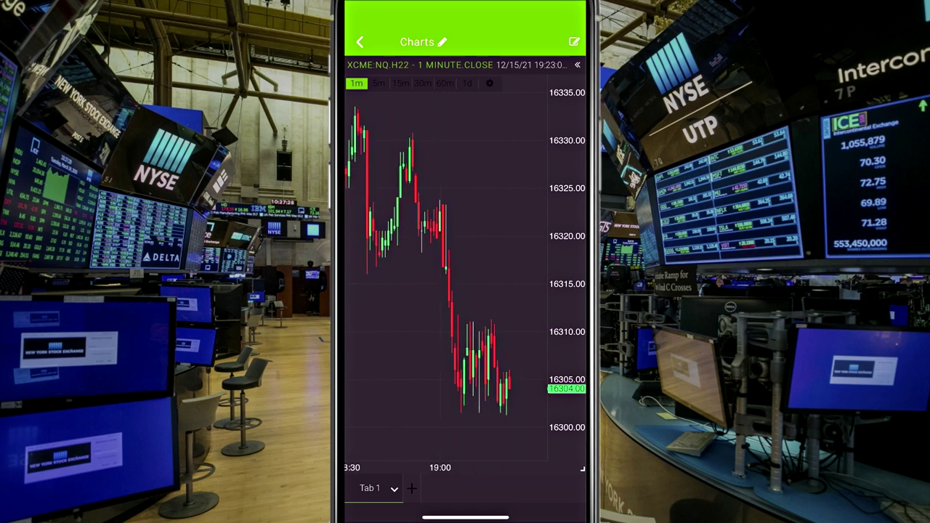
pyautogui.click(468, 83)
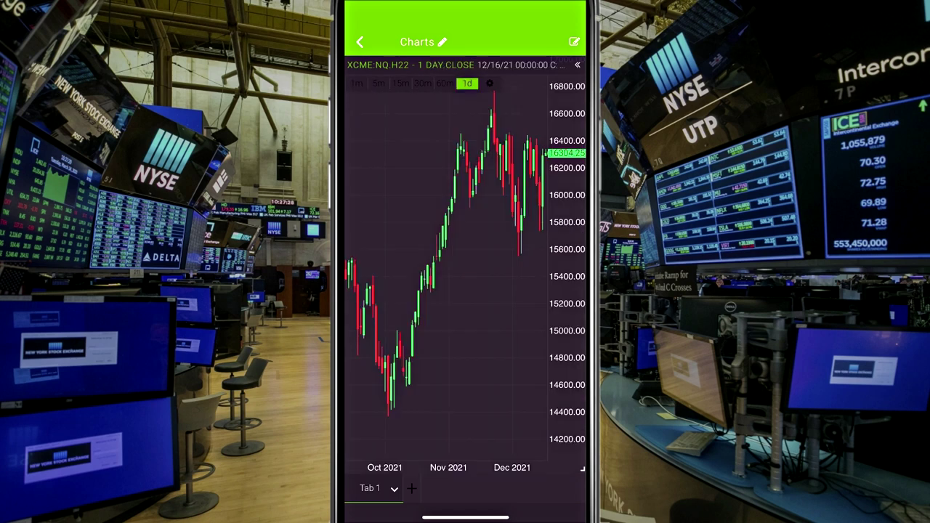
pyautogui.moveTo(494, 291); pyautogui.dragTo(454, 291)
pyautogui.click(422, 83)
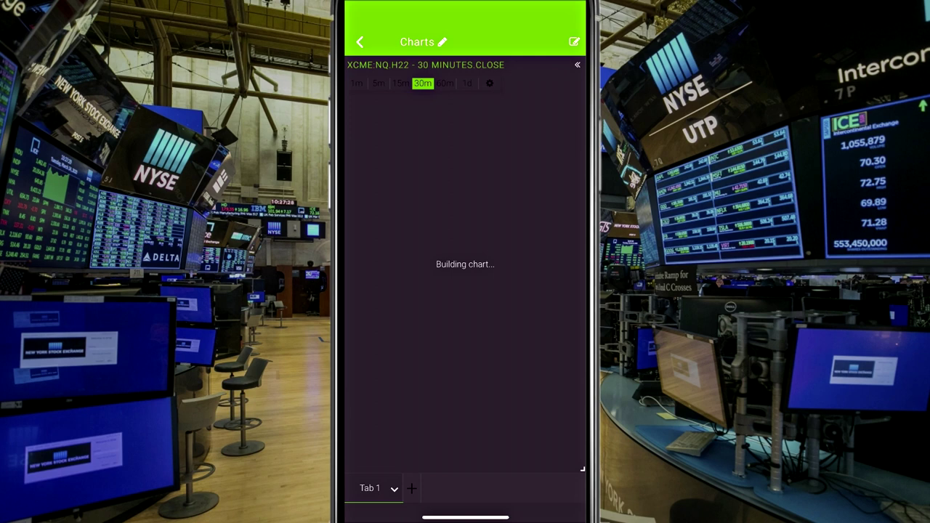
pyautogui.moveTo(472, 291)
pyautogui.mouseDown()
pyautogui.moveTo(425, 290)
pyautogui.moveTo(458, 291)
pyautogui.mouseUp()
pyautogui.click(400, 83)
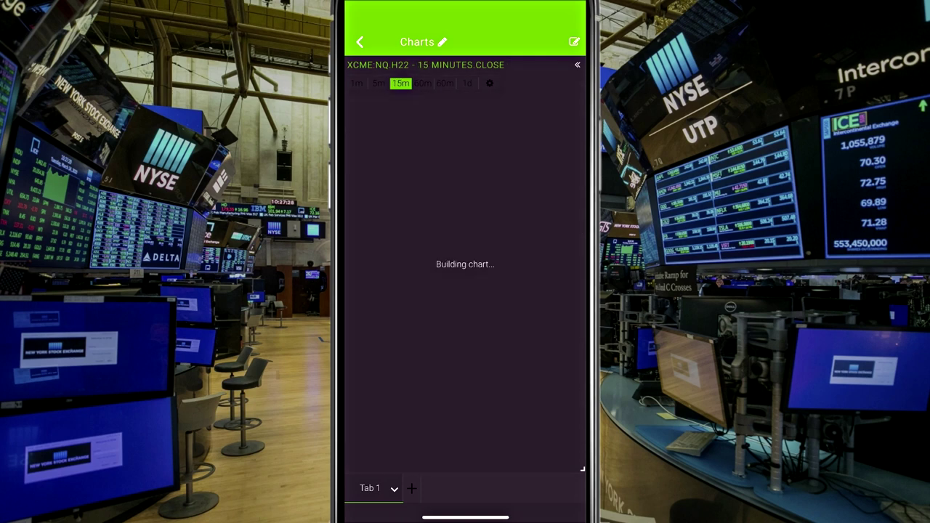
pyautogui.moveTo(472, 291); pyautogui.dragTo(431, 290)
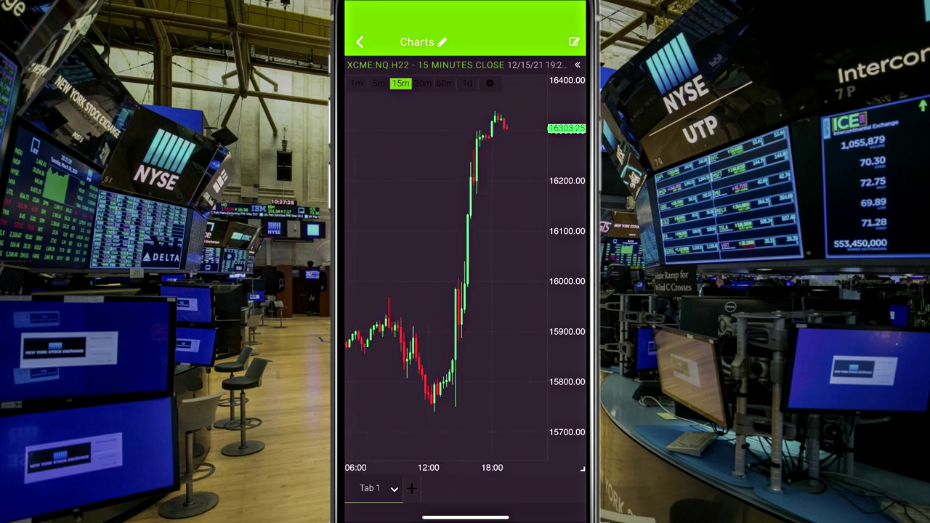
pyautogui.click(359, 41)
pyautogui.click(359, 42)
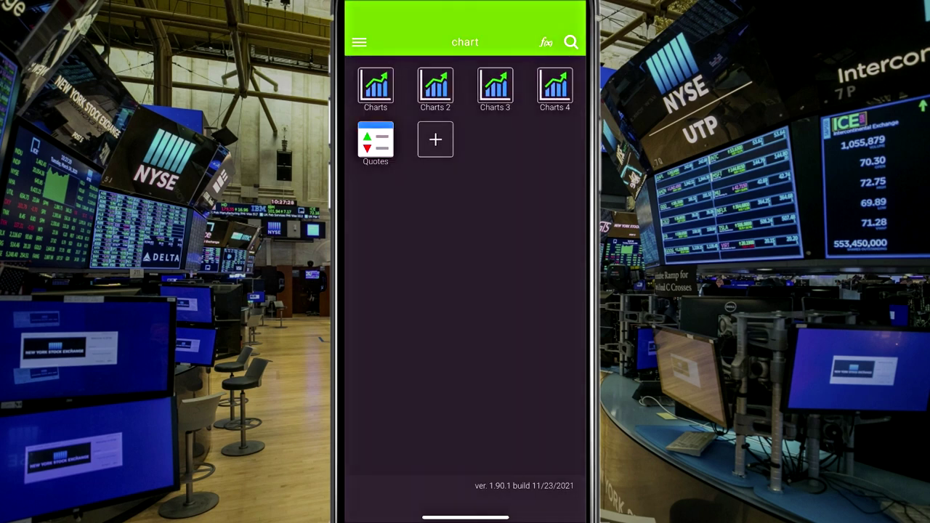
# Step: Toggle the workspace and account menu, then view the app settings and return home
pyautogui.click(359, 41)
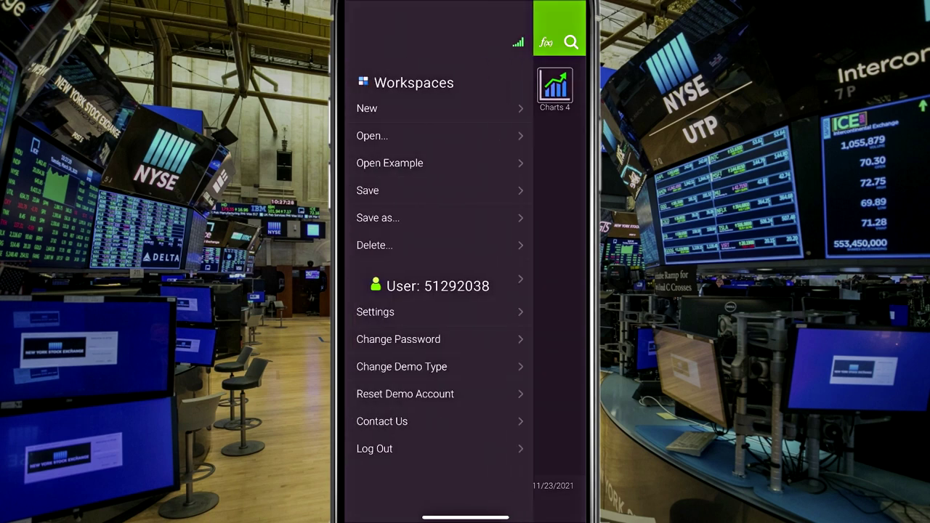
pyautogui.click(560, 218)
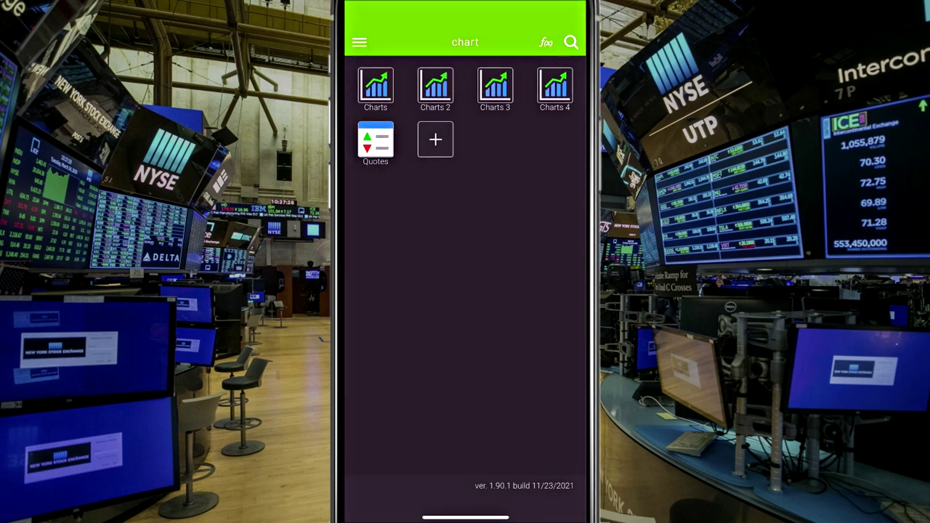
pyautogui.click(359, 41)
pyautogui.click(375, 311)
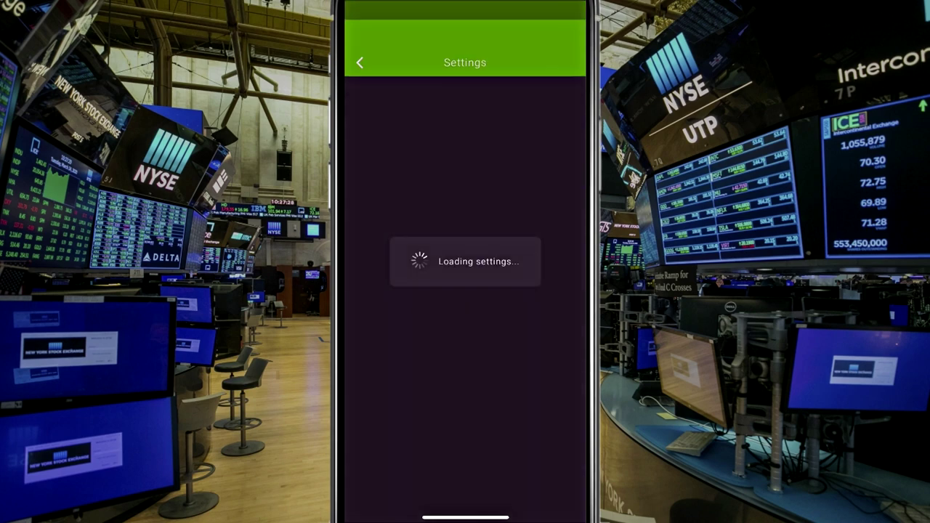
pyautogui.click(359, 42)
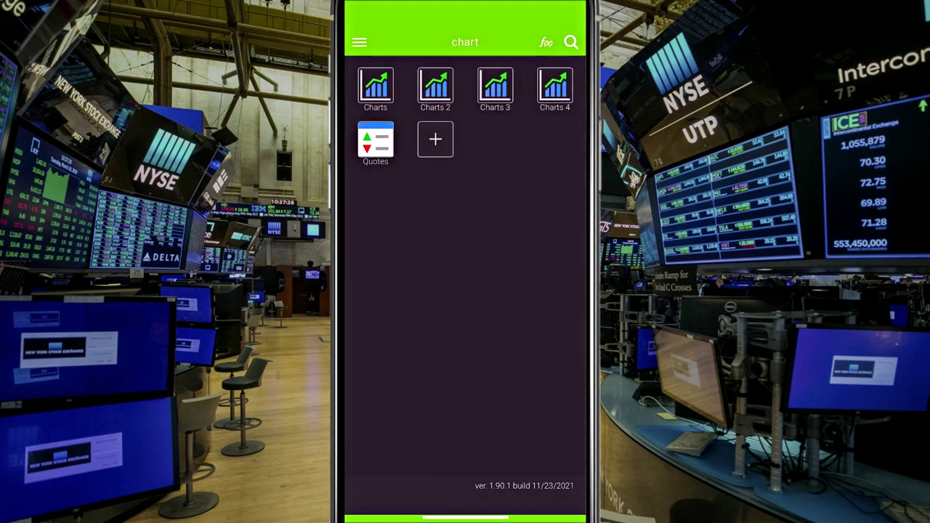
# Step: Load the Stocks workspace and scroll through the YM.H22 depth ladder
pyautogui.click(359, 41)
pyautogui.click(373, 141)
pyautogui.click(375, 86)
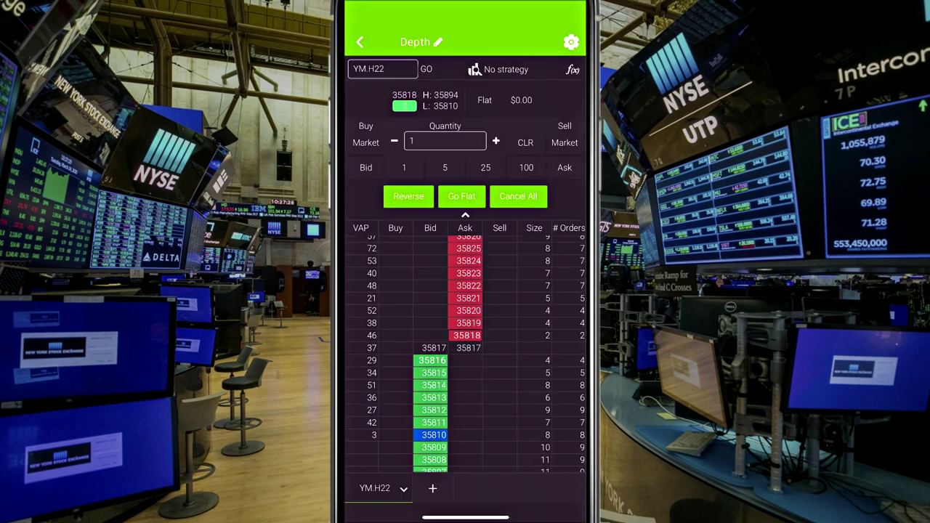
pyautogui.scroll(-10, 465, 356)
pyautogui.scroll(15, 465, 356)
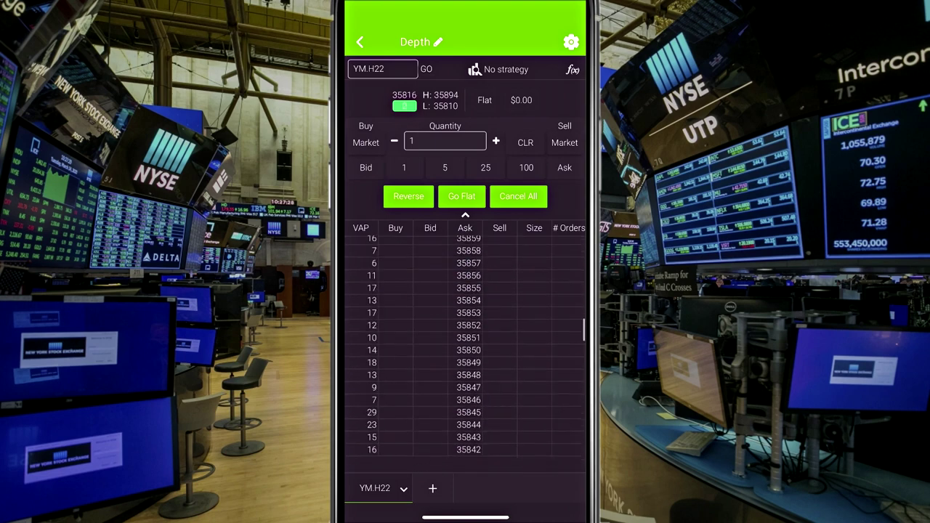
pyautogui.scroll(-5, 465, 356)
pyautogui.scroll(-2, 465, 356)
pyautogui.scroll(3, 465, 356)
pyautogui.scroll(-8, 465, 356)
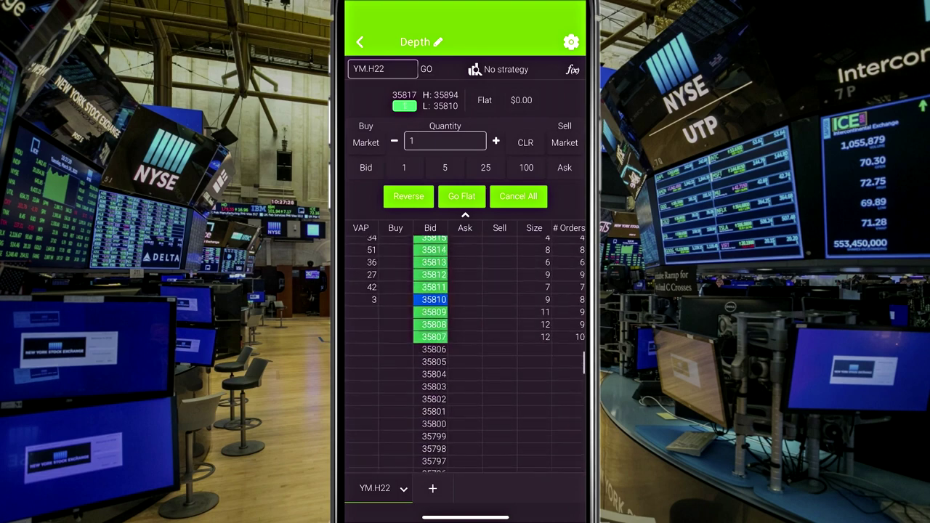
pyautogui.scroll(2, 465, 356)
# Step: Check the depth ladder's column settings, close them, and go back to the Stocks home
pyautogui.click(571, 41)
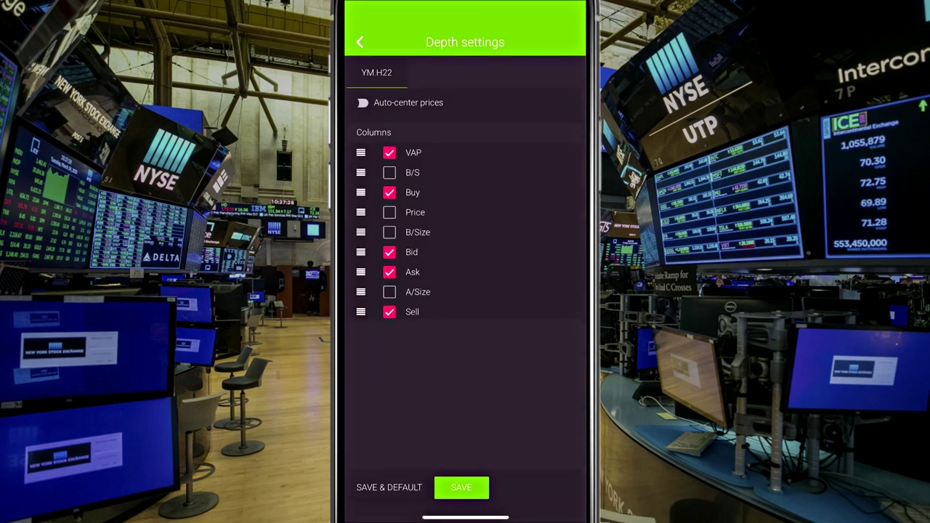
pyautogui.click(462, 488)
pyautogui.click(358, 40)
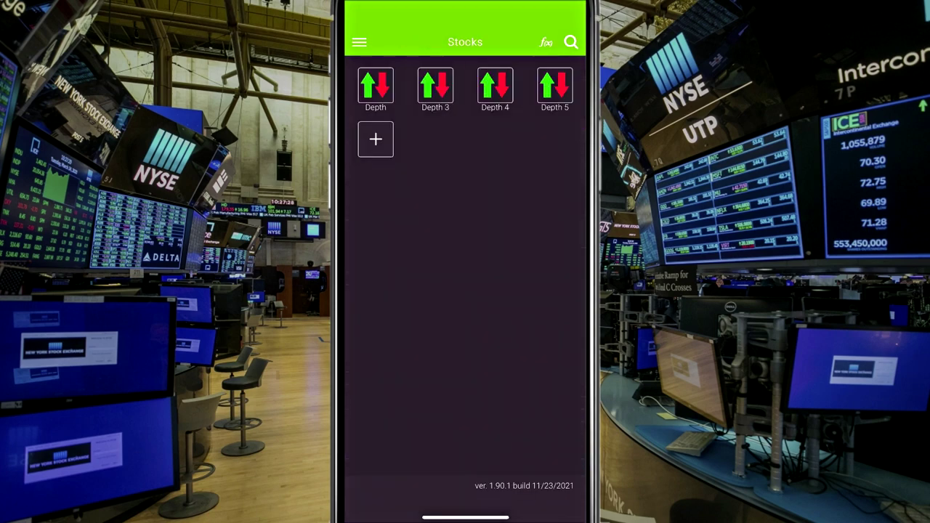
# Step: Review the app settings again, then reopen the workspace and account menu
pyautogui.click(358, 41)
pyautogui.click(375, 312)
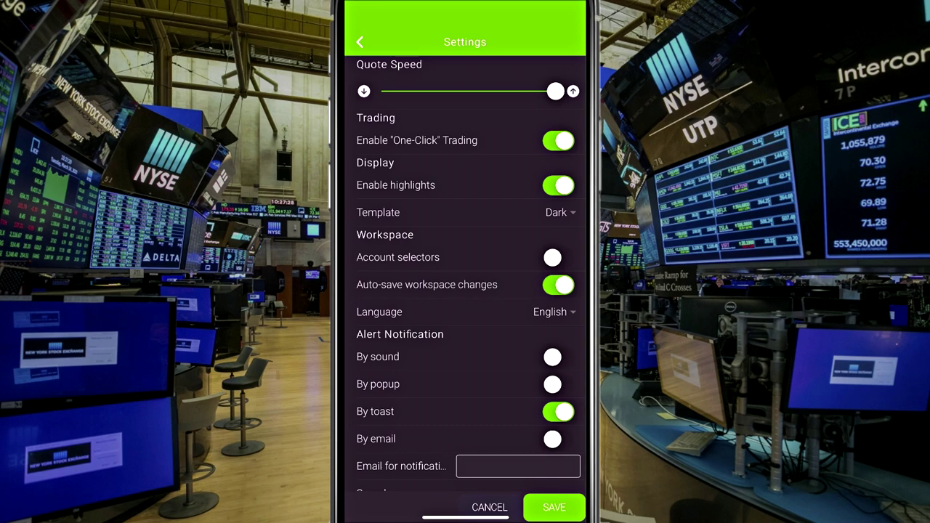
pyautogui.click(489, 507)
pyautogui.click(359, 41)
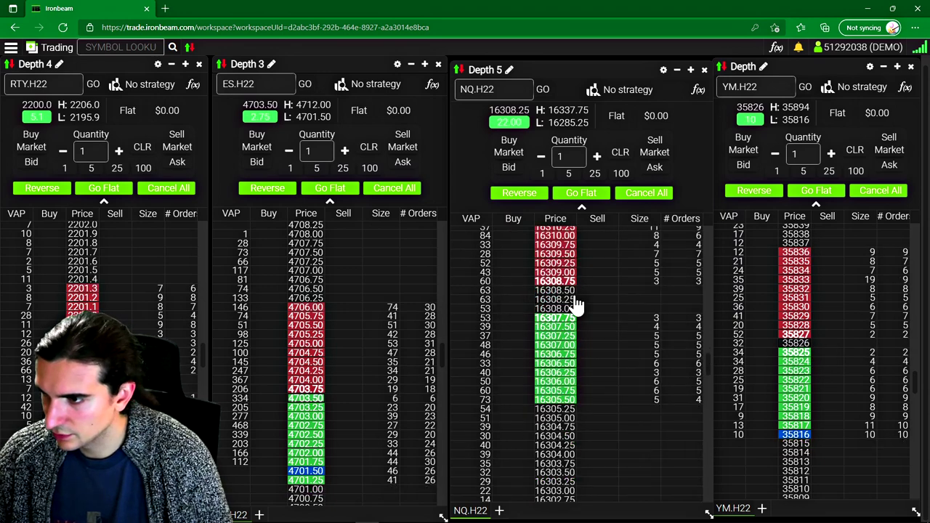
# Step: Open the column settings for the NQ.H22 Depth 5 ladder
pyautogui.scroll(3, 574, 306)
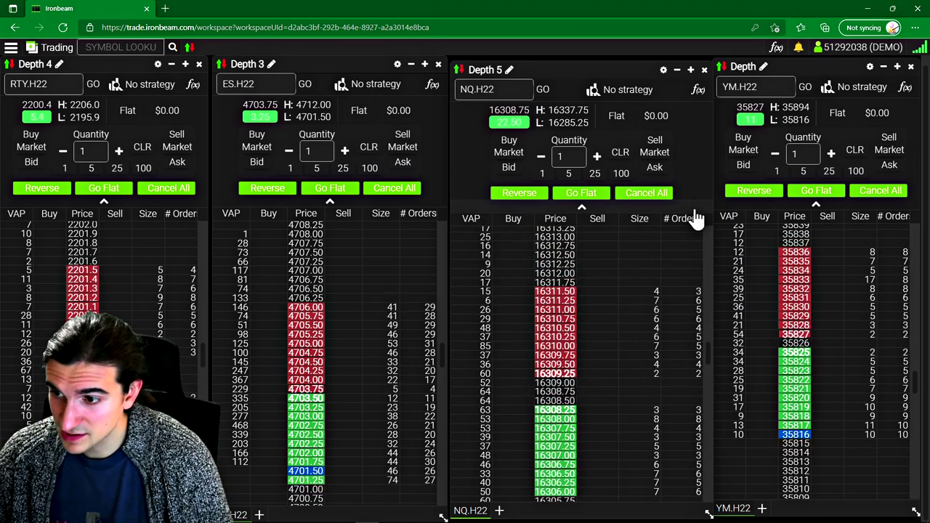
pyautogui.click(663, 71)
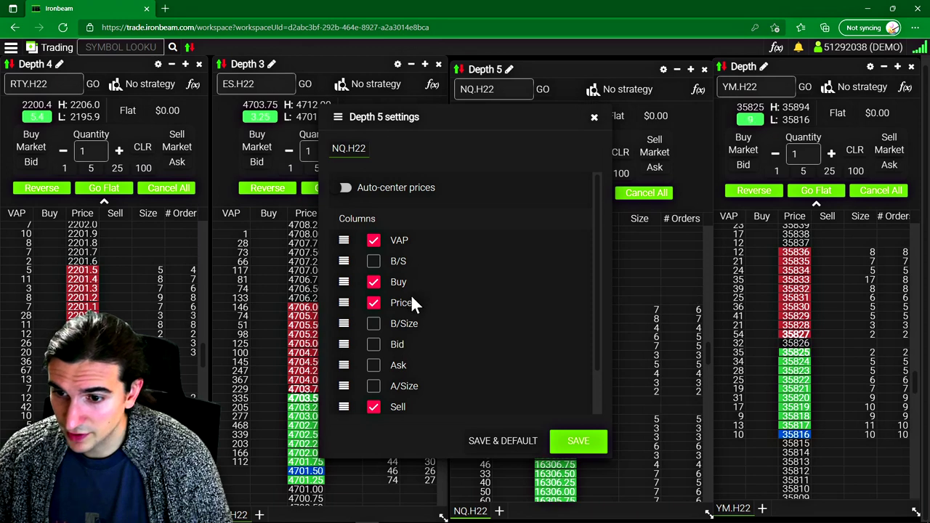
# Step: Review the Depth 5 column list and close it with columns unchanged
pyautogui.scroll(2, 379, 360)
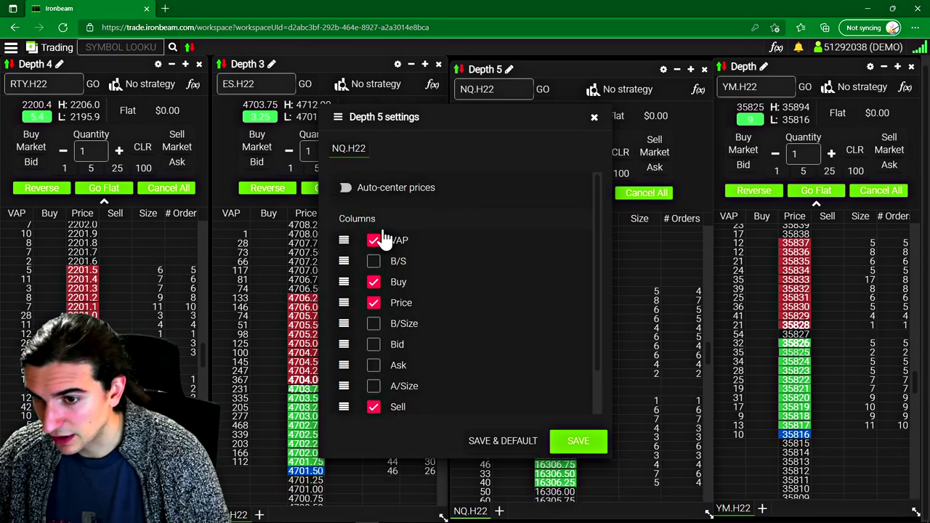
pyautogui.scroll(-2, 458, 310)
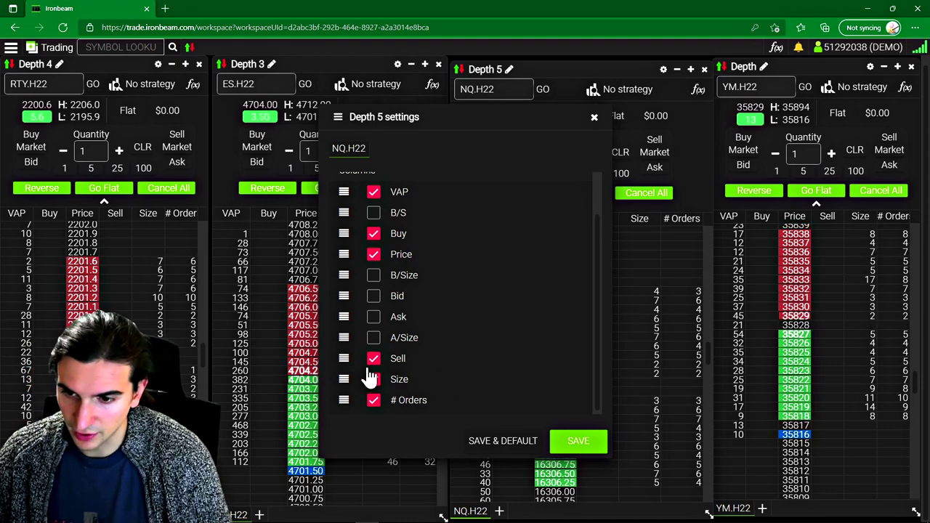
pyautogui.click(593, 117)
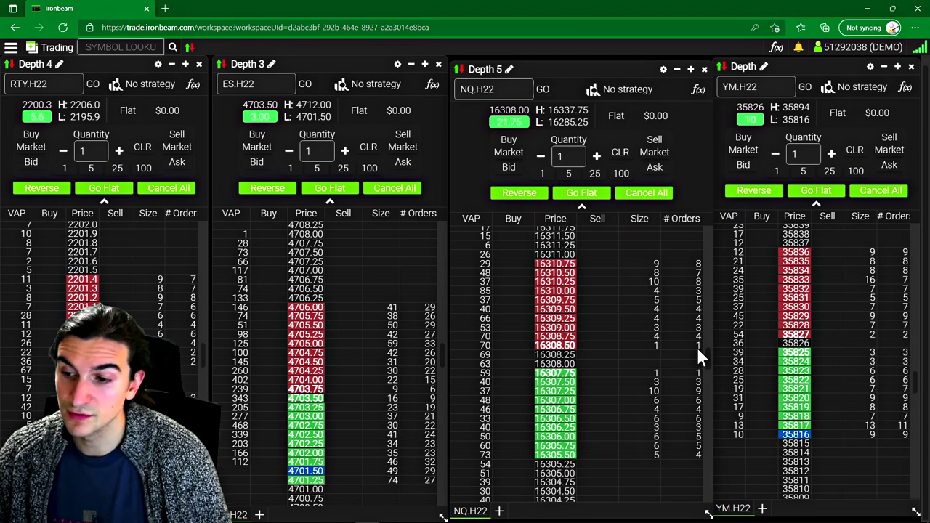
# Step: Fill a 1-lot NQ.H22 buy by dragging the limit from 16307.75 to 16309.25, flatten, and collapse order entry
pyautogui.click(553, 282)
pyautogui.click(513, 373)
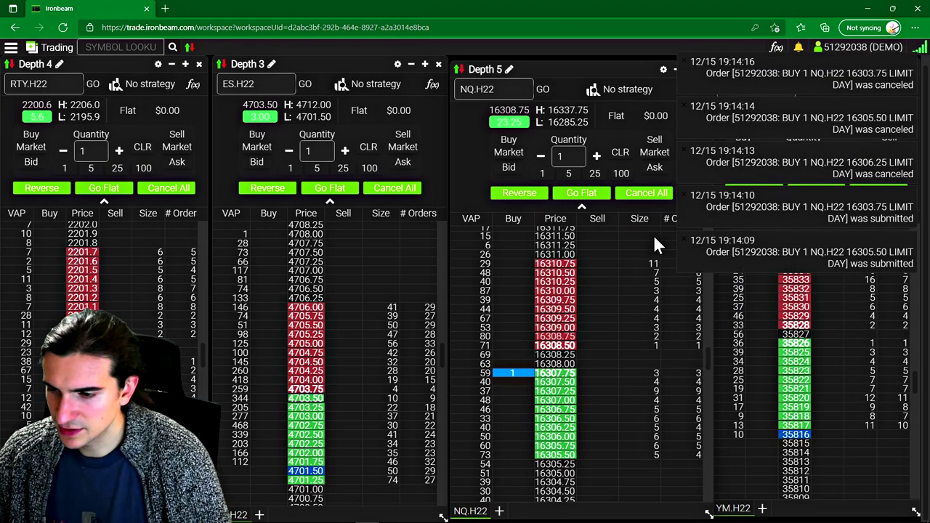
pyautogui.moveTo(513, 373); pyautogui.dragTo(511, 320)
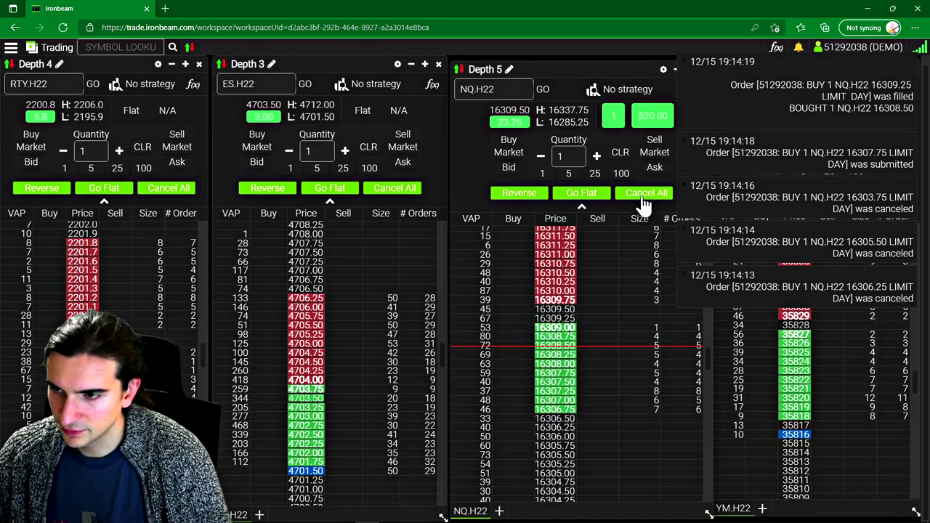
pyautogui.click(583, 193)
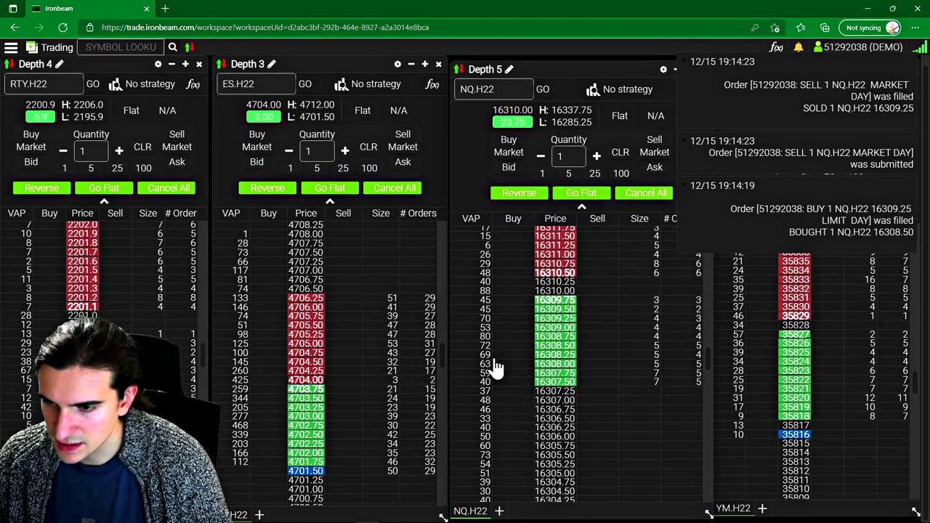
pyautogui.click(603, 207)
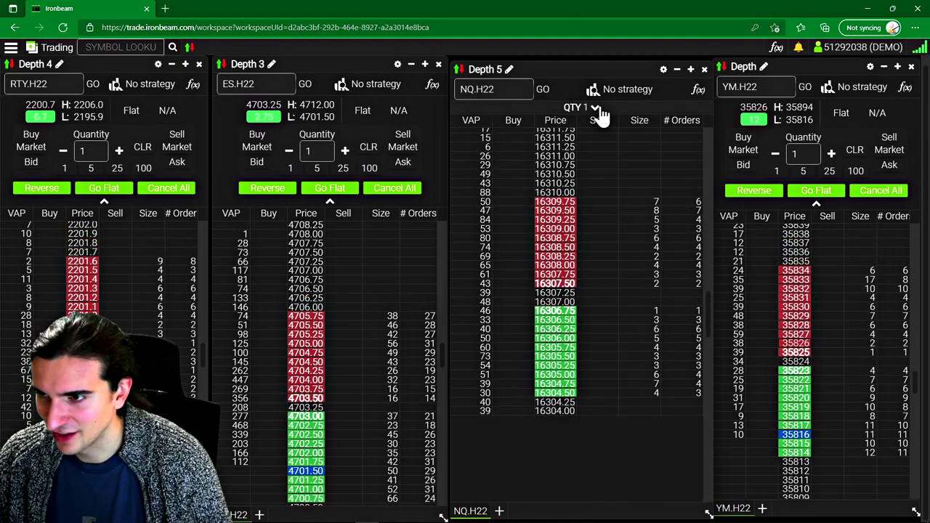
# Step: Shift the NQ panel slightly and collapse the ES.H22 Depth 3 order-entry controls
pyautogui.scroll(-5, 537, 240)
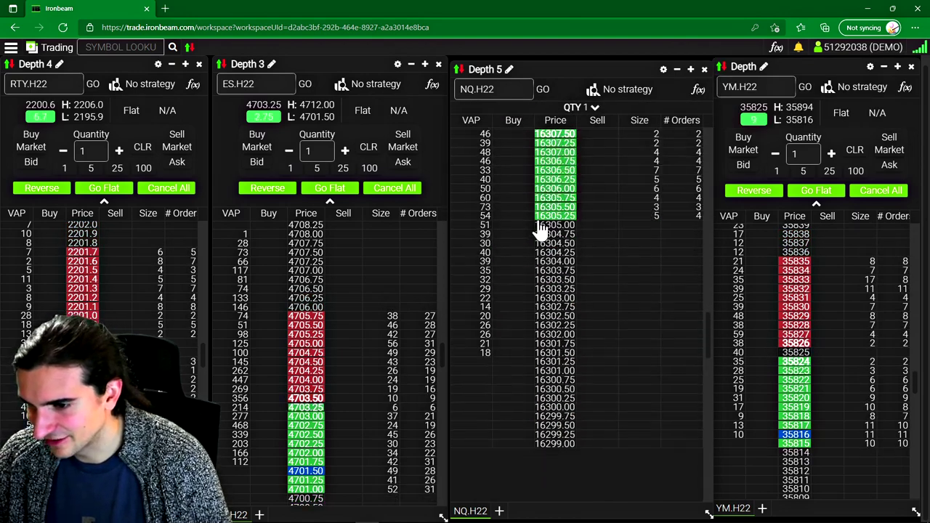
pyautogui.scroll(3, 537, 228)
pyautogui.scroll(3, 480, 267)
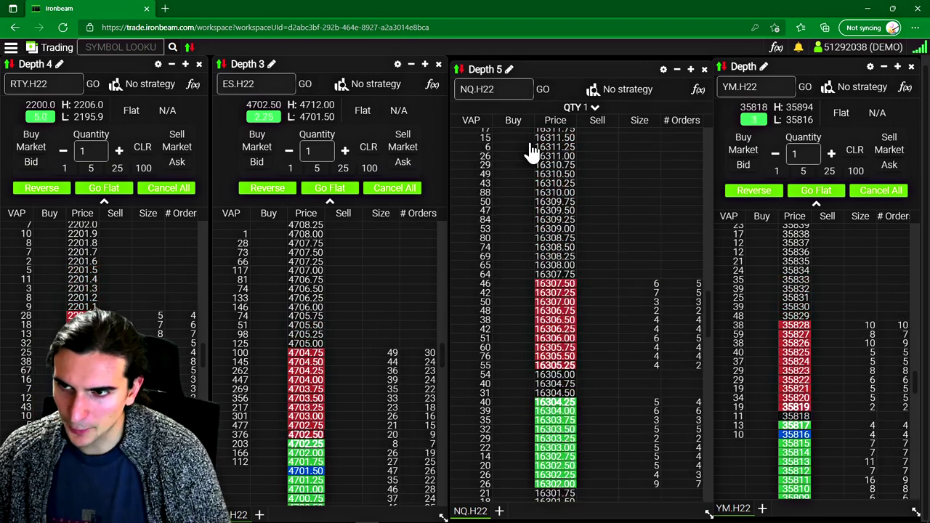
pyautogui.moveTo(549, 63); pyautogui.dragTo(552, 60)
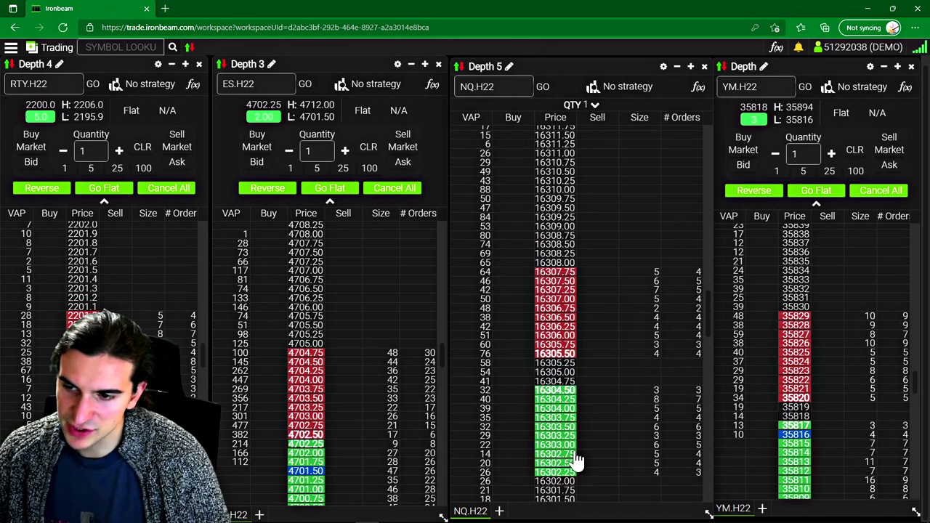
pyautogui.click(329, 201)
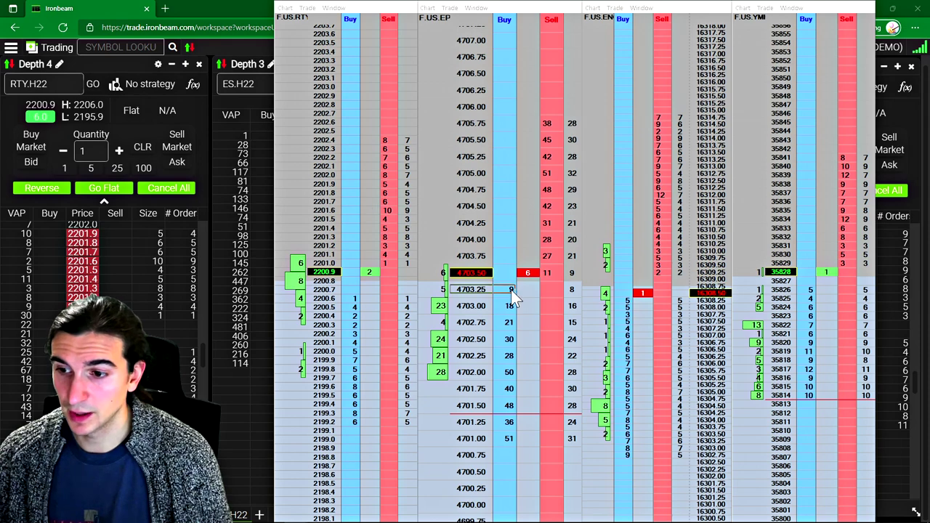
# Step: Auto-scale the Sierra Chart ES ChartDOM around the current price 4704.00
pyautogui.rightClick(457, 211)
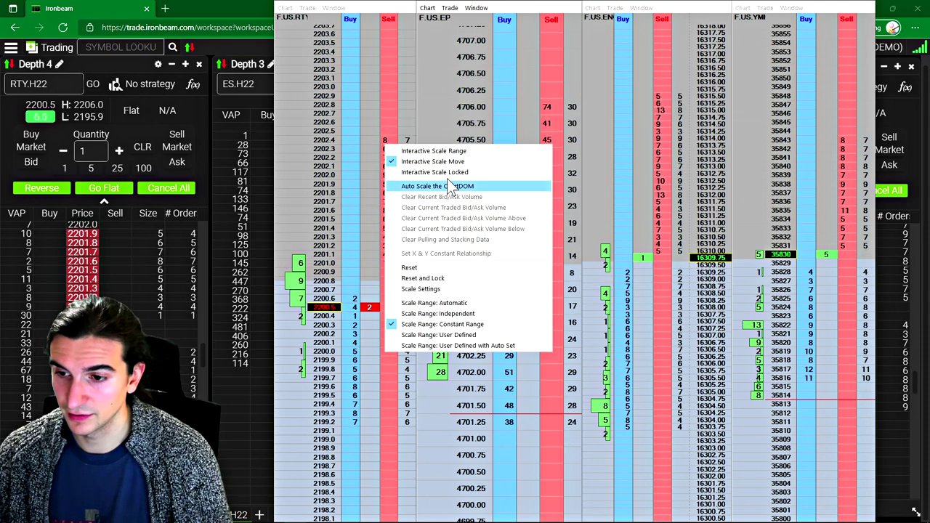
pyautogui.click(443, 157)
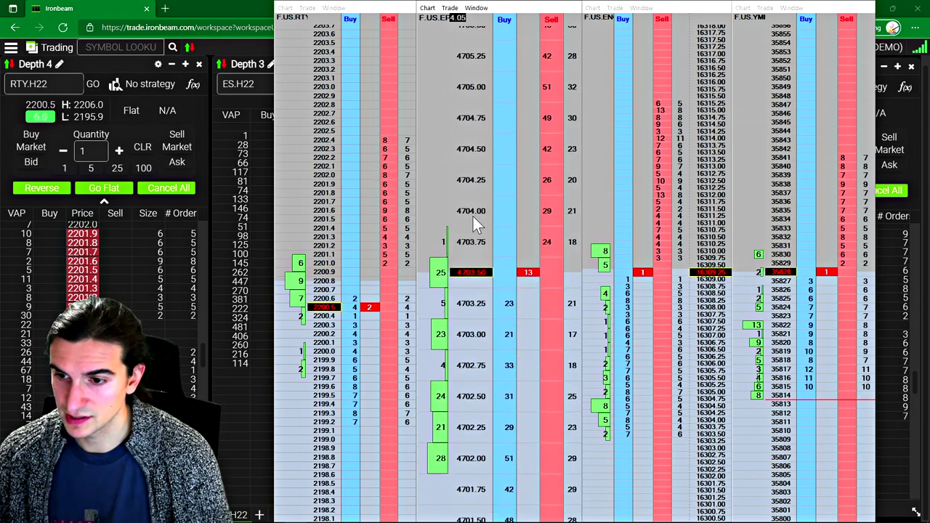
pyautogui.rightClick(462, 207)
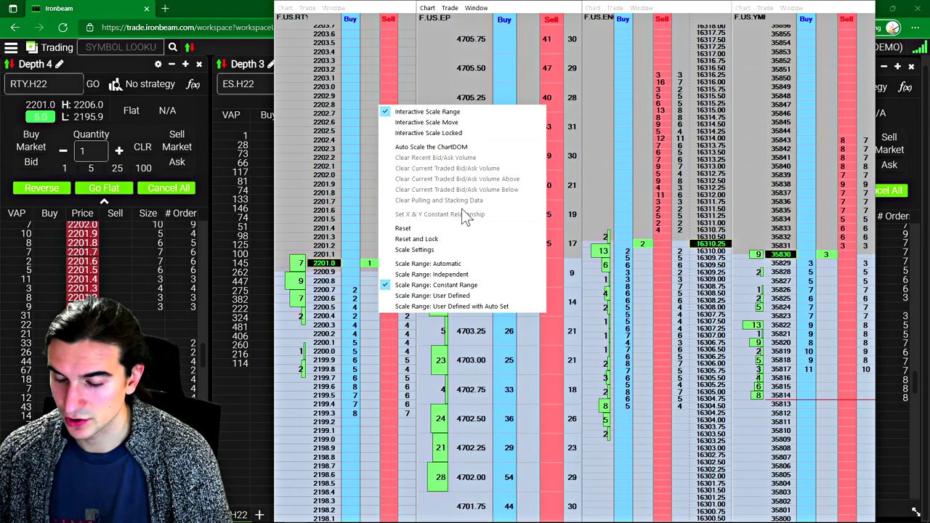
pyautogui.click(420, 119)
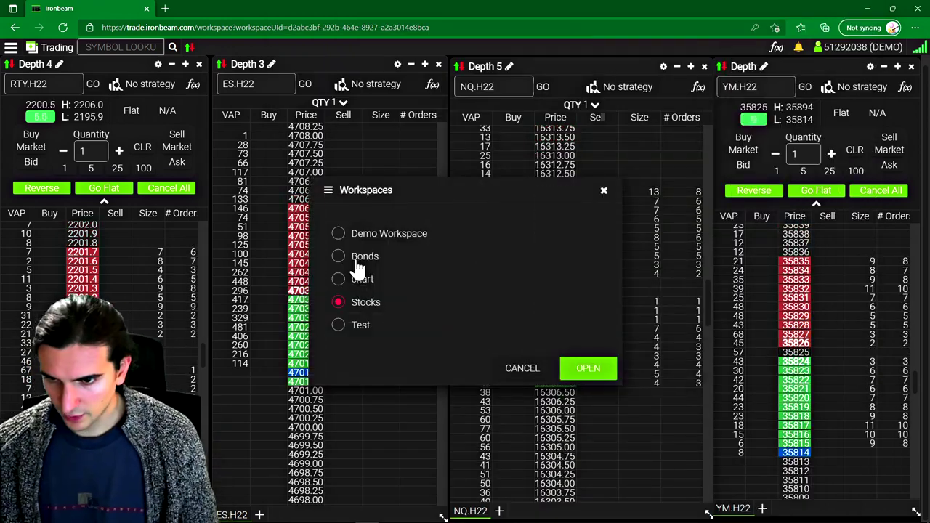
# Step: Load the Bonds workspace, log in to Ironbeam in a new tab, and return to the first tab
pyautogui.click(357, 263)
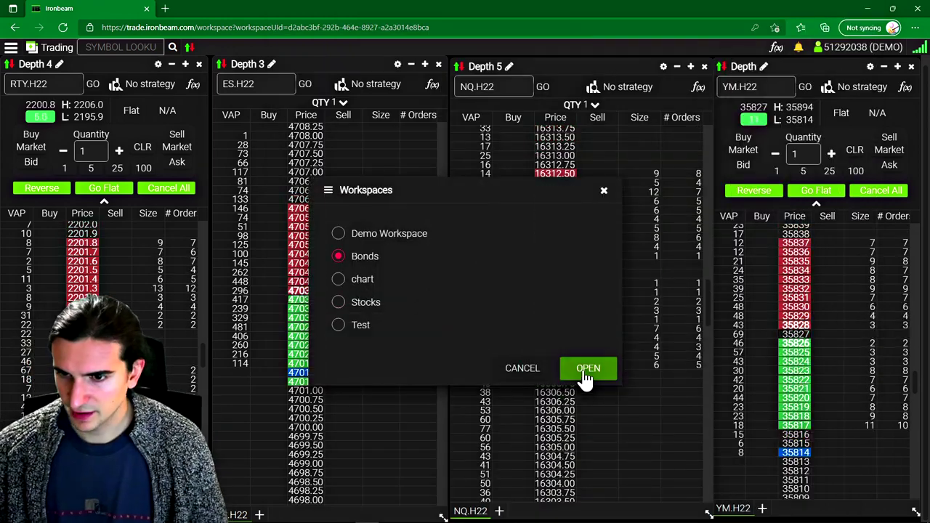
pyautogui.click(588, 374)
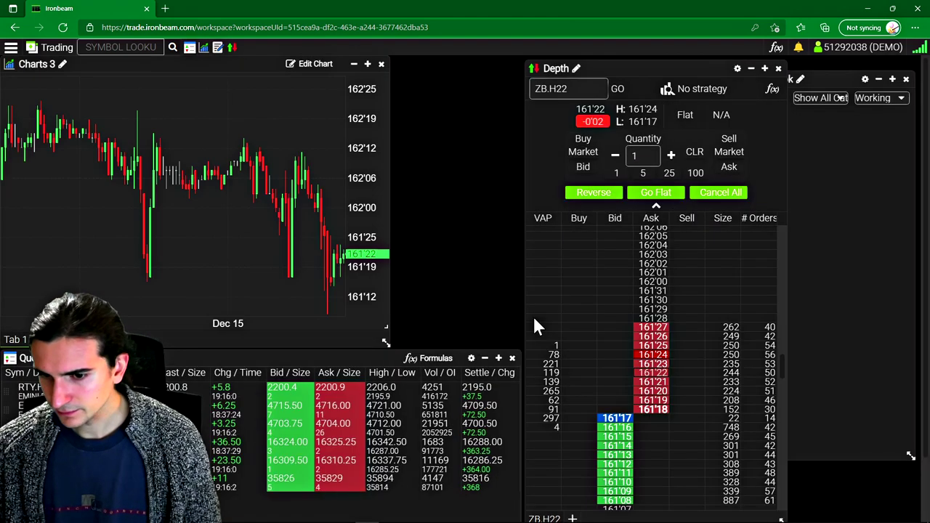
pyautogui.click(165, 8)
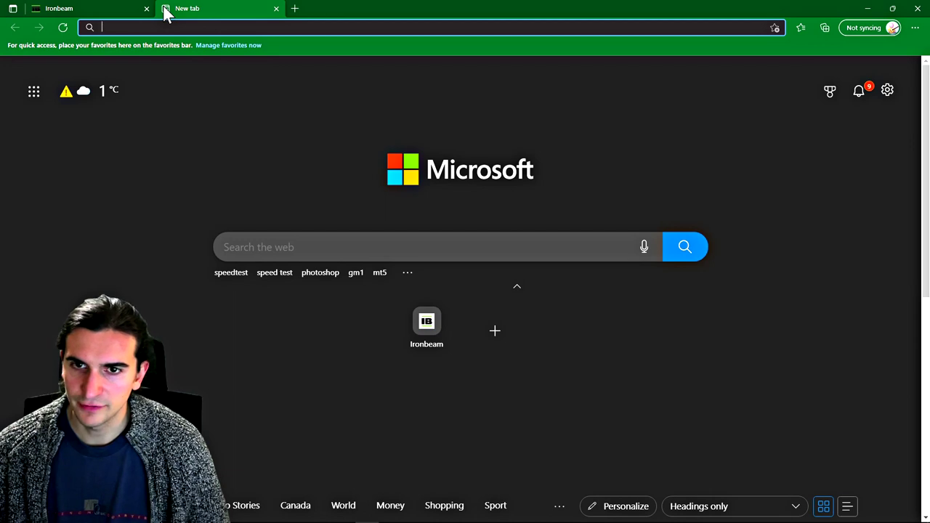
pyautogui.click(427, 327)
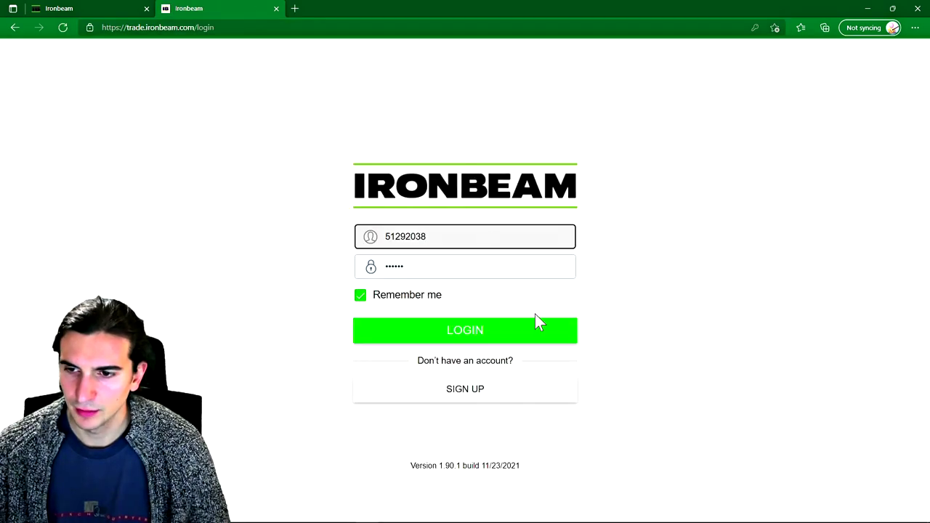
pyautogui.click(473, 337)
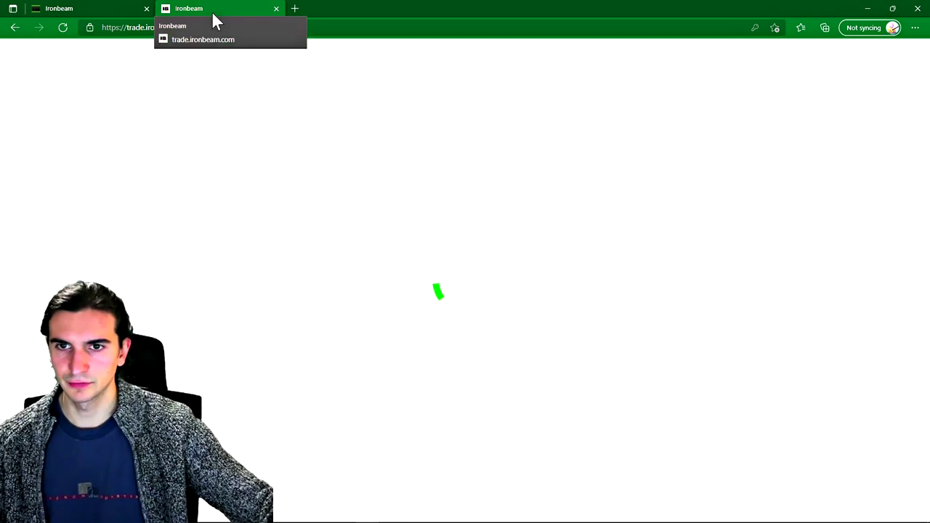
pyautogui.click(104, 14)
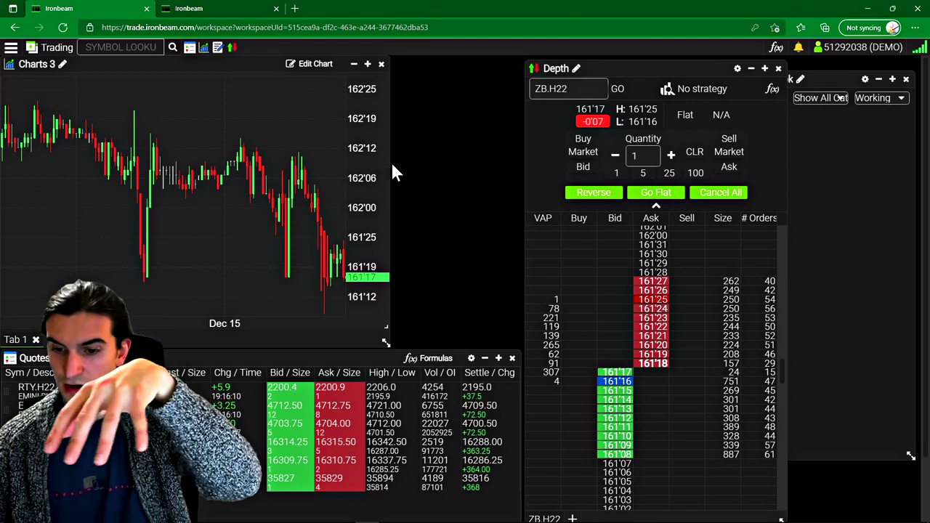
# Step: Load the chart workspace in the second tab and detach it into its own window
pyautogui.click(202, 8)
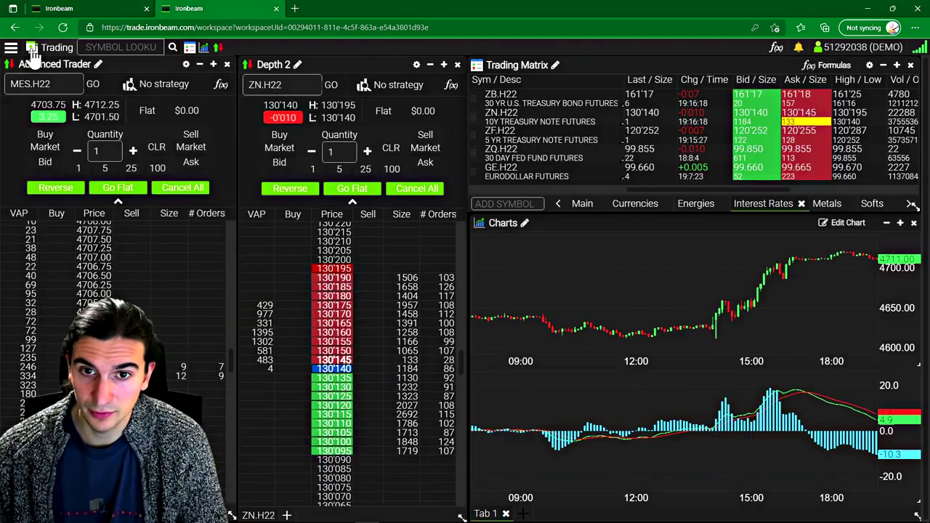
pyautogui.click(10, 48)
pyautogui.click(66, 131)
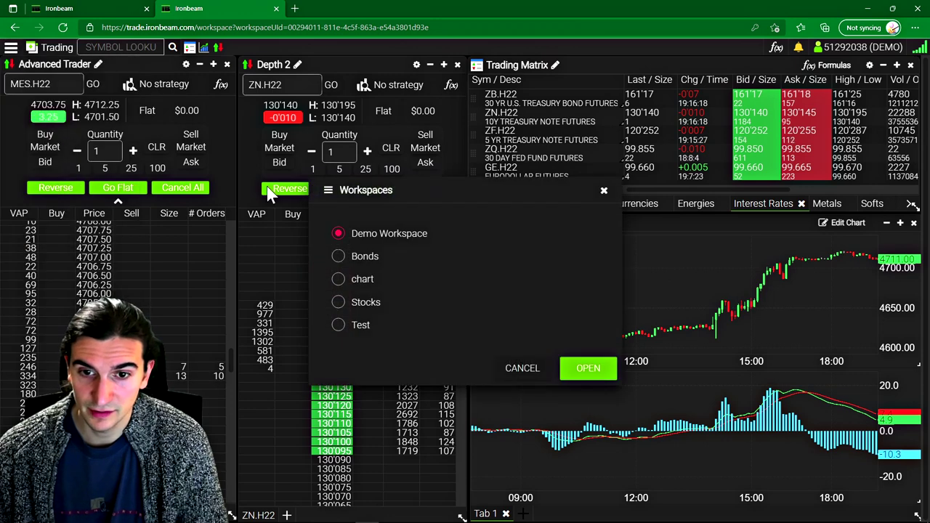
pyautogui.click(366, 281)
pyautogui.click(589, 368)
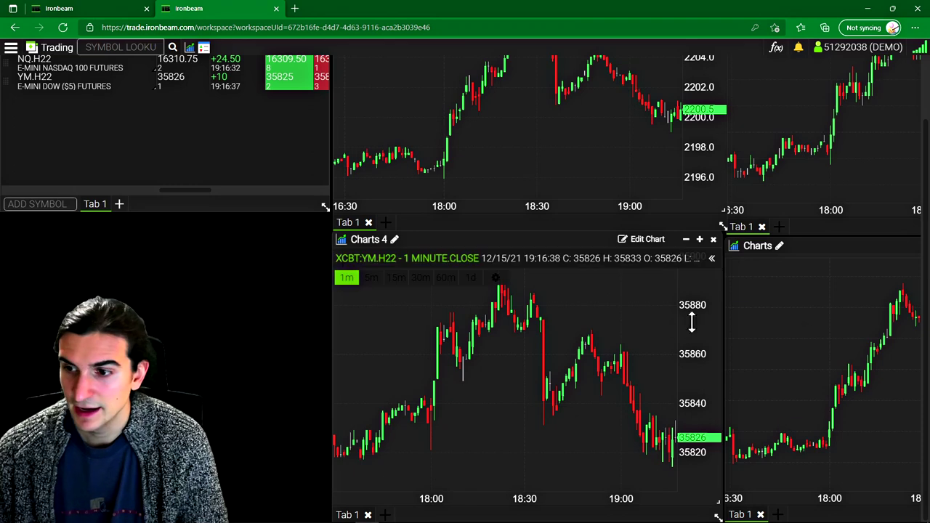
pyautogui.moveTo(269, 10); pyautogui.dragTo(213, 120)
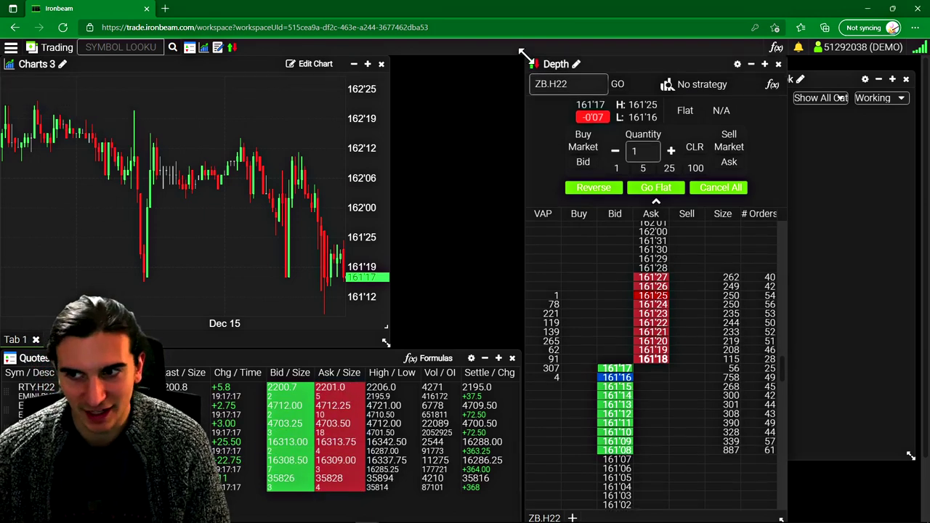
# Step: Nudge the Depth panel's top edge up and widen the chart panel slightly
pyautogui.moveTo(521, 56); pyautogui.dragTo(522, 54)
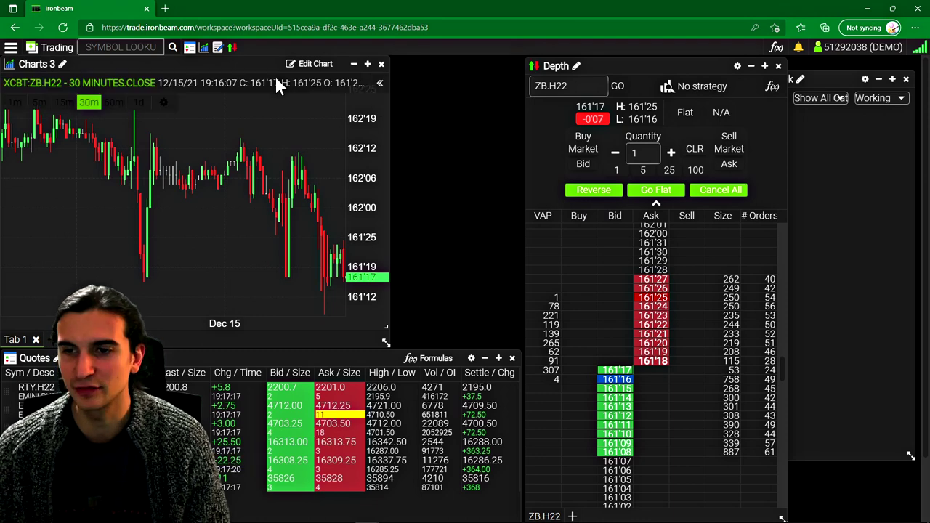
pyautogui.moveTo(233, 58); pyautogui.dragTo(240, 58)
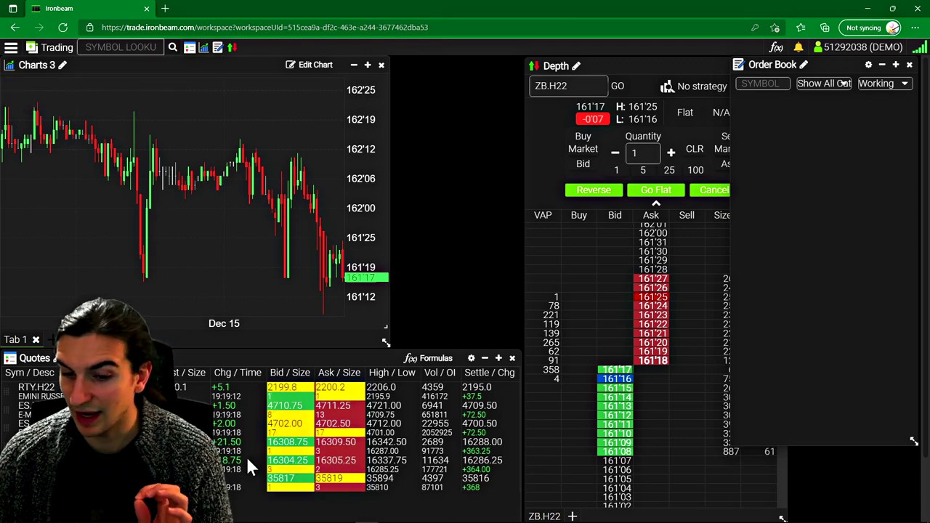
# Step: Add a Time & Sales window showing ES.H22 trades
pyautogui.click(33, 50)
pyautogui.click(43, 45)
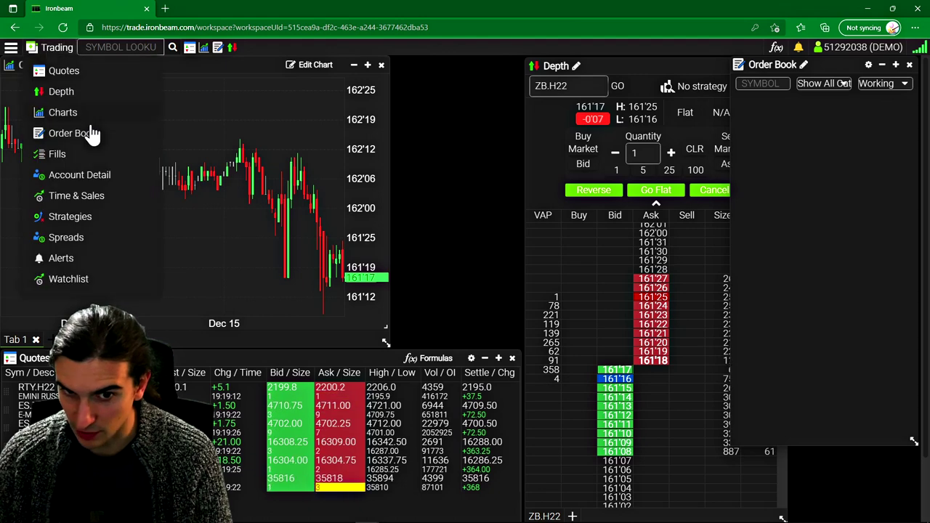
pyautogui.click(76, 195)
pyautogui.moveTo(104, 96); pyautogui.dragTo(406, 149)
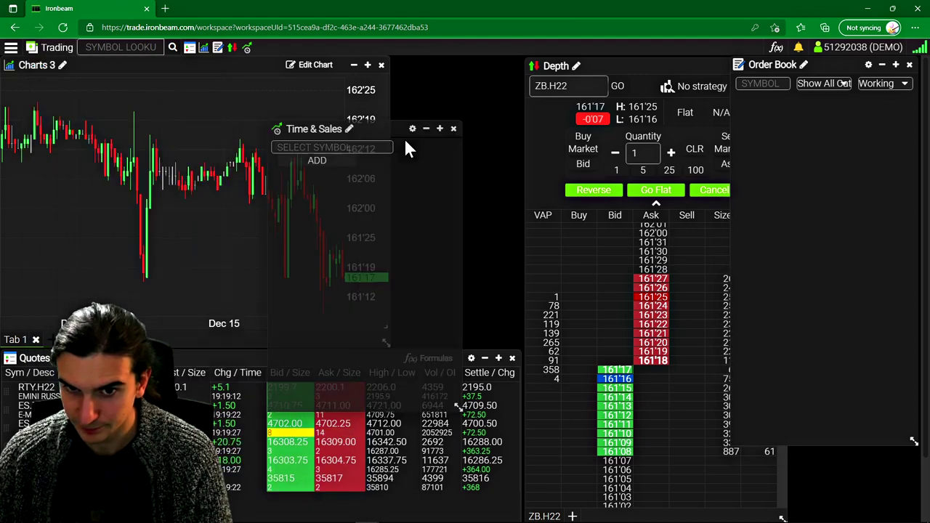
pyautogui.click(330, 147)
pyautogui.write('ES')
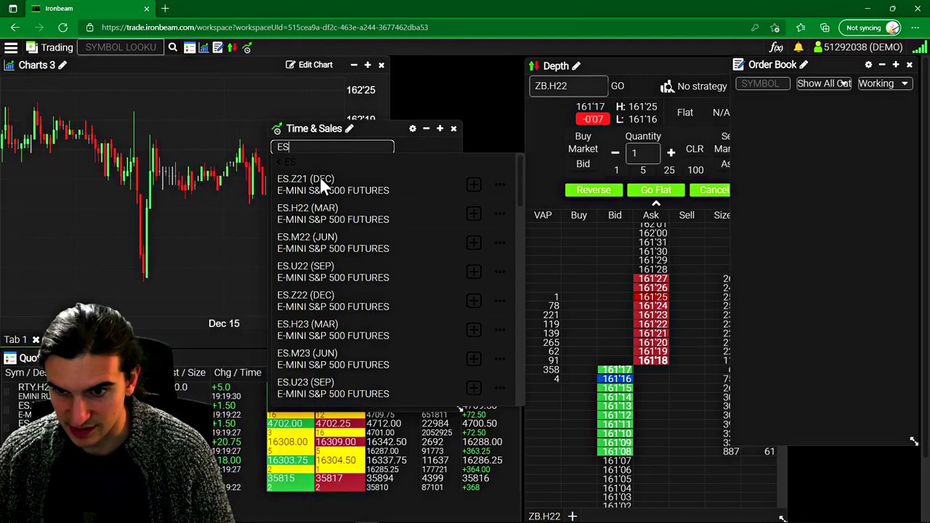
pyautogui.click(473, 213)
# Step: Position the Time & Sales window between the chart and the ZB depth ladder
pyautogui.moveTo(312, 130); pyautogui.dragTo(416, 85)
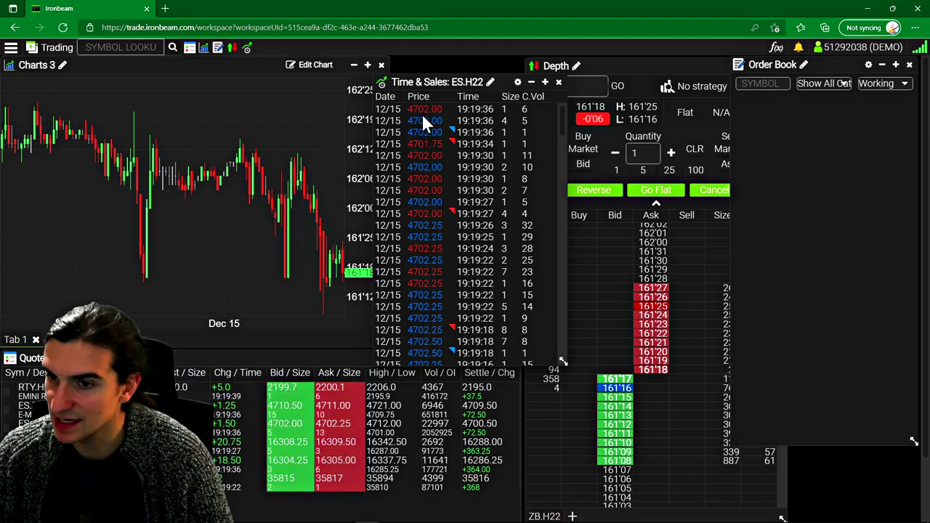
pyautogui.moveTo(452, 78); pyautogui.dragTo(471, 64)
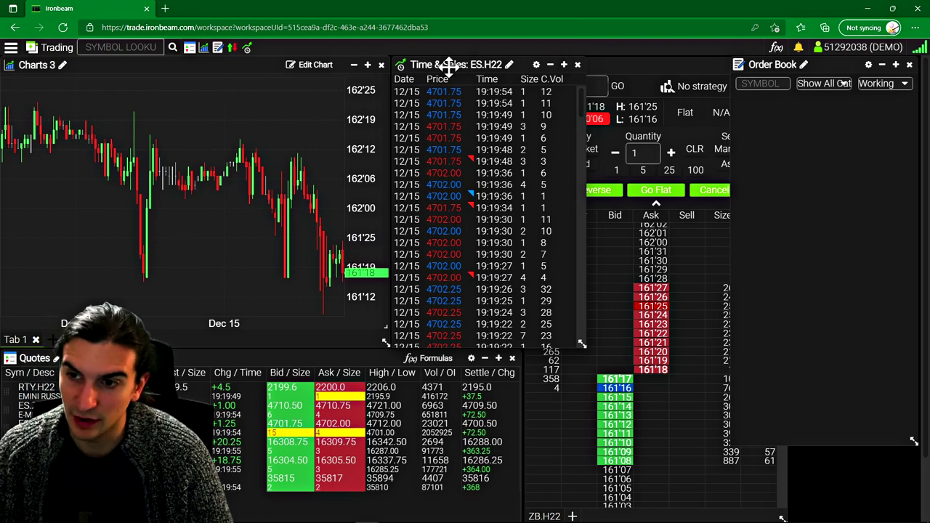
pyautogui.moveTo(450, 65); pyautogui.dragTo(449, 63)
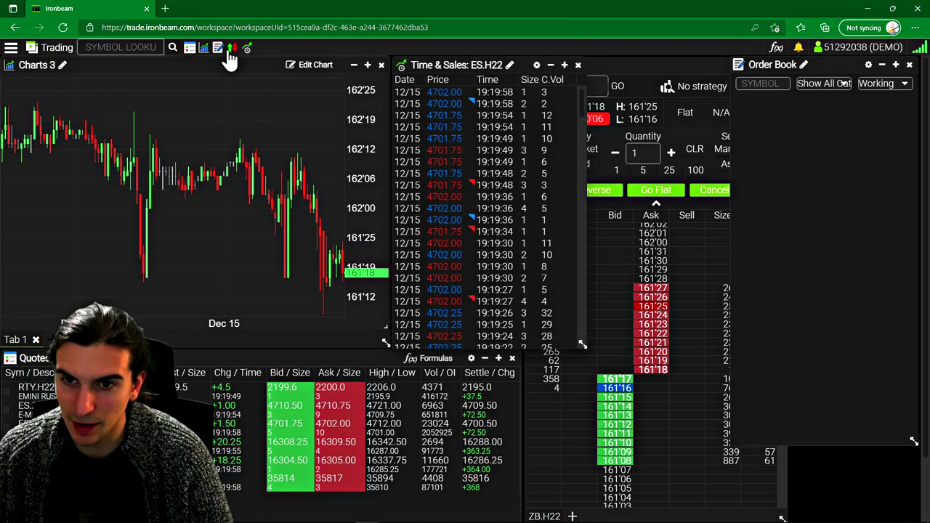
pyautogui.click(46, 45)
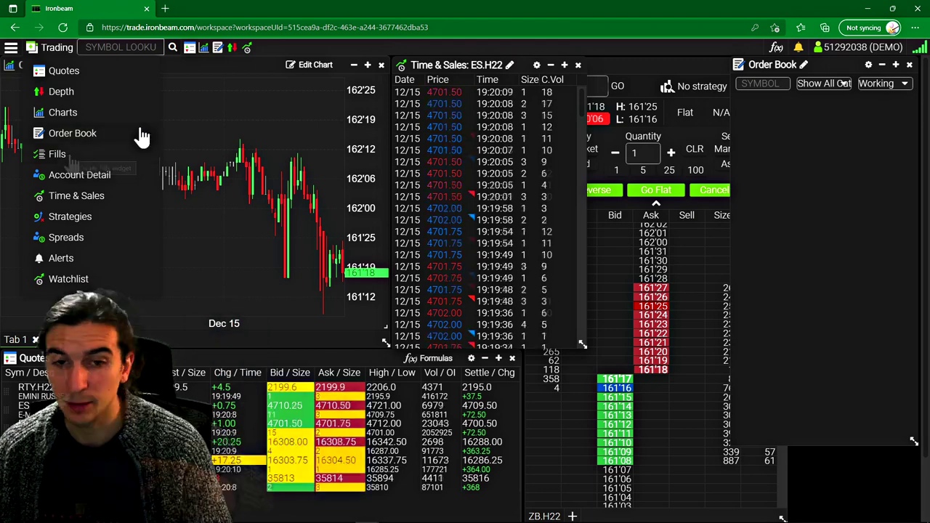
pyautogui.click(239, 116)
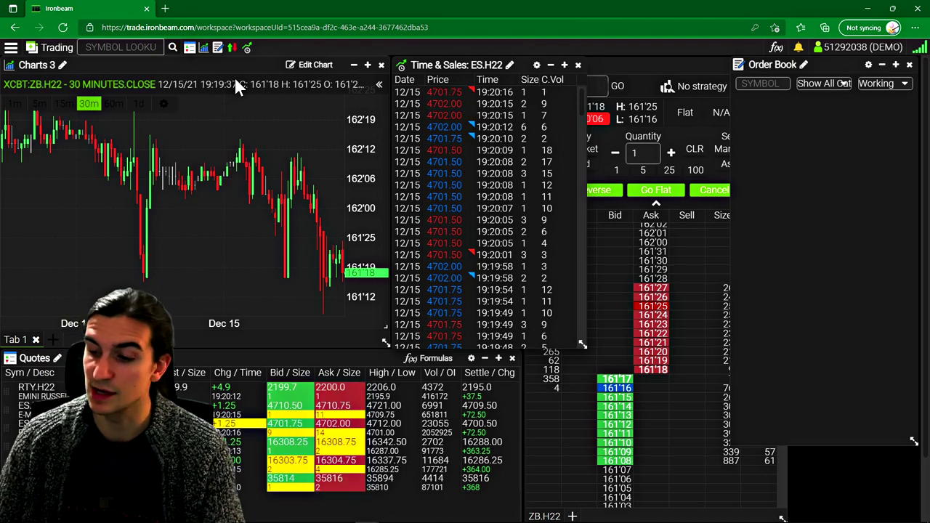
pyautogui.click(578, 65)
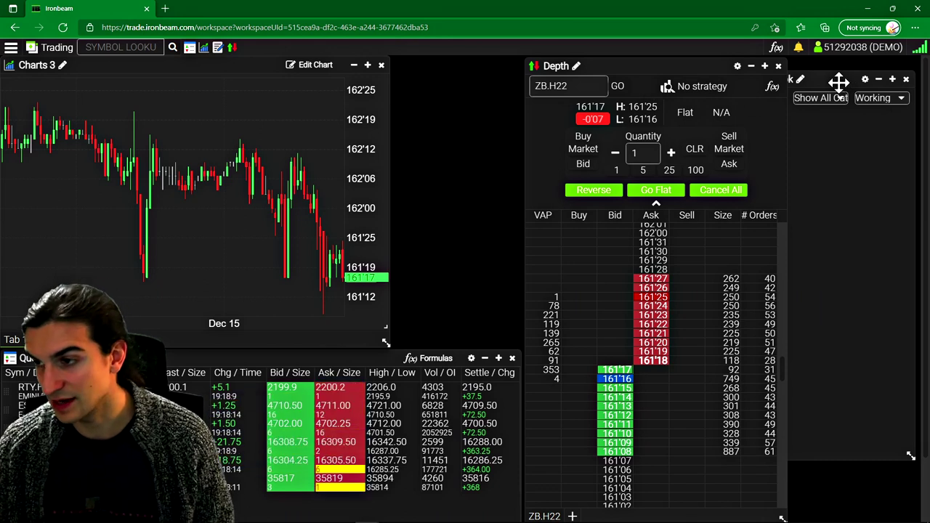
pyautogui.moveTo(837, 79); pyautogui.dragTo(838, 66)
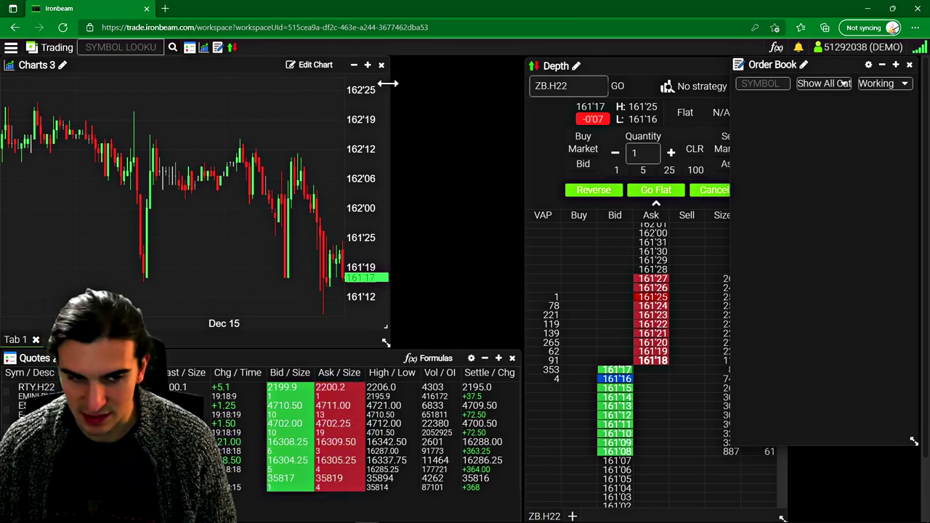
pyautogui.moveTo(293, 508)
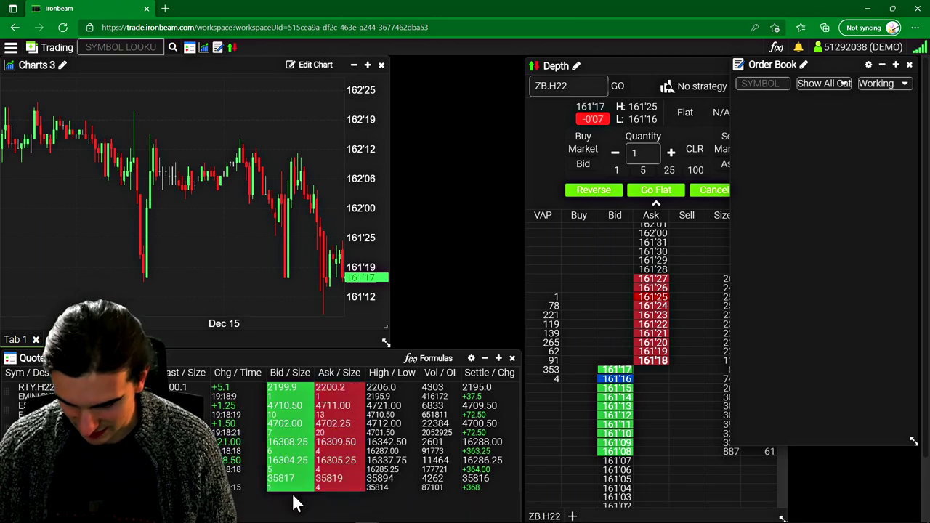